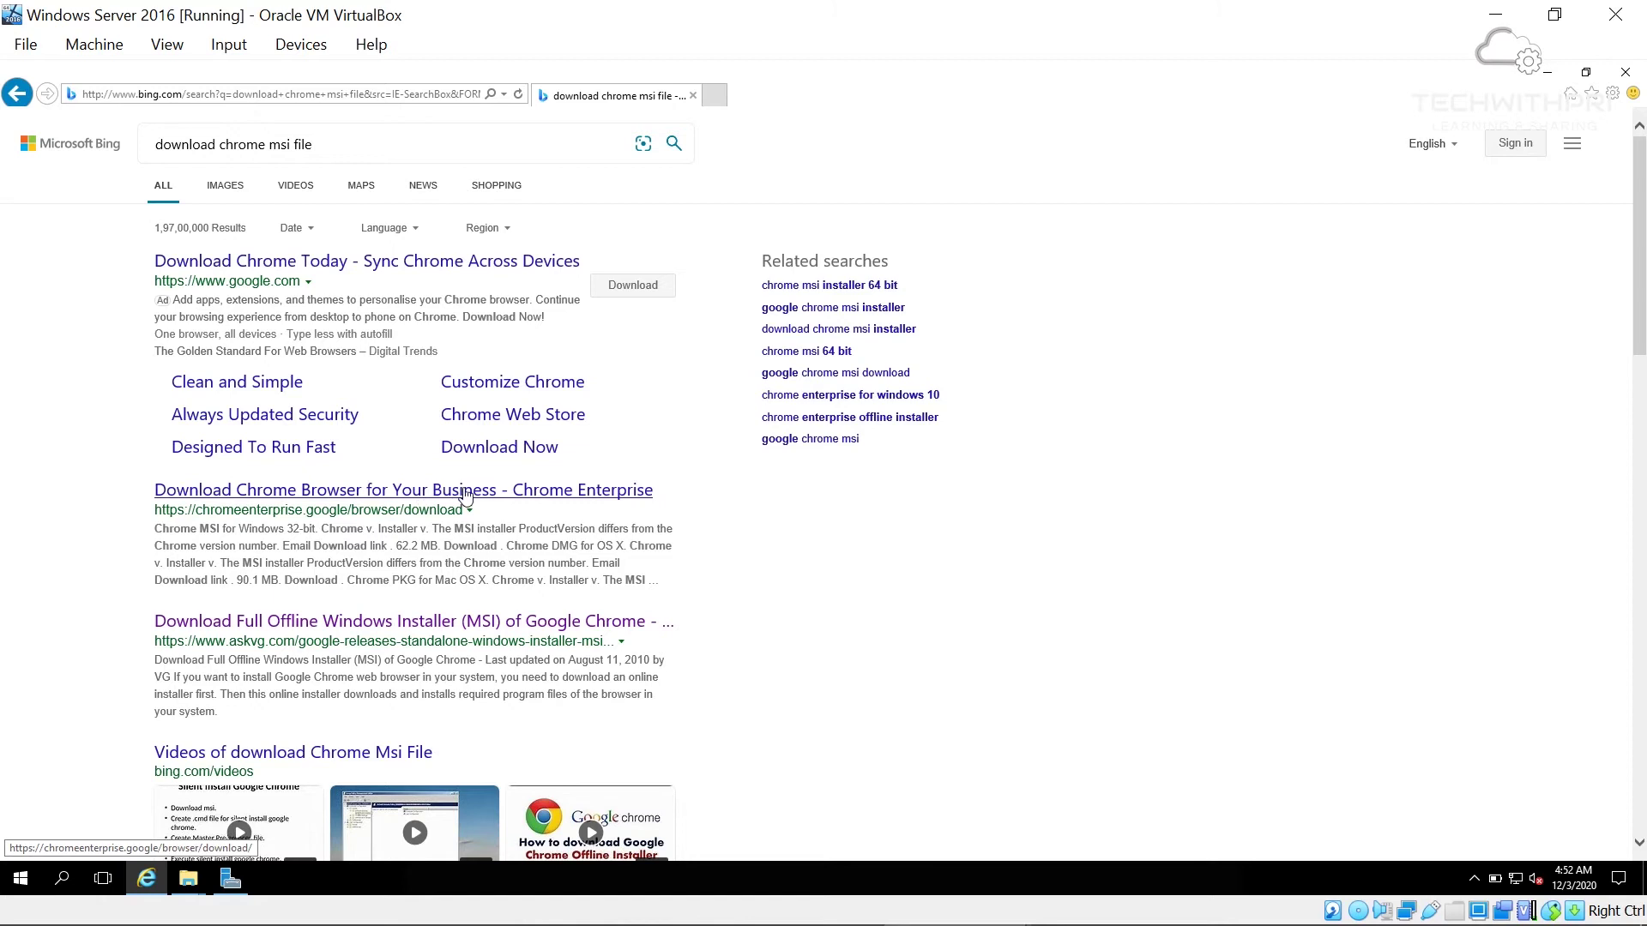
Step: Open the Chrome Enterprise result in a new tab and scroll to the Windows 64-bit and 32-bit bundle downloads
{"action": "middle_click", "coordinate": [466, 495]}
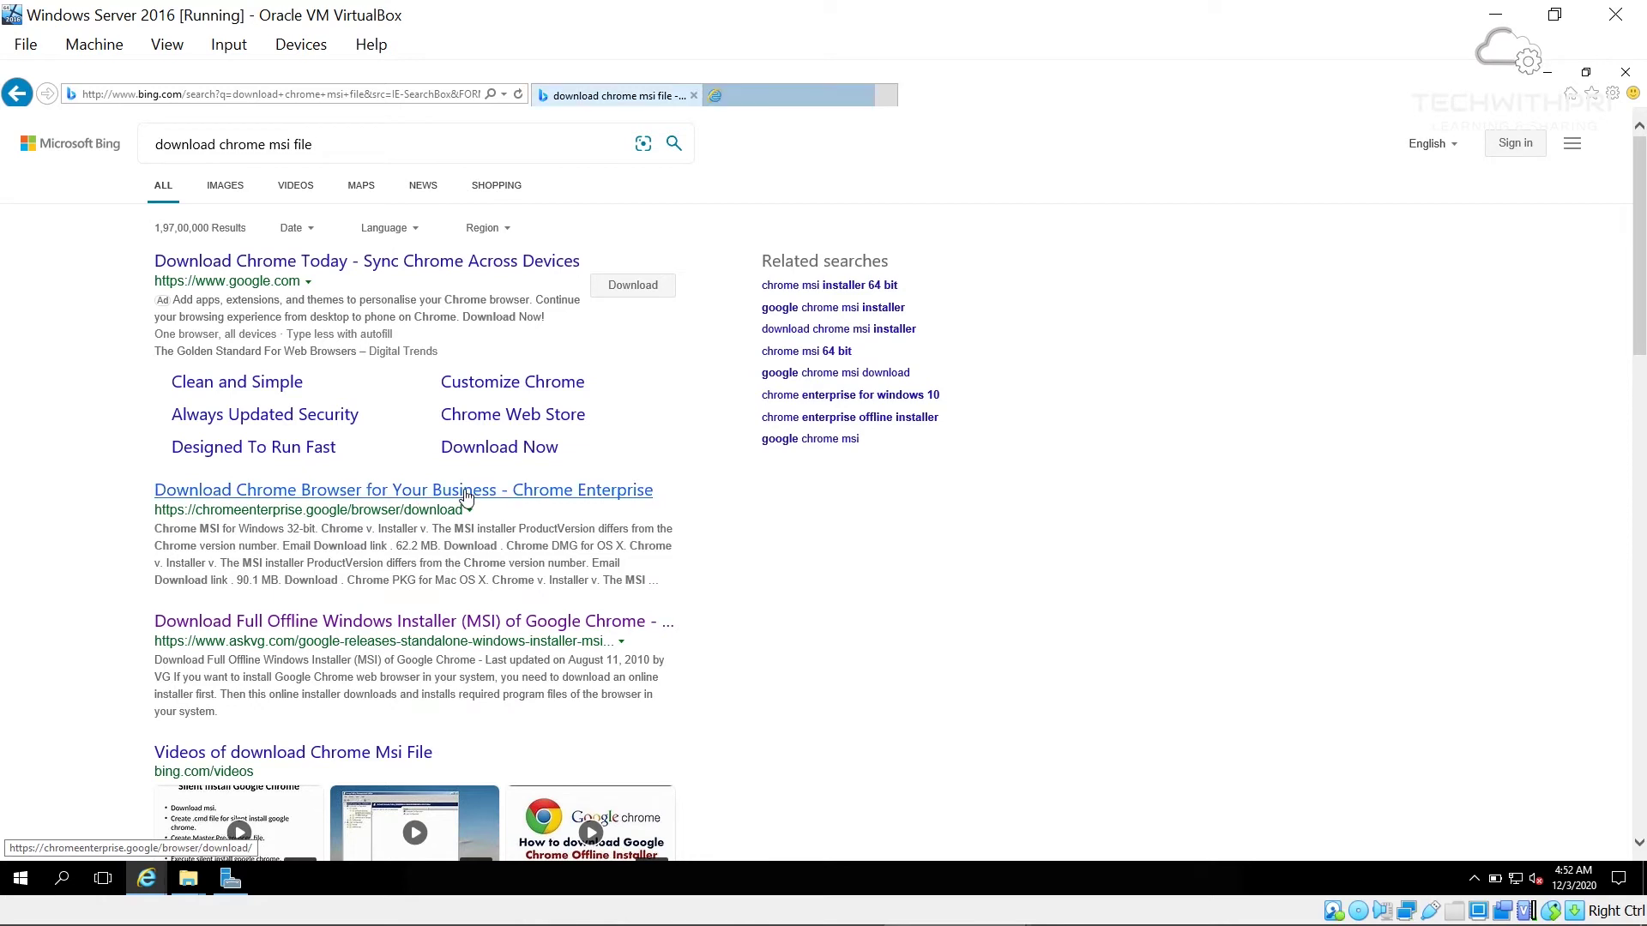
{"action": "left_click", "coordinate": [779, 95]}
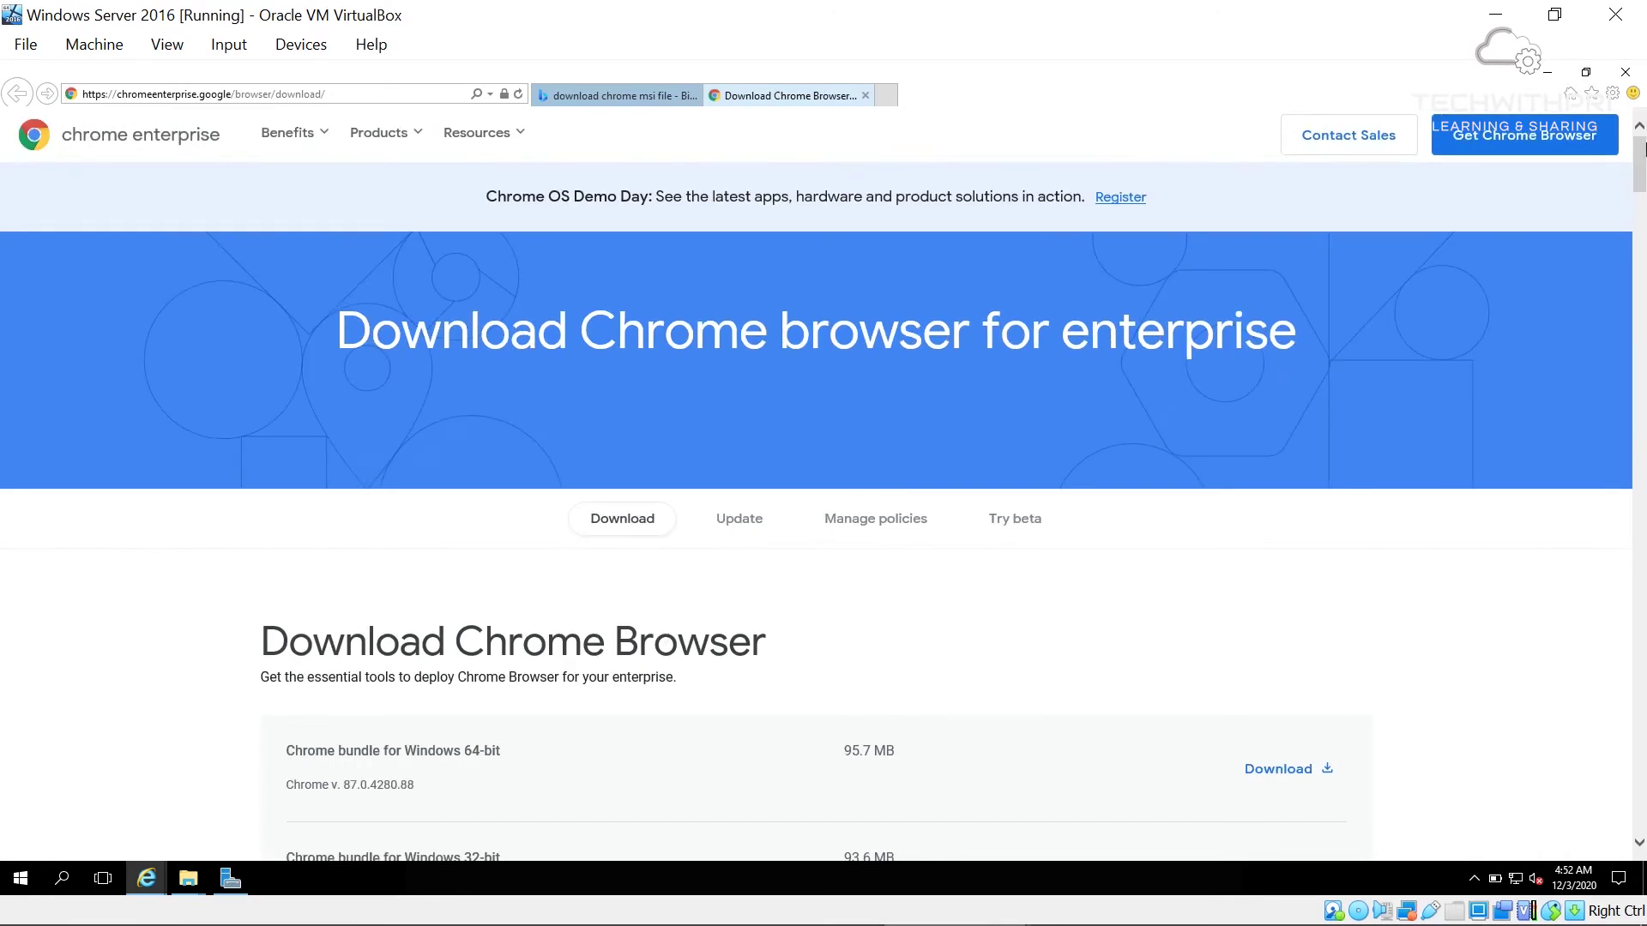
{"action": "left_click_drag", "start_coordinate": [1636, 172], "coordinate": [1636, 194]}
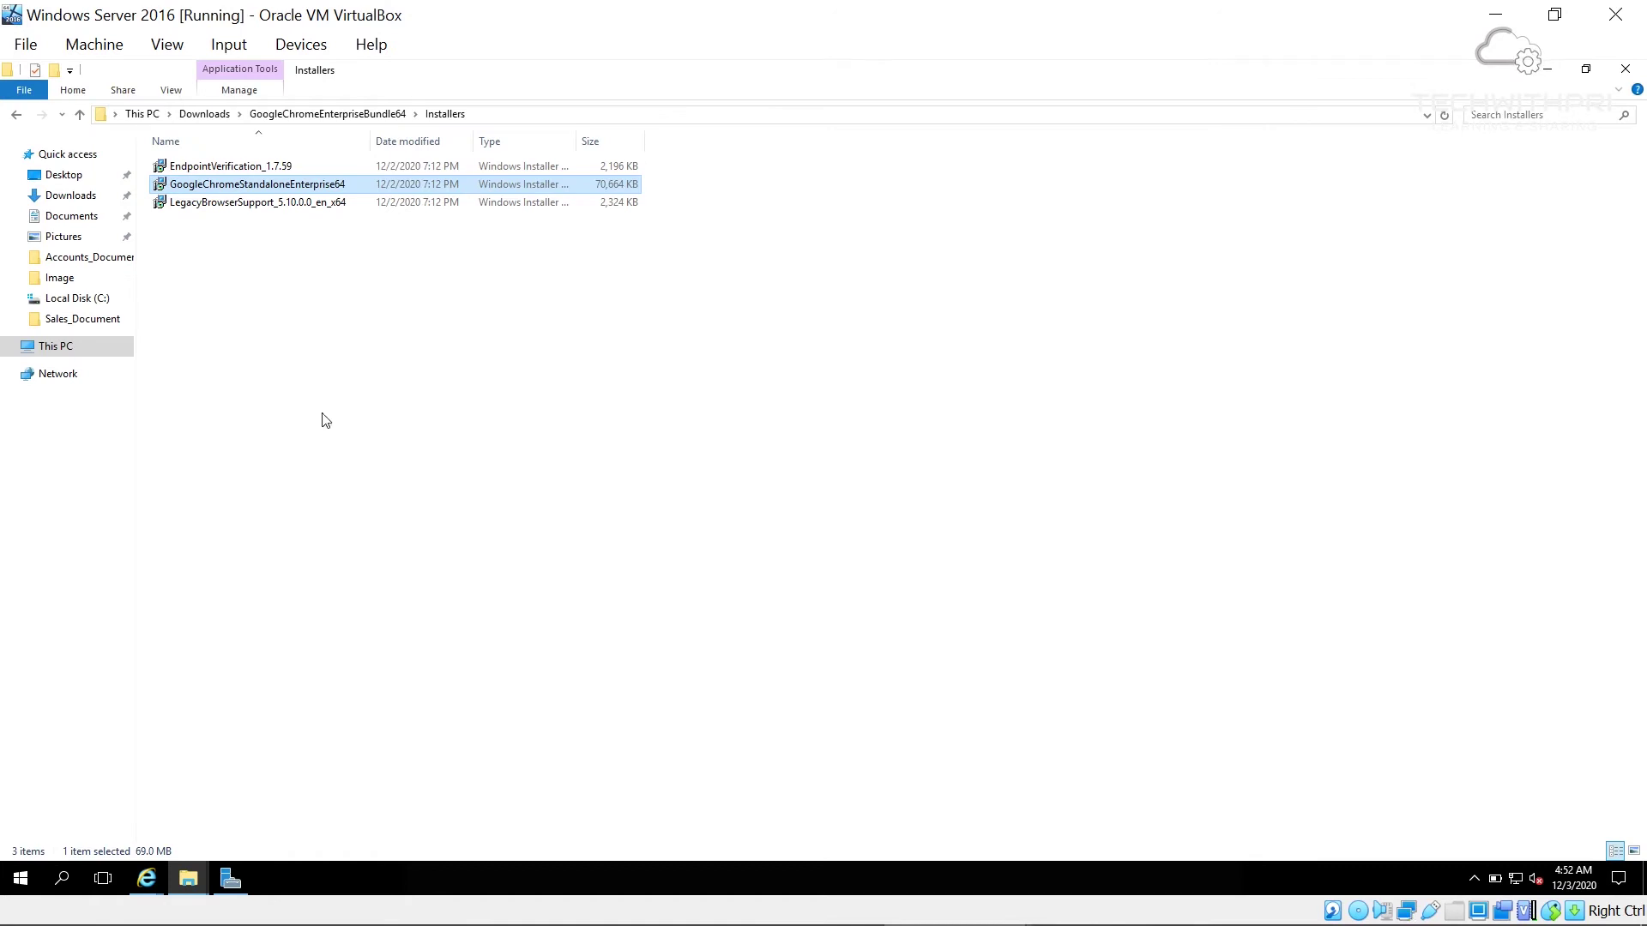
{"action": "left_click", "coordinate": [221, 116]}
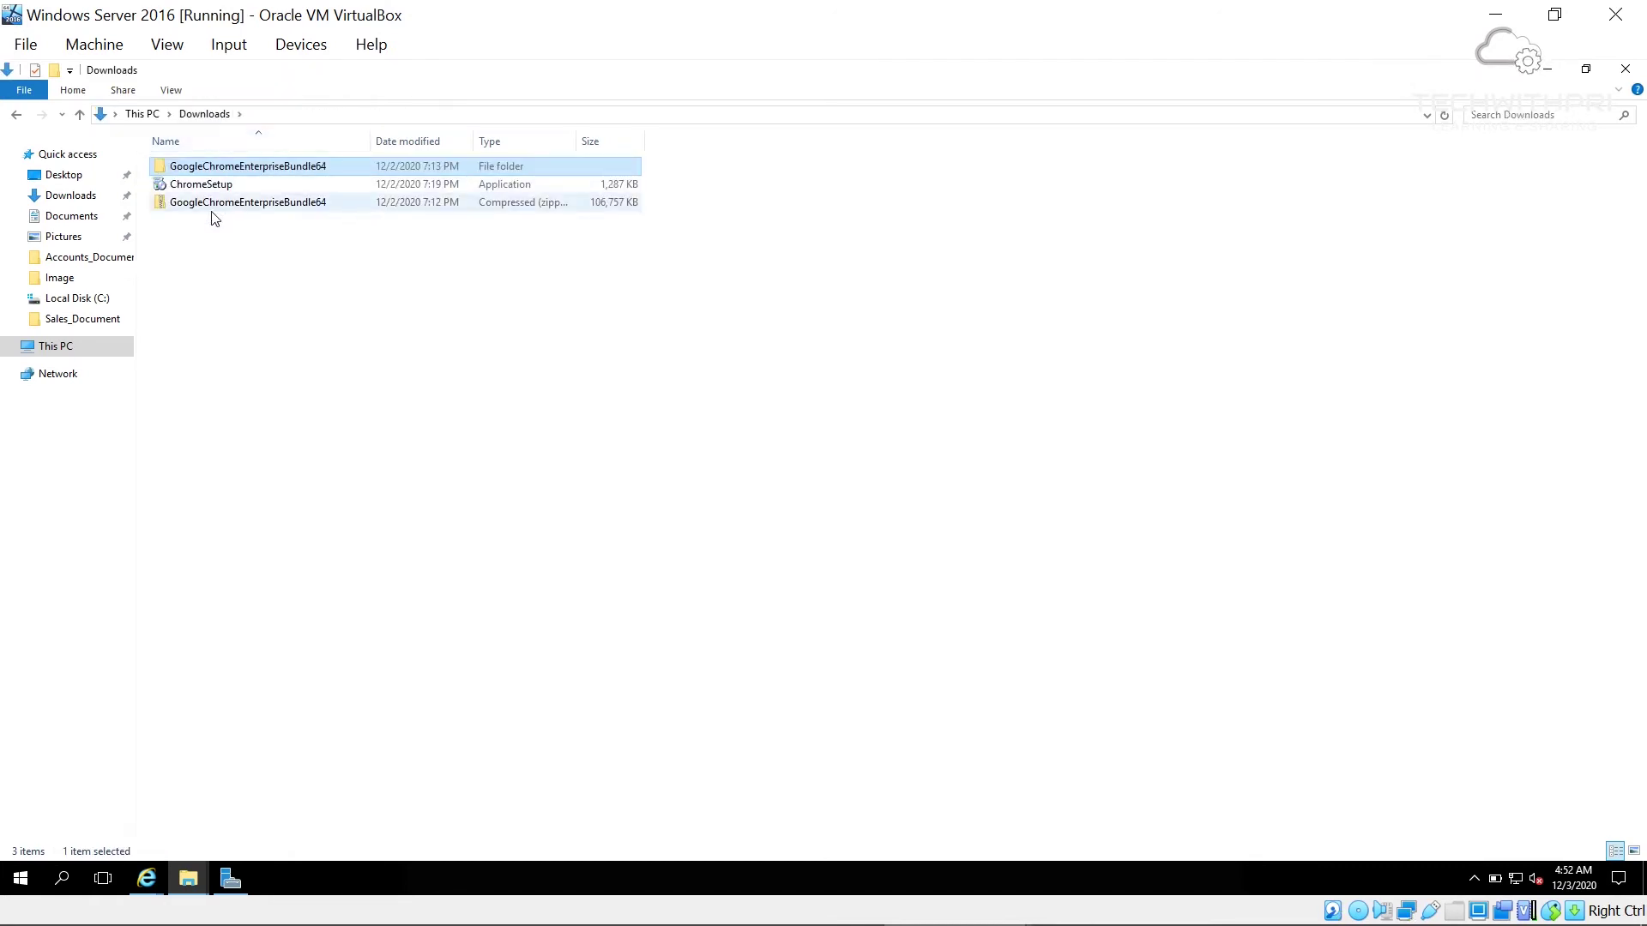
{"action": "left_click", "coordinate": [212, 210]}
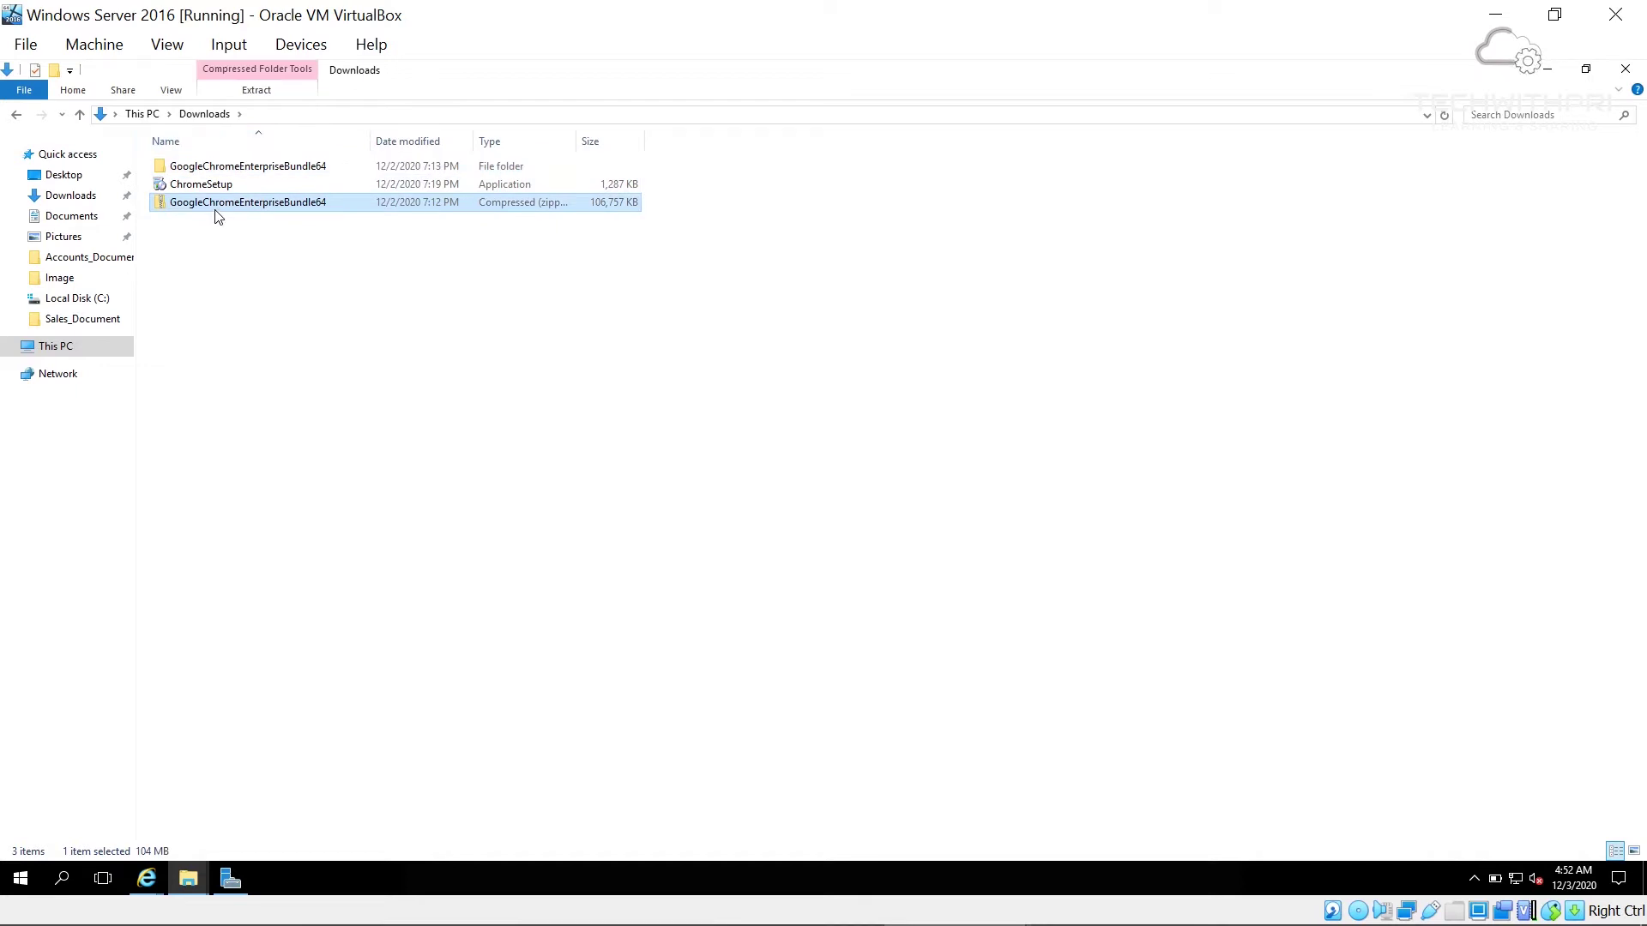
{"action": "double_click", "coordinate": [288, 168]}
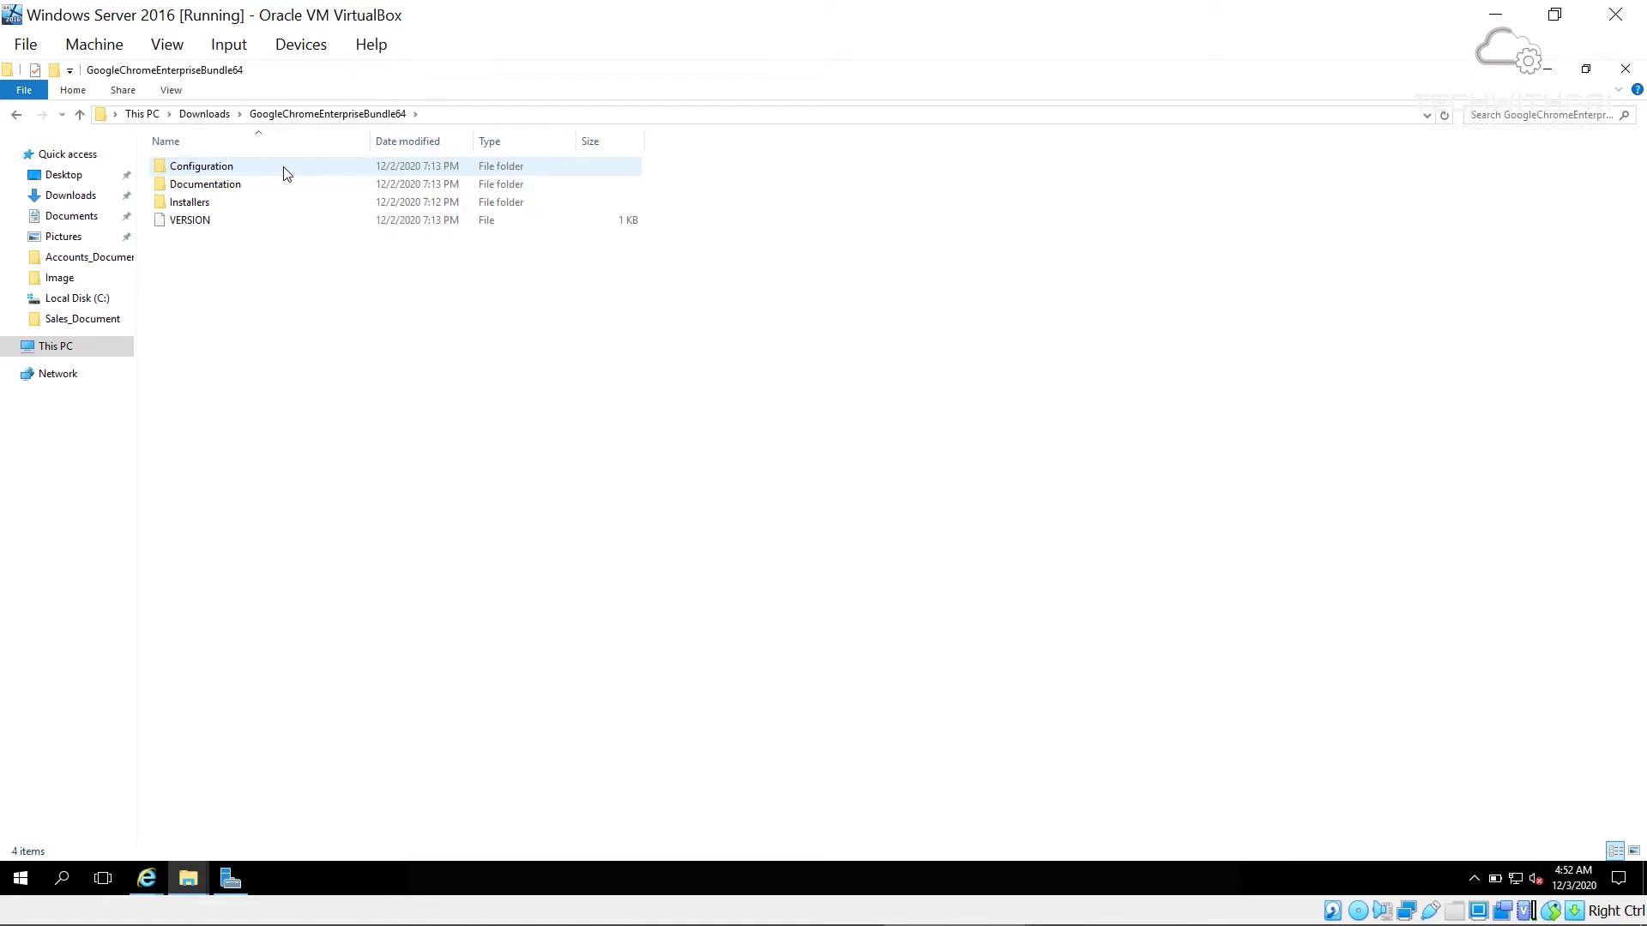
{"action": "double_click", "coordinate": [221, 203]}
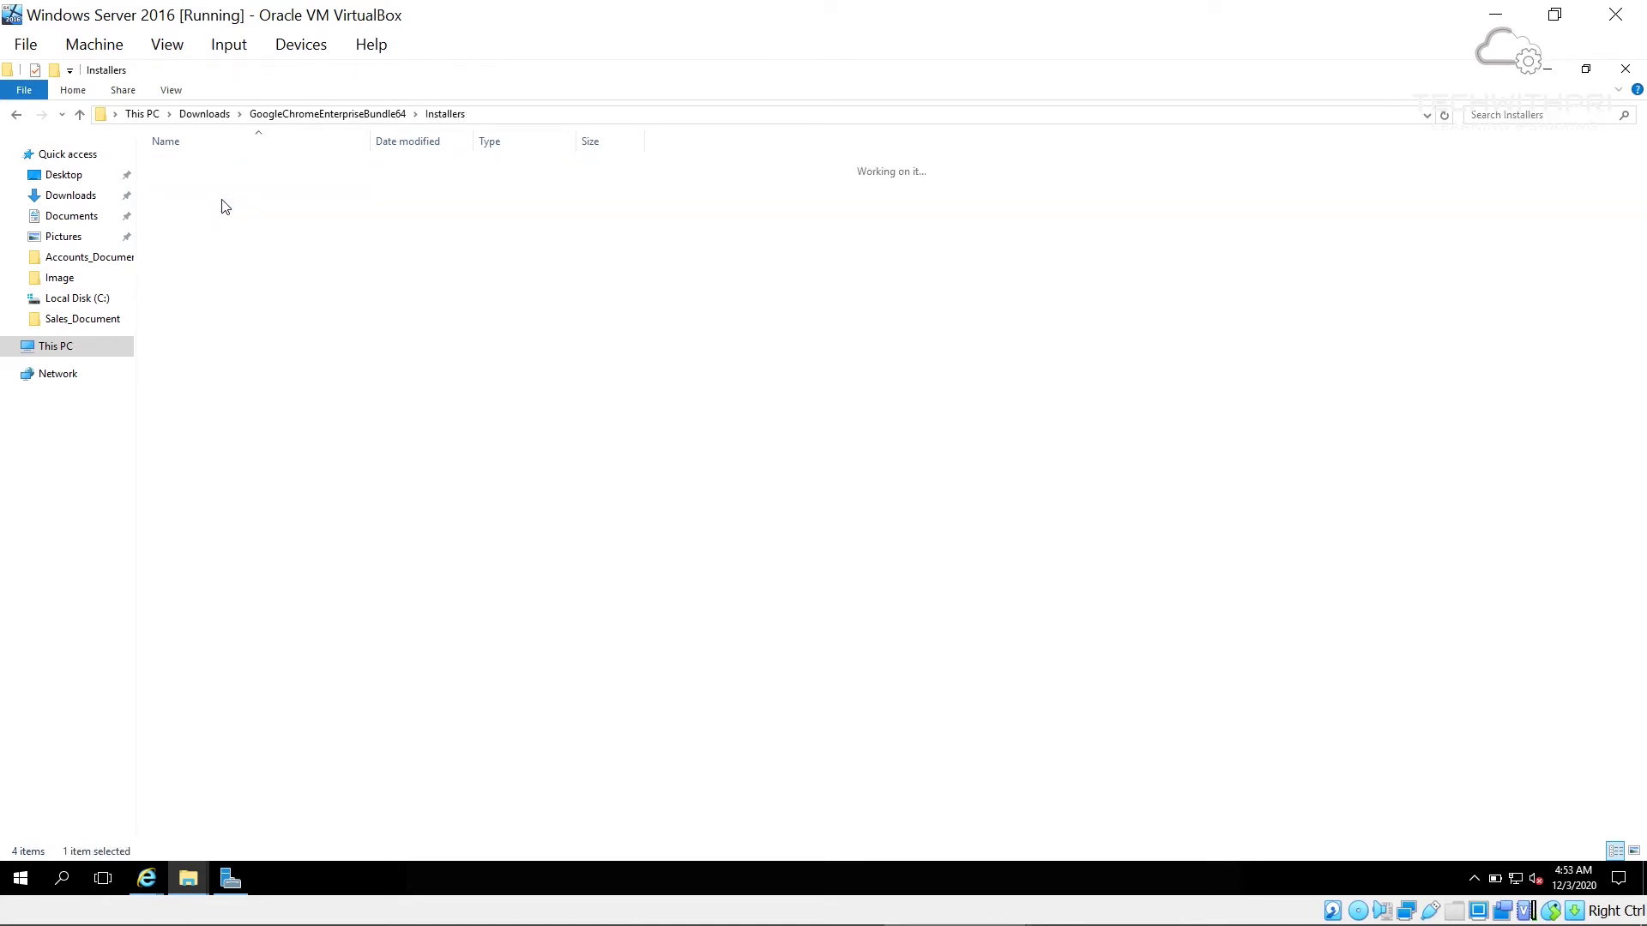
{"action": "left_click", "coordinate": [236, 185]}
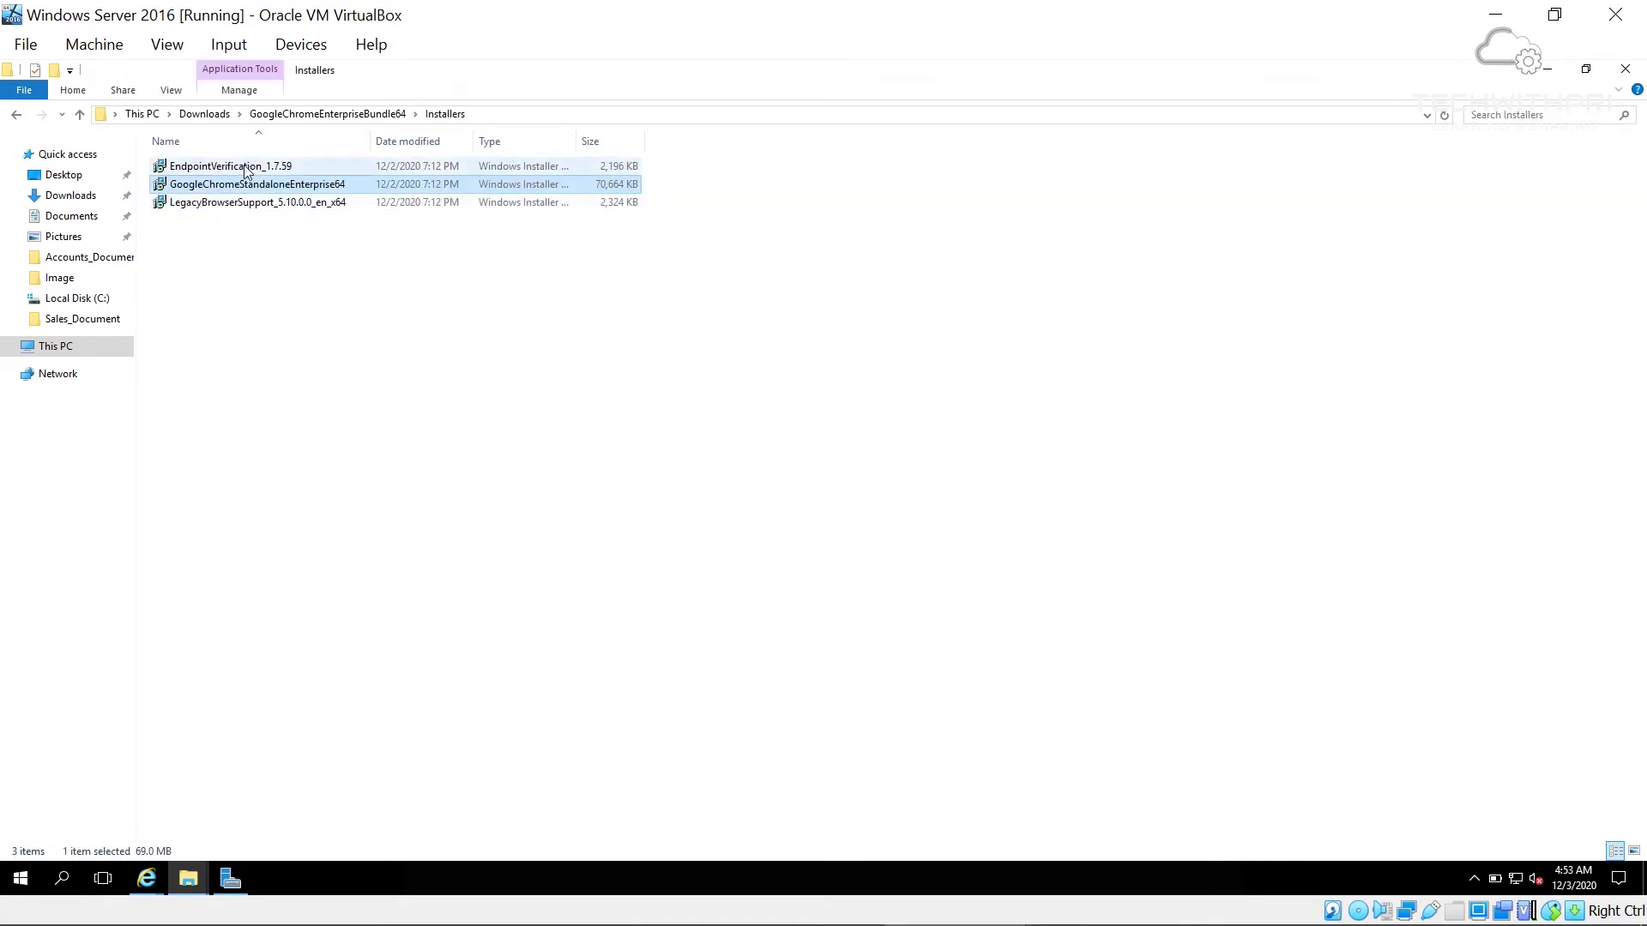
{"action": "double_click", "coordinate": [237, 186]}
{"action": "right_click", "coordinate": [235, 185]}
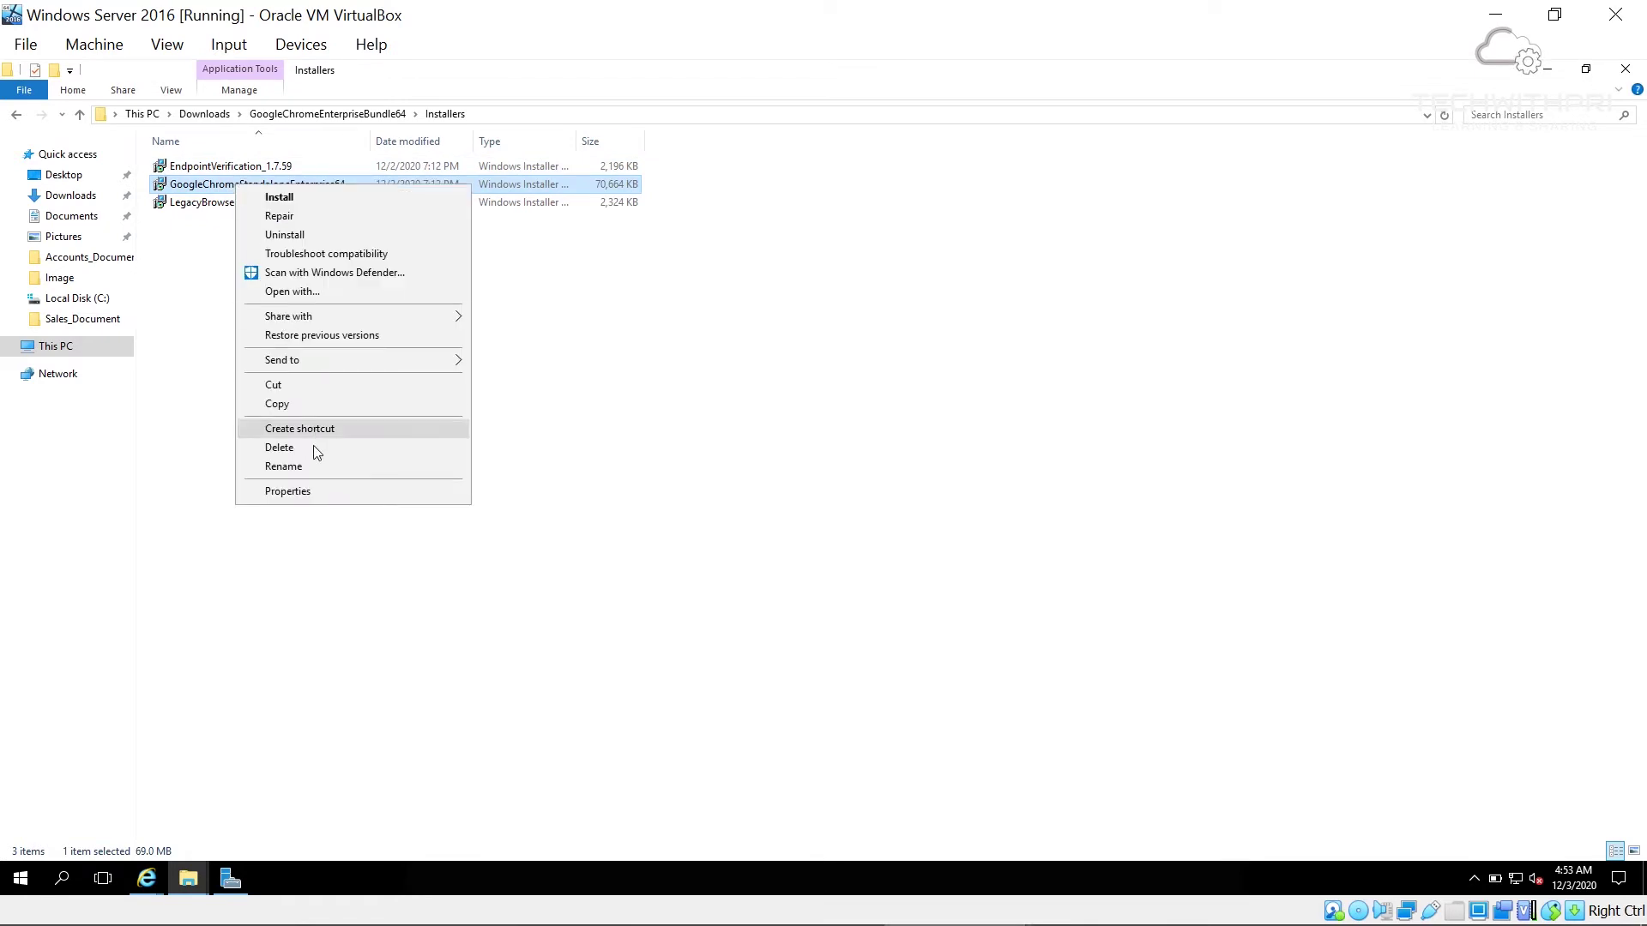
{"action": "left_click", "coordinate": [315, 498]}
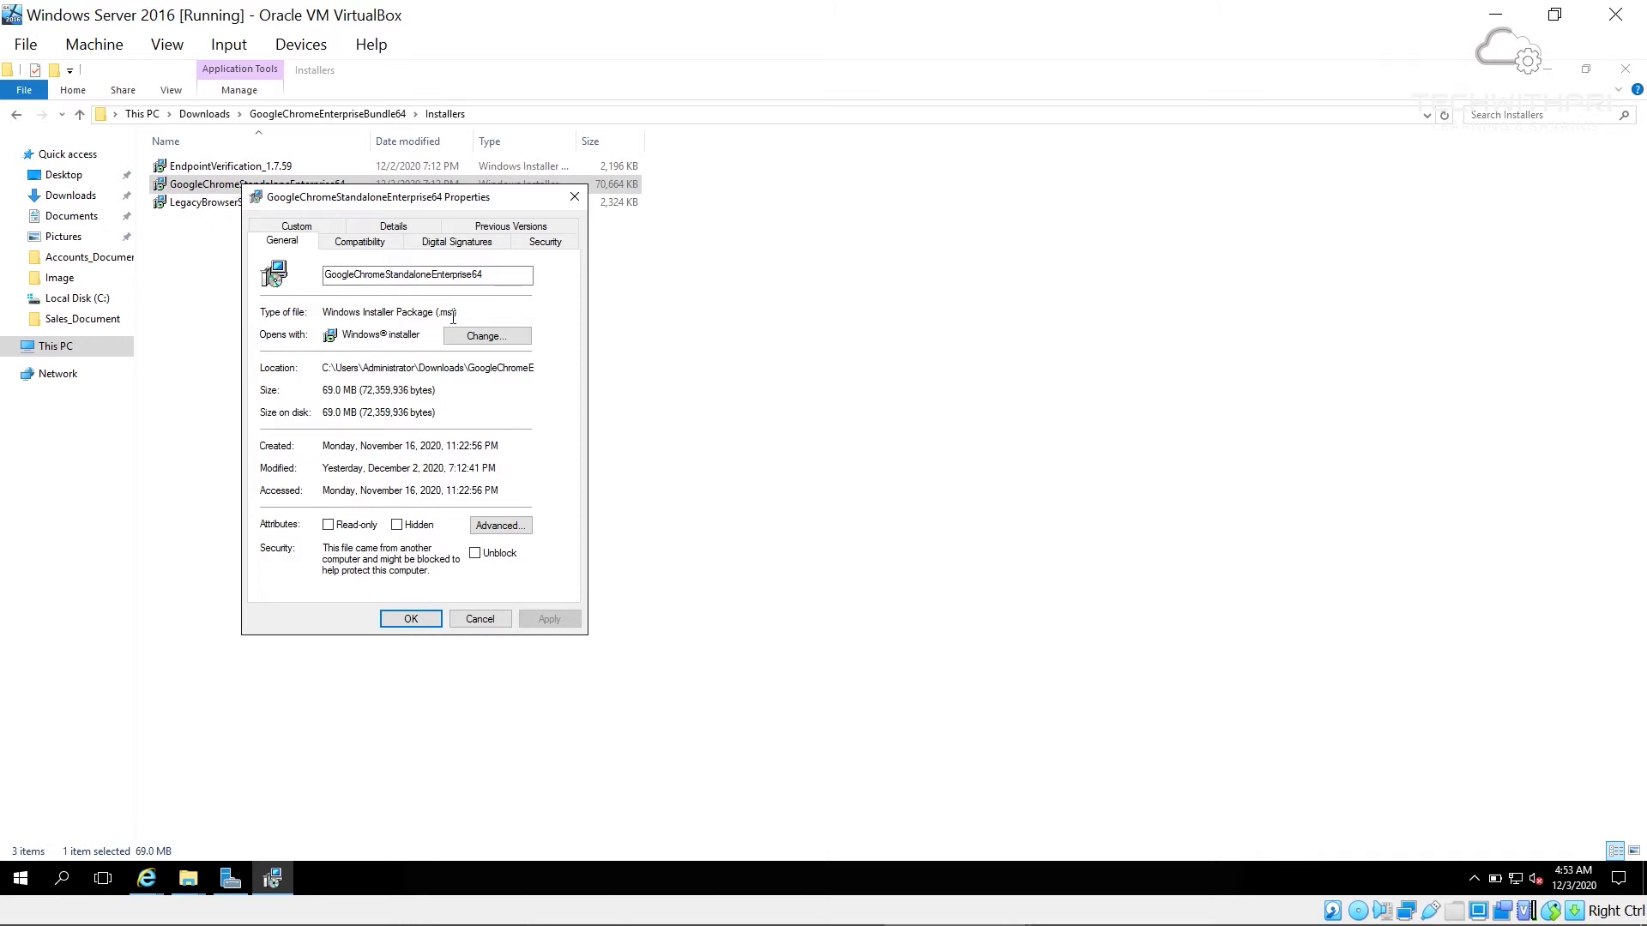
{"action": "left_click", "coordinate": [574, 197]}
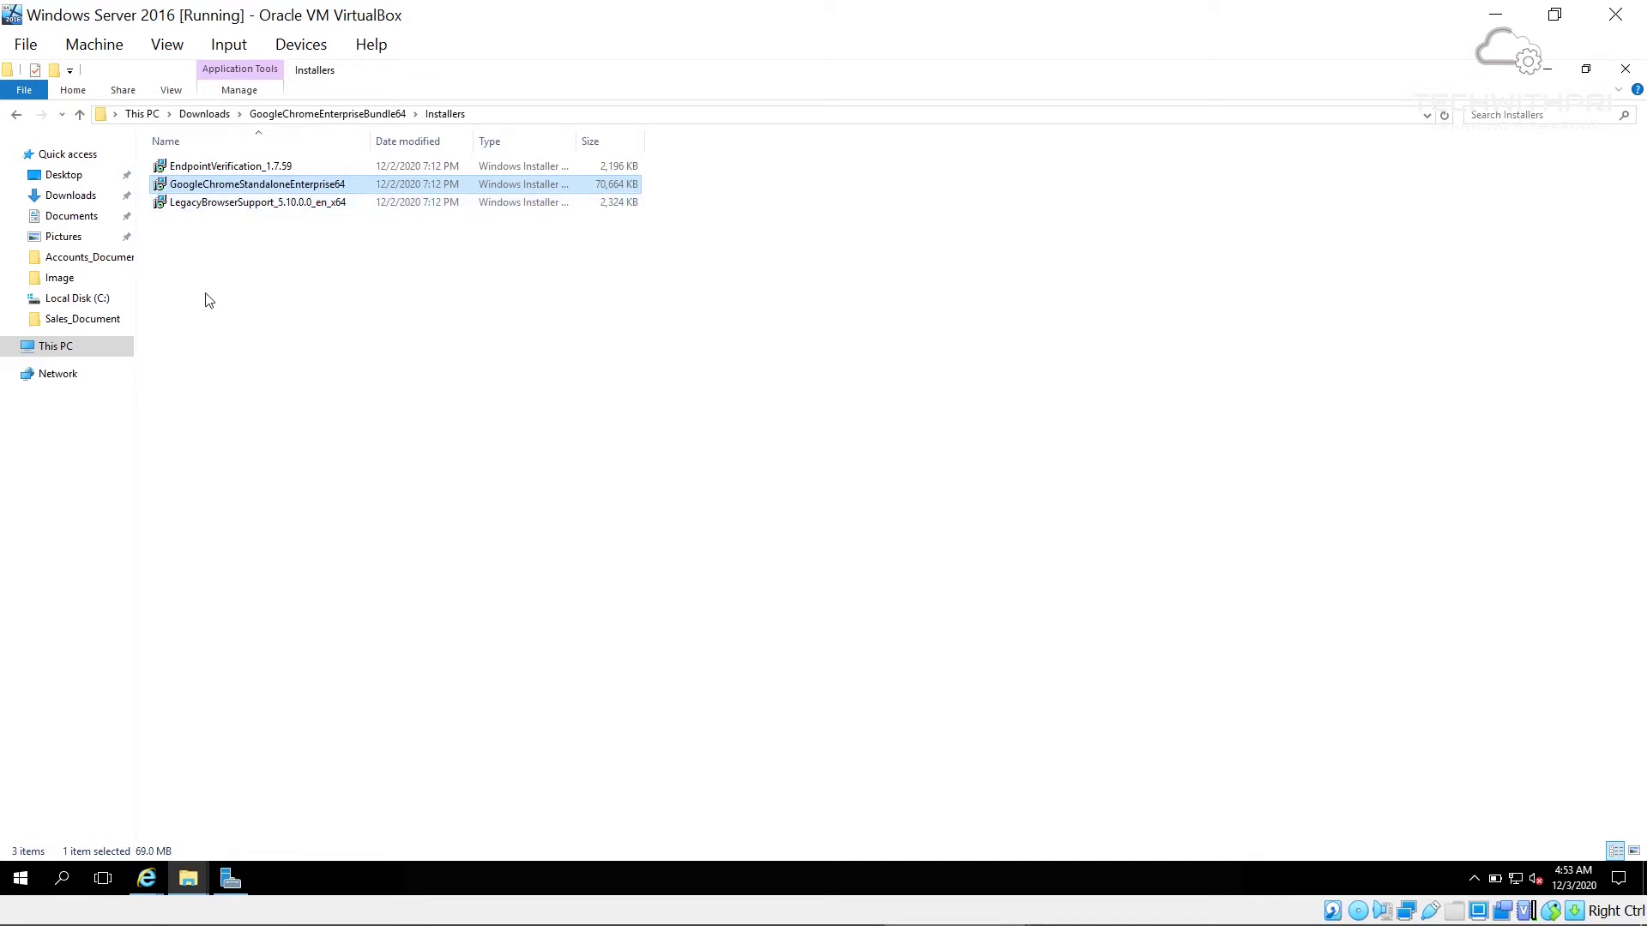
Step: Create a new folder named Chrome at the root of Local Disk (C:)
{"action": "left_click", "coordinate": [125, 307]}
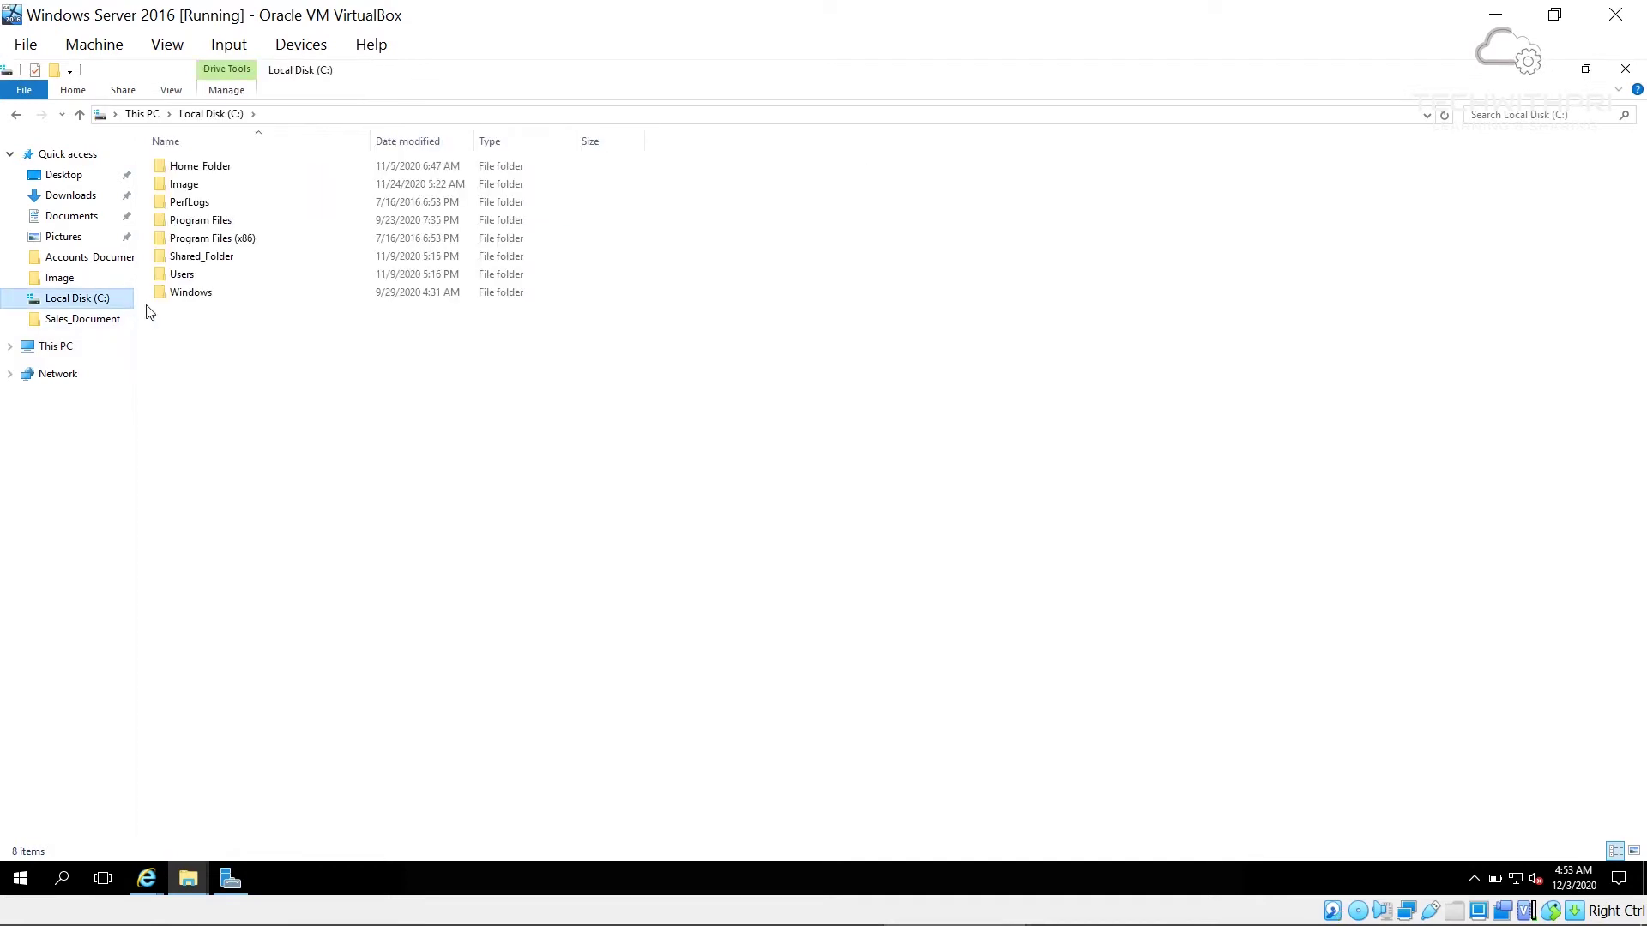
{"action": "right_click", "coordinate": [253, 333]}
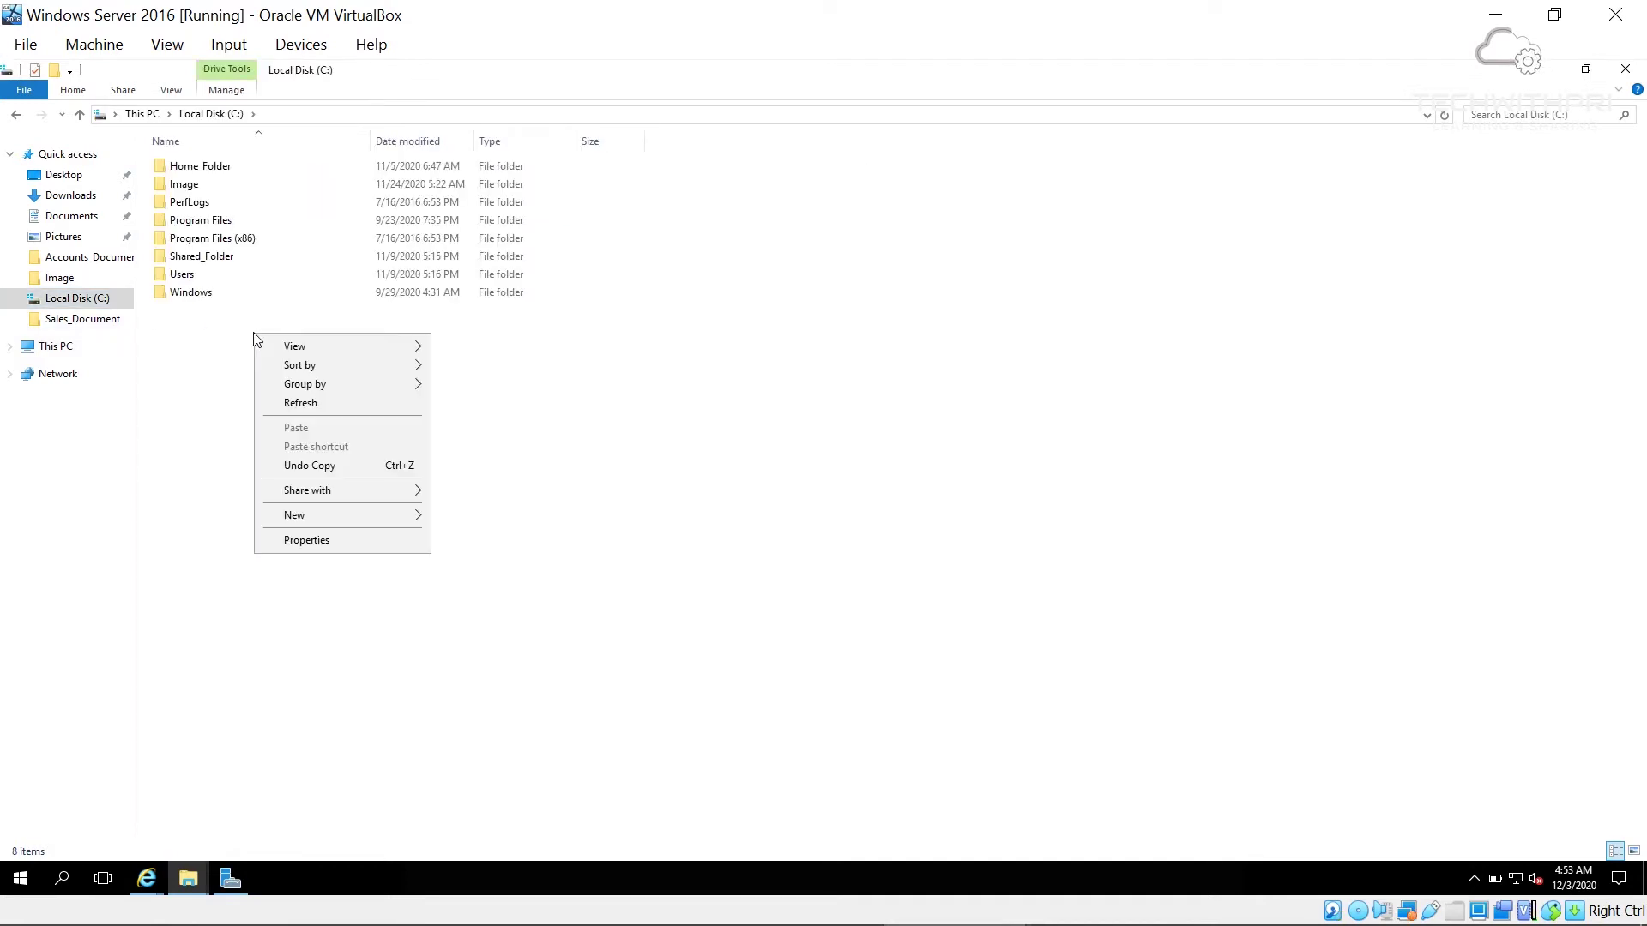
{"action": "mouse_move", "coordinate": [400, 515]}
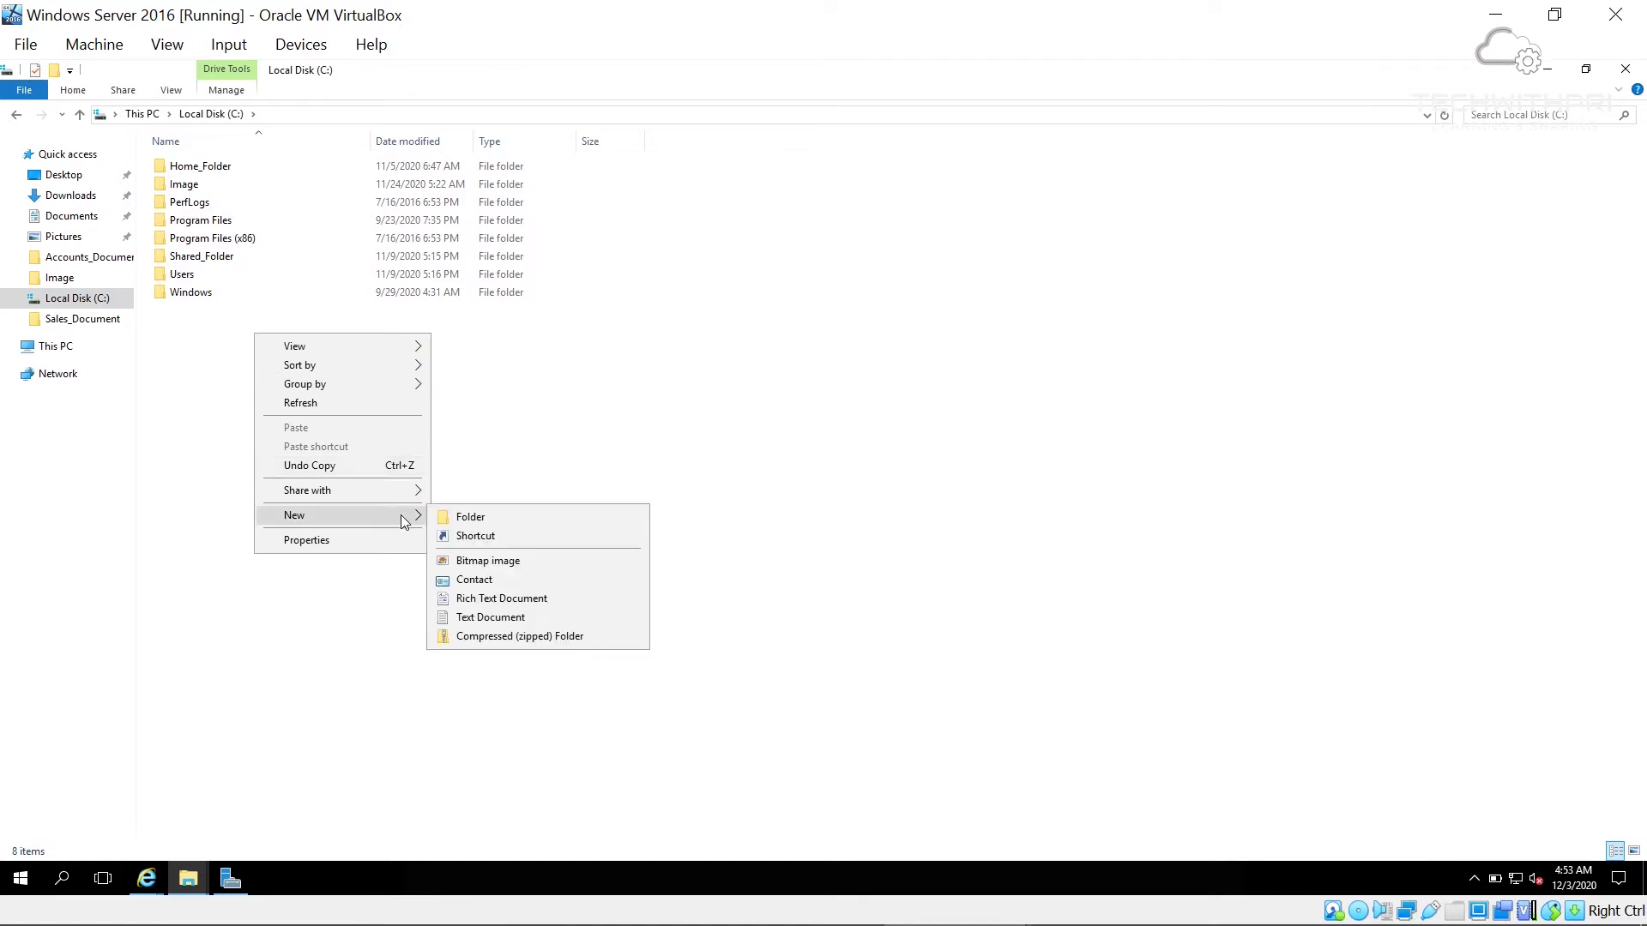
{"action": "left_click", "coordinate": [447, 518]}
{"action": "type", "text": "So"}
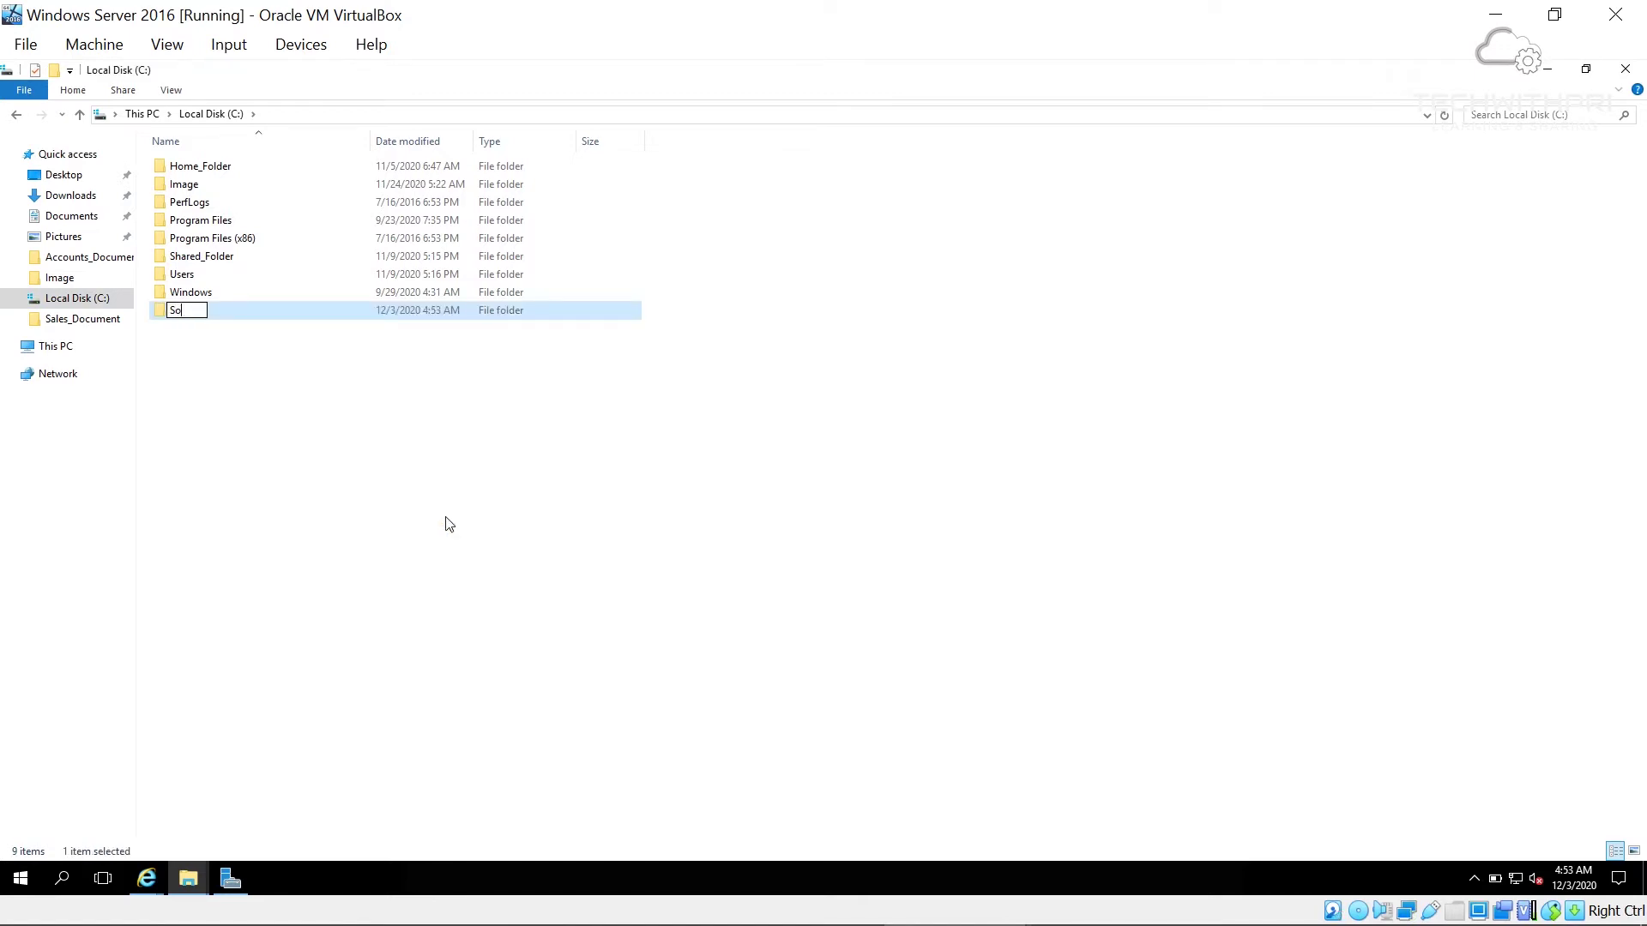
{"action": "type", "text": "ftware"}
{"action": "key", "text": "BackSpace"}
{"action": "key", "text": "BackSpace"}
{"action": "key", "text": "BackSpace"}
{"action": "key", "text": "BackSpace"}
{"action": "key", "text": "BackSpace"}
{"action": "type", "text": "Chrome"}
{"action": "key", "text": "Return"}
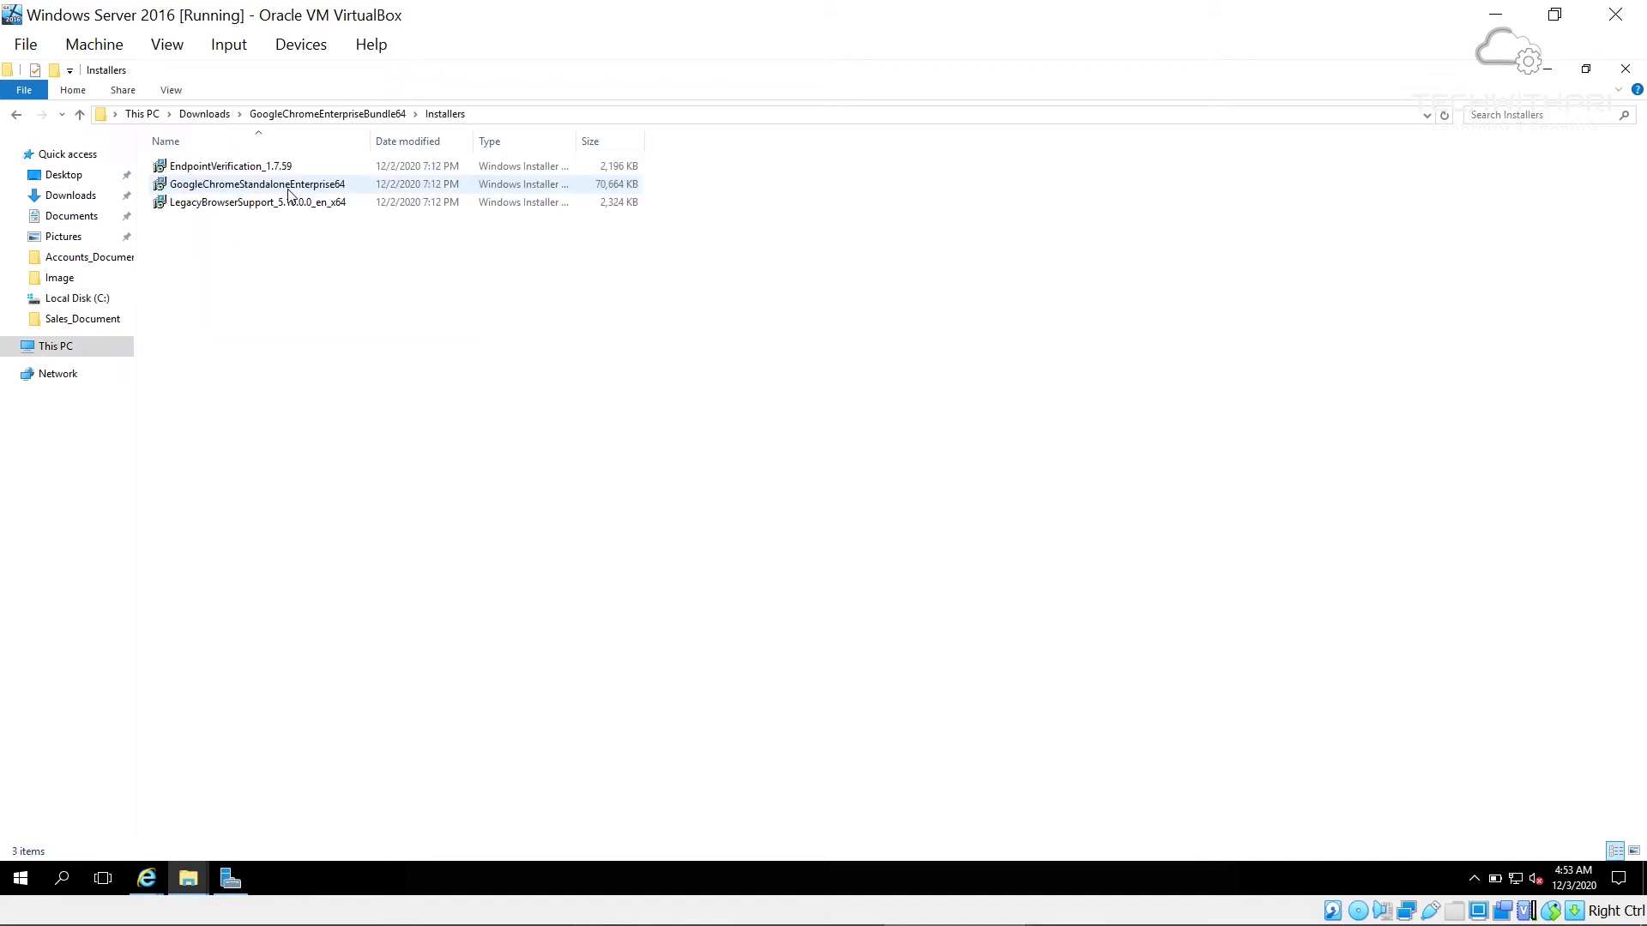
{"action": "left_click", "coordinate": [289, 191]}
Step: Copy the 70,664 KB GoogleChromeStandaloneEnterprise64 installer into C:\Chrome
{"action": "right_click", "coordinate": [288, 190]}
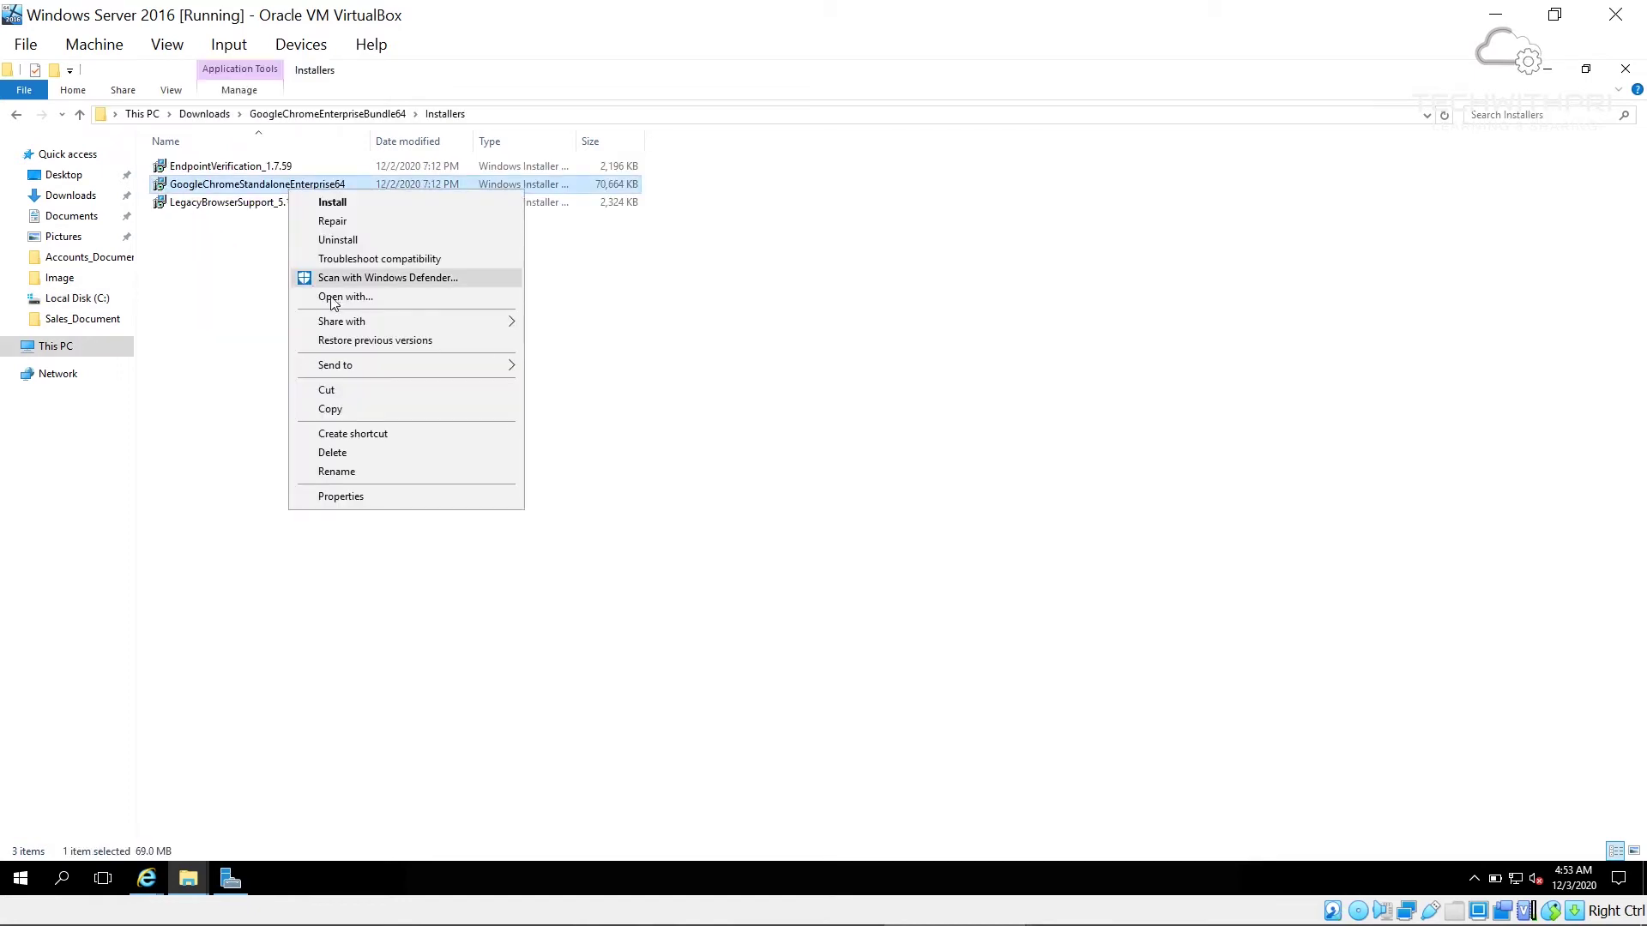
{"action": "left_click", "coordinate": [350, 412]}
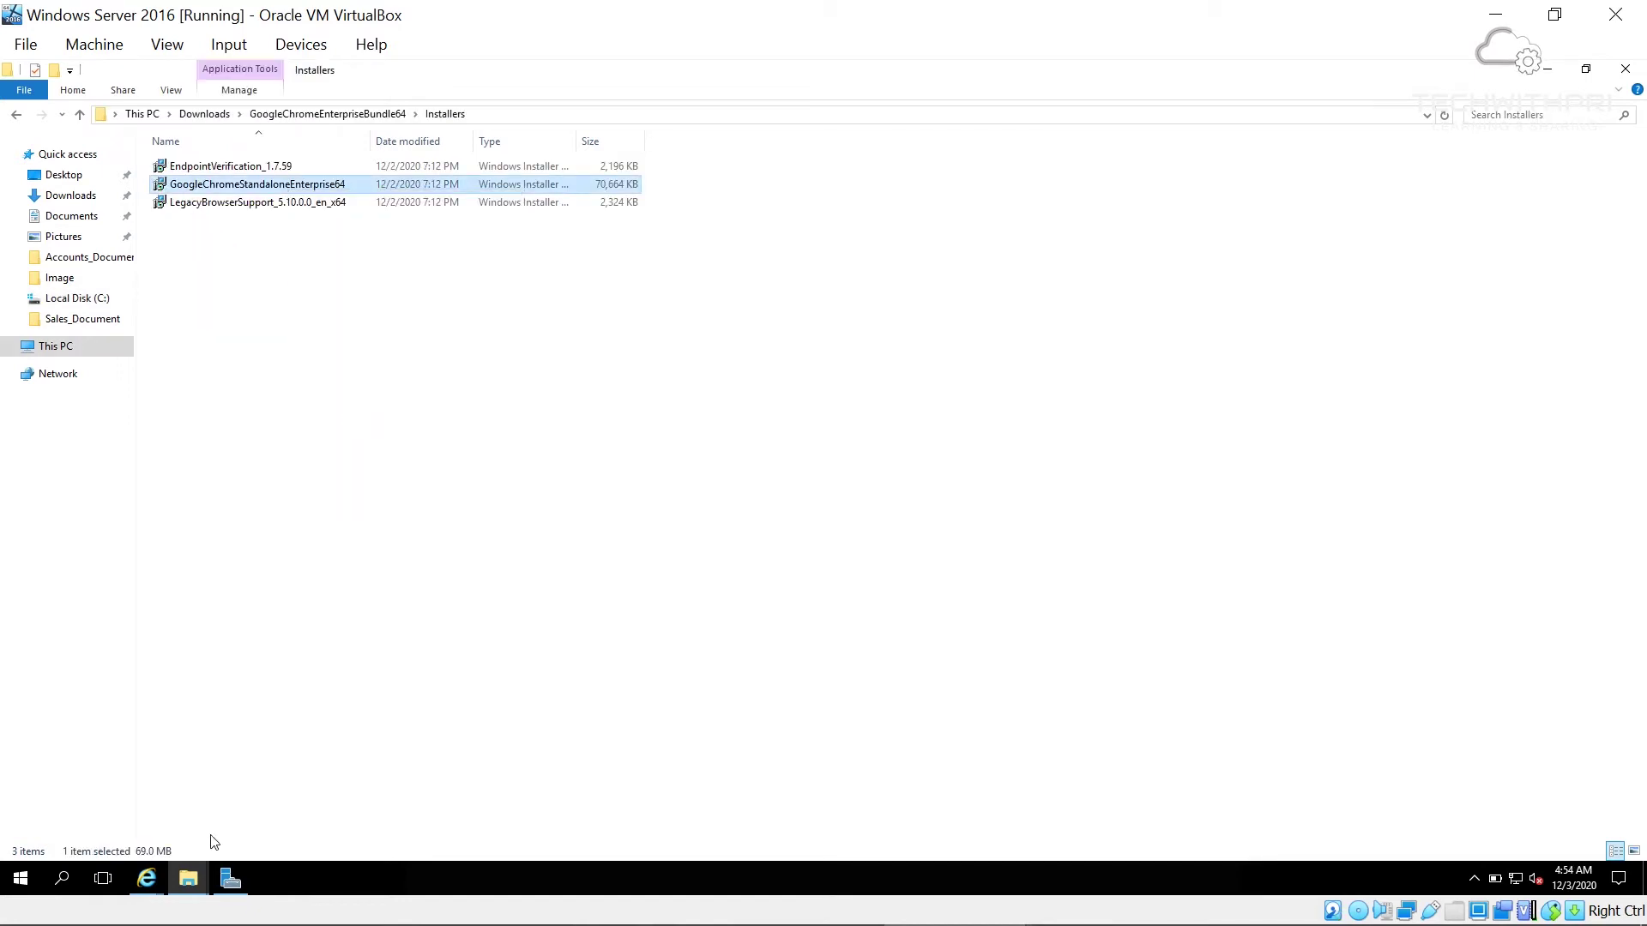
{"action": "mouse_move", "coordinate": [194, 876]}
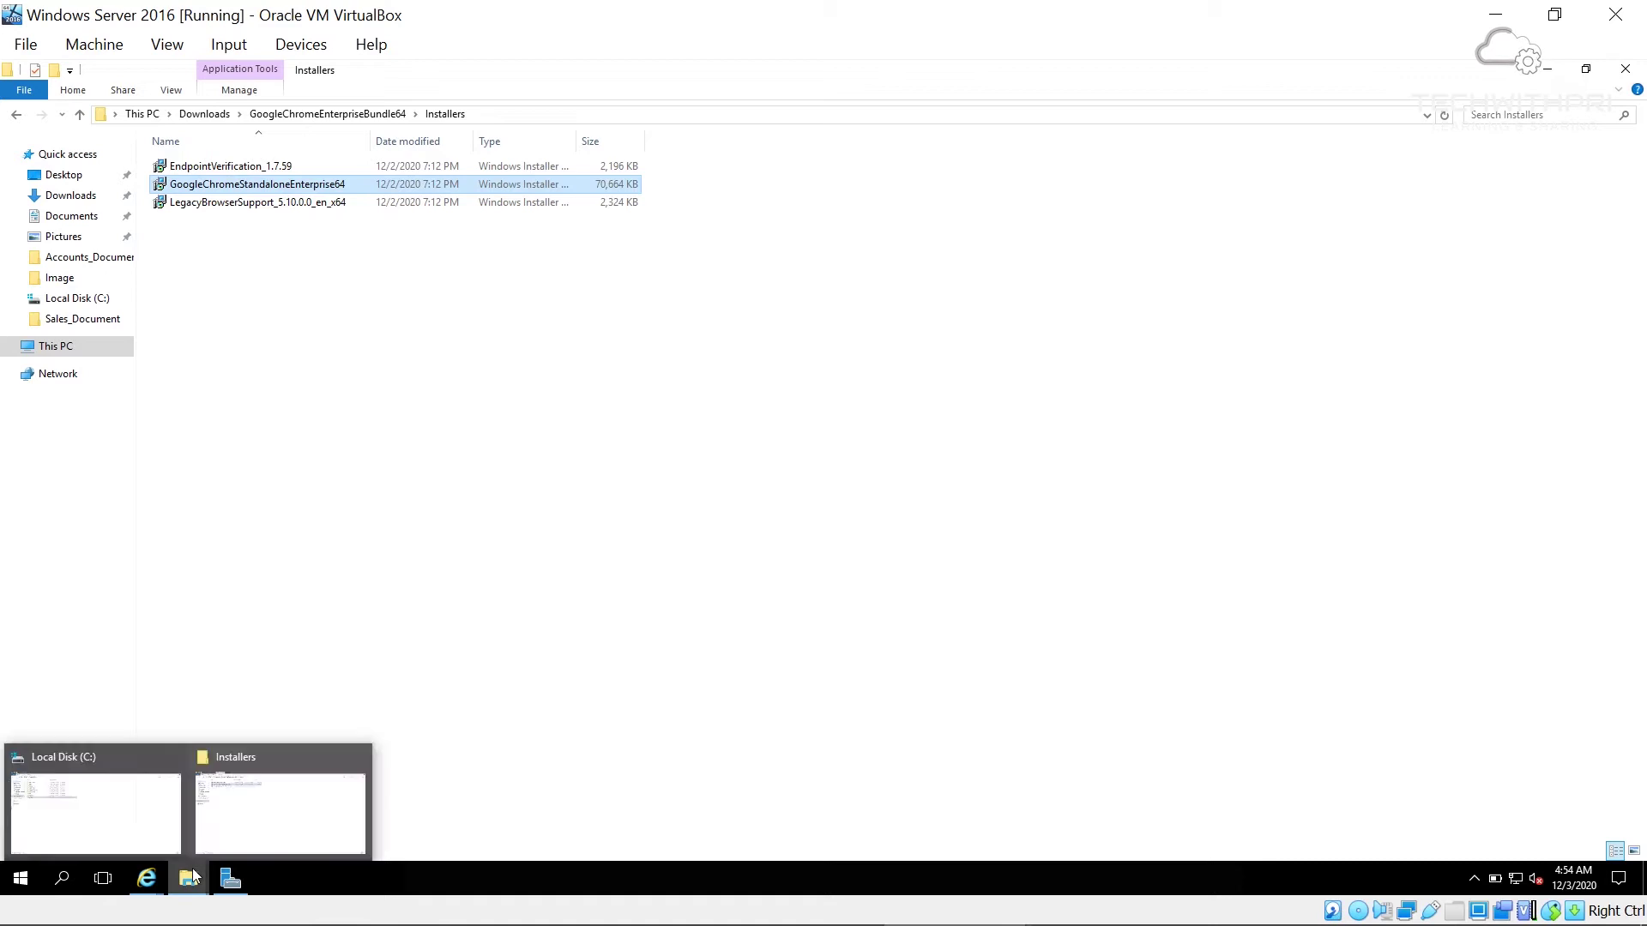
{"action": "left_click", "coordinate": [137, 789]}
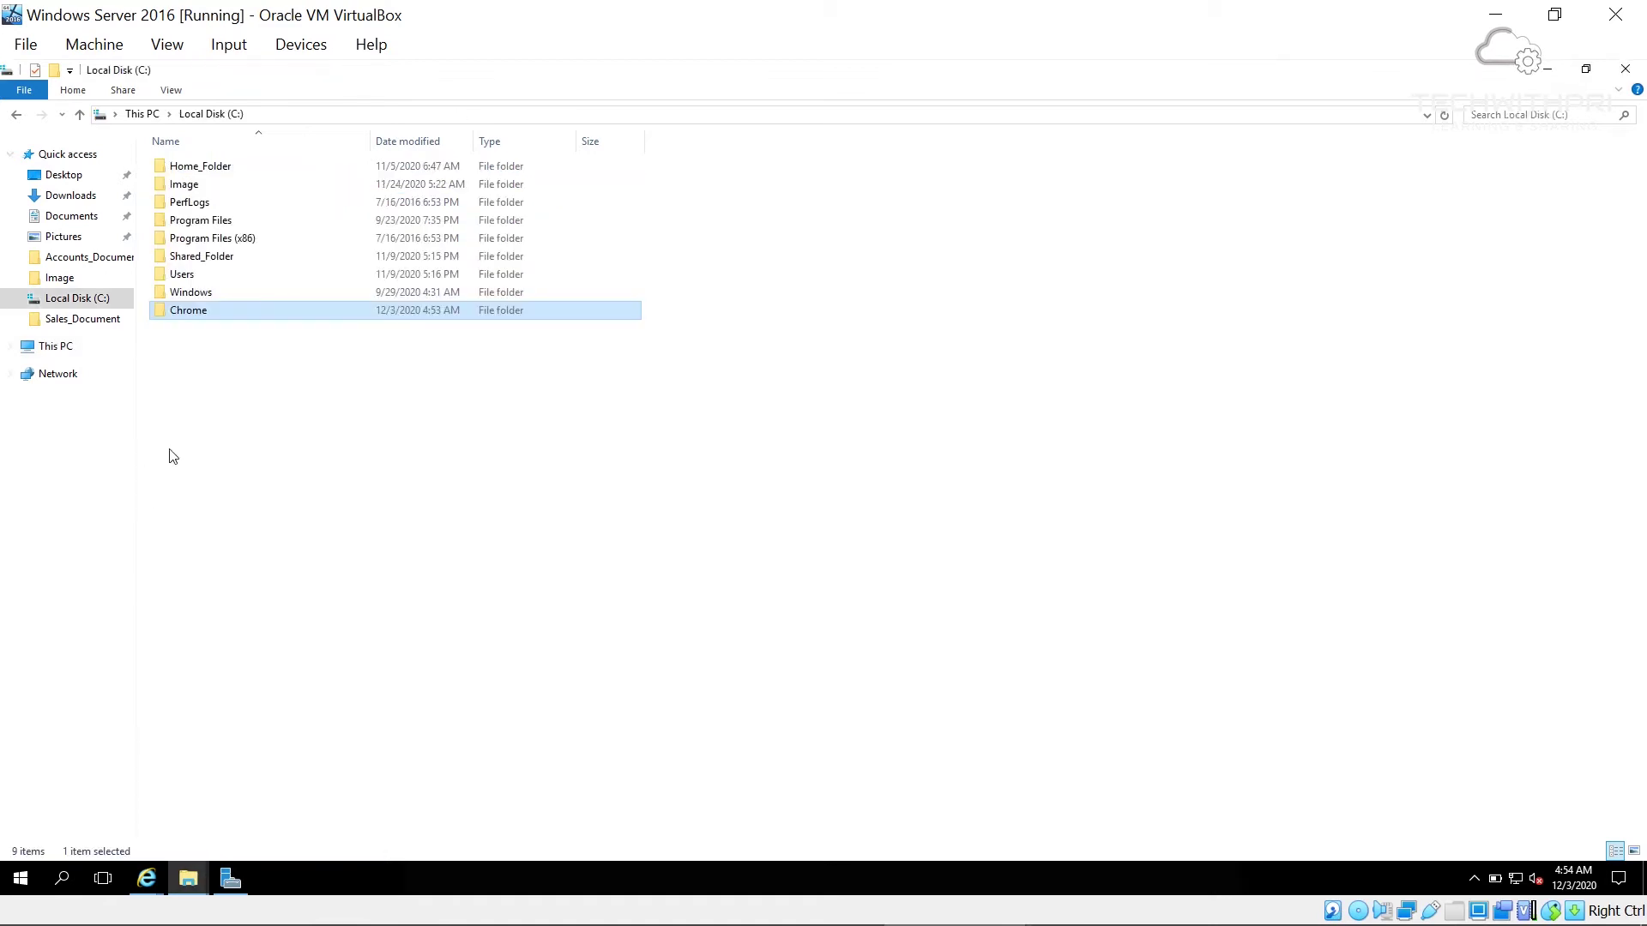
{"action": "double_click", "coordinate": [292, 313]}
{"action": "right_click", "coordinate": [284, 242]}
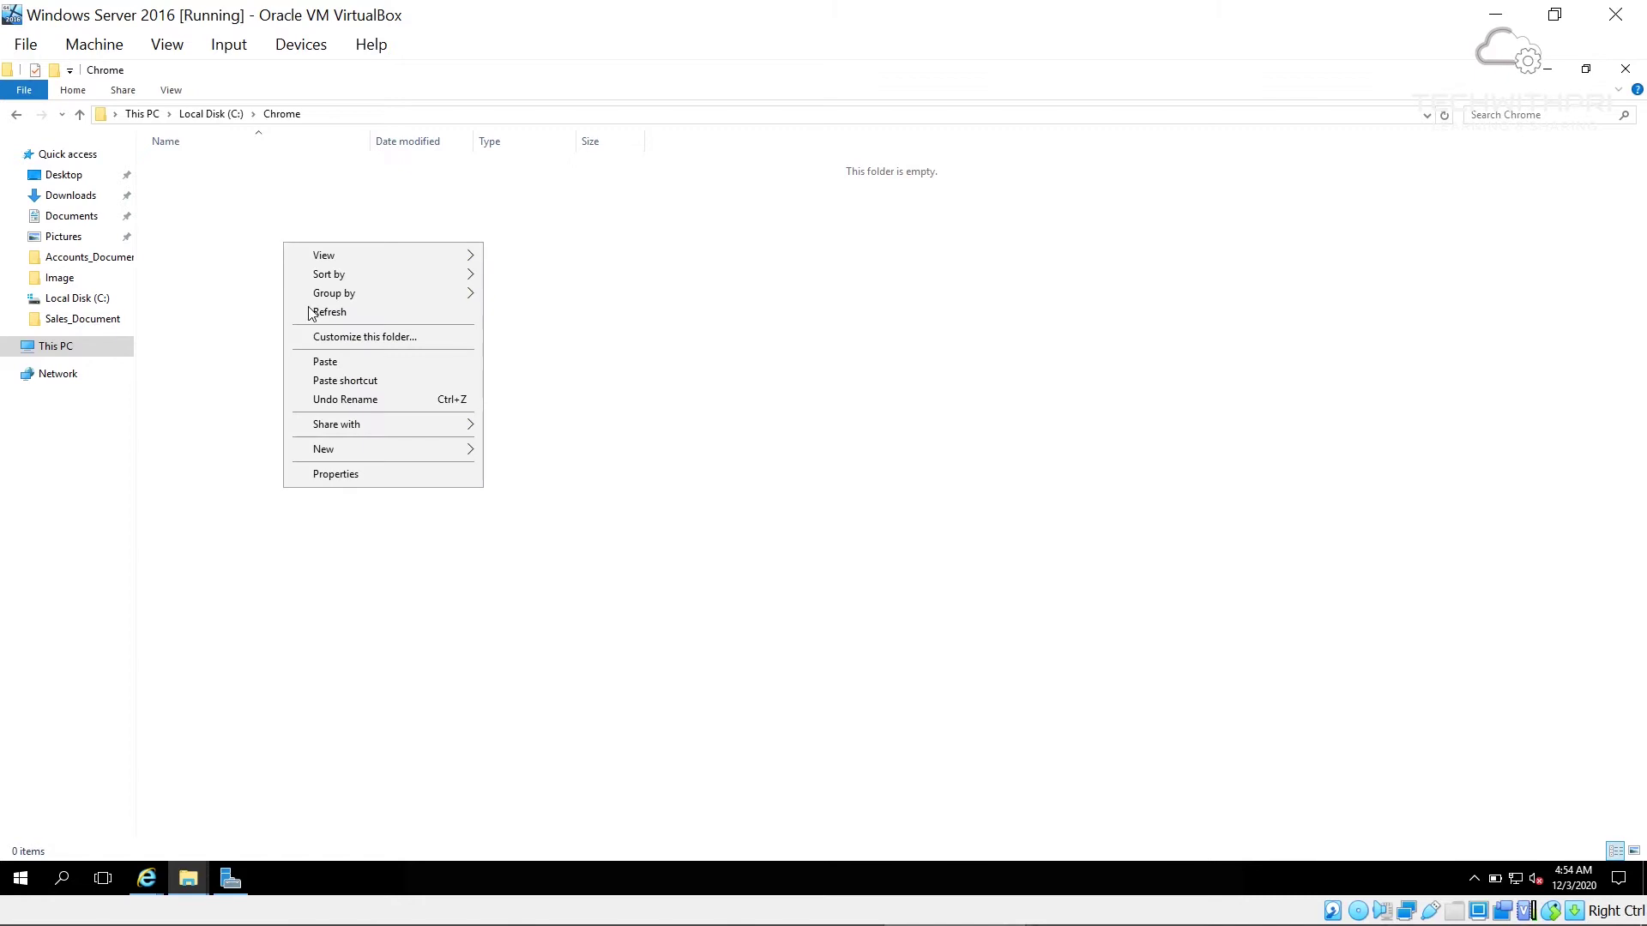
{"action": "left_click", "coordinate": [334, 370]}
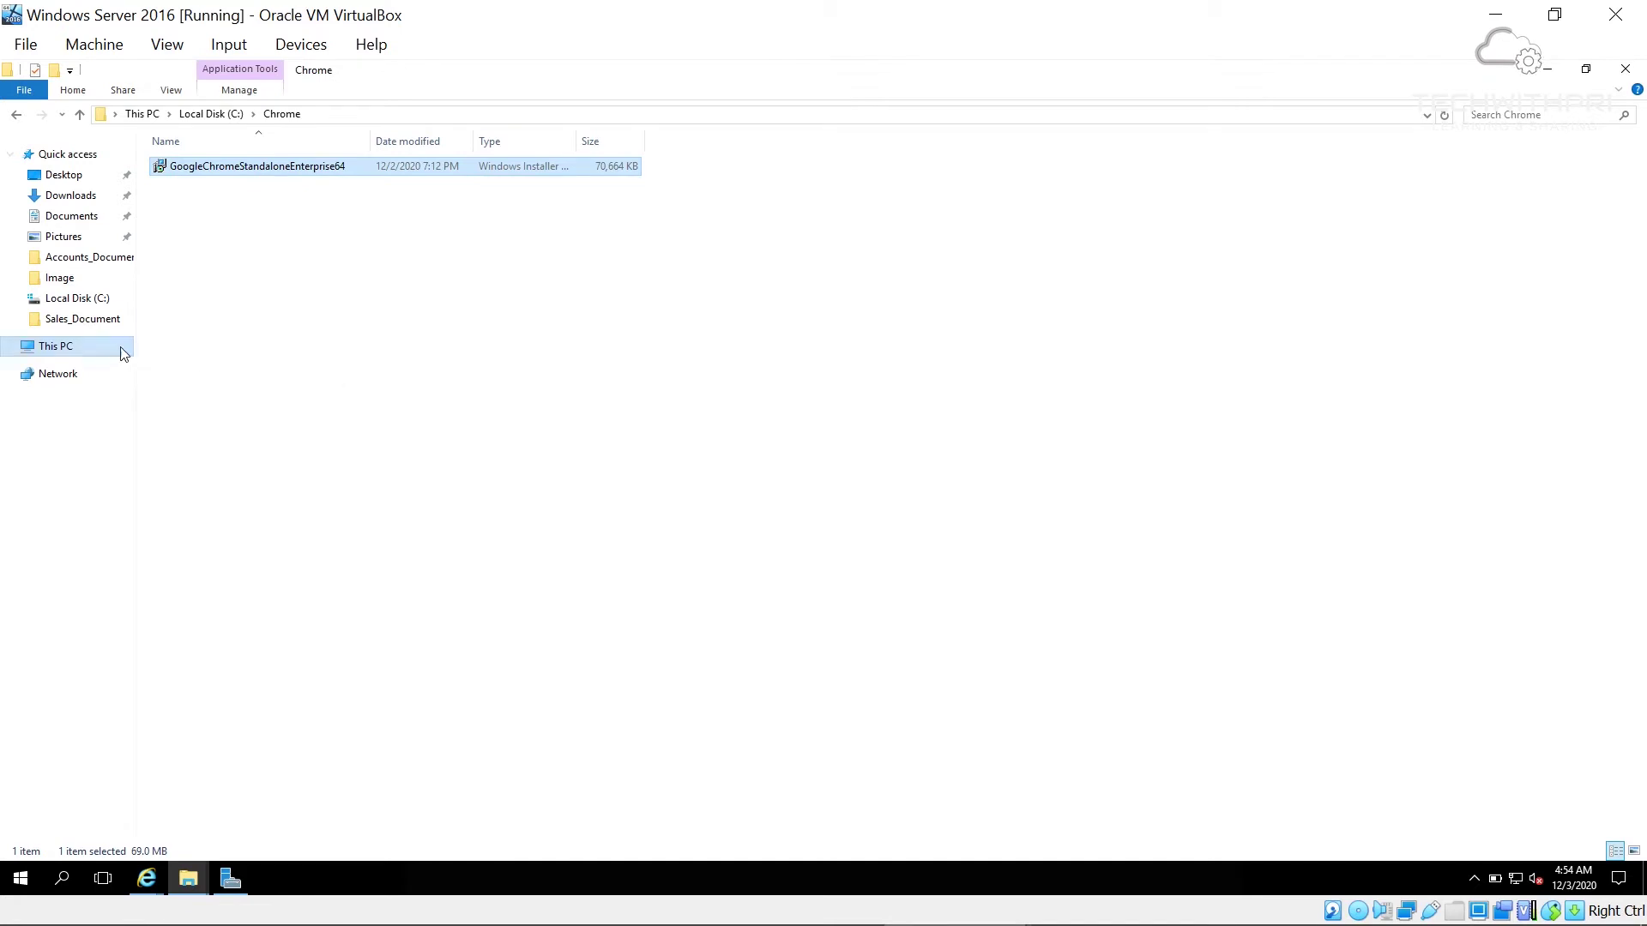
{"action": "left_click", "coordinate": [92, 303]}
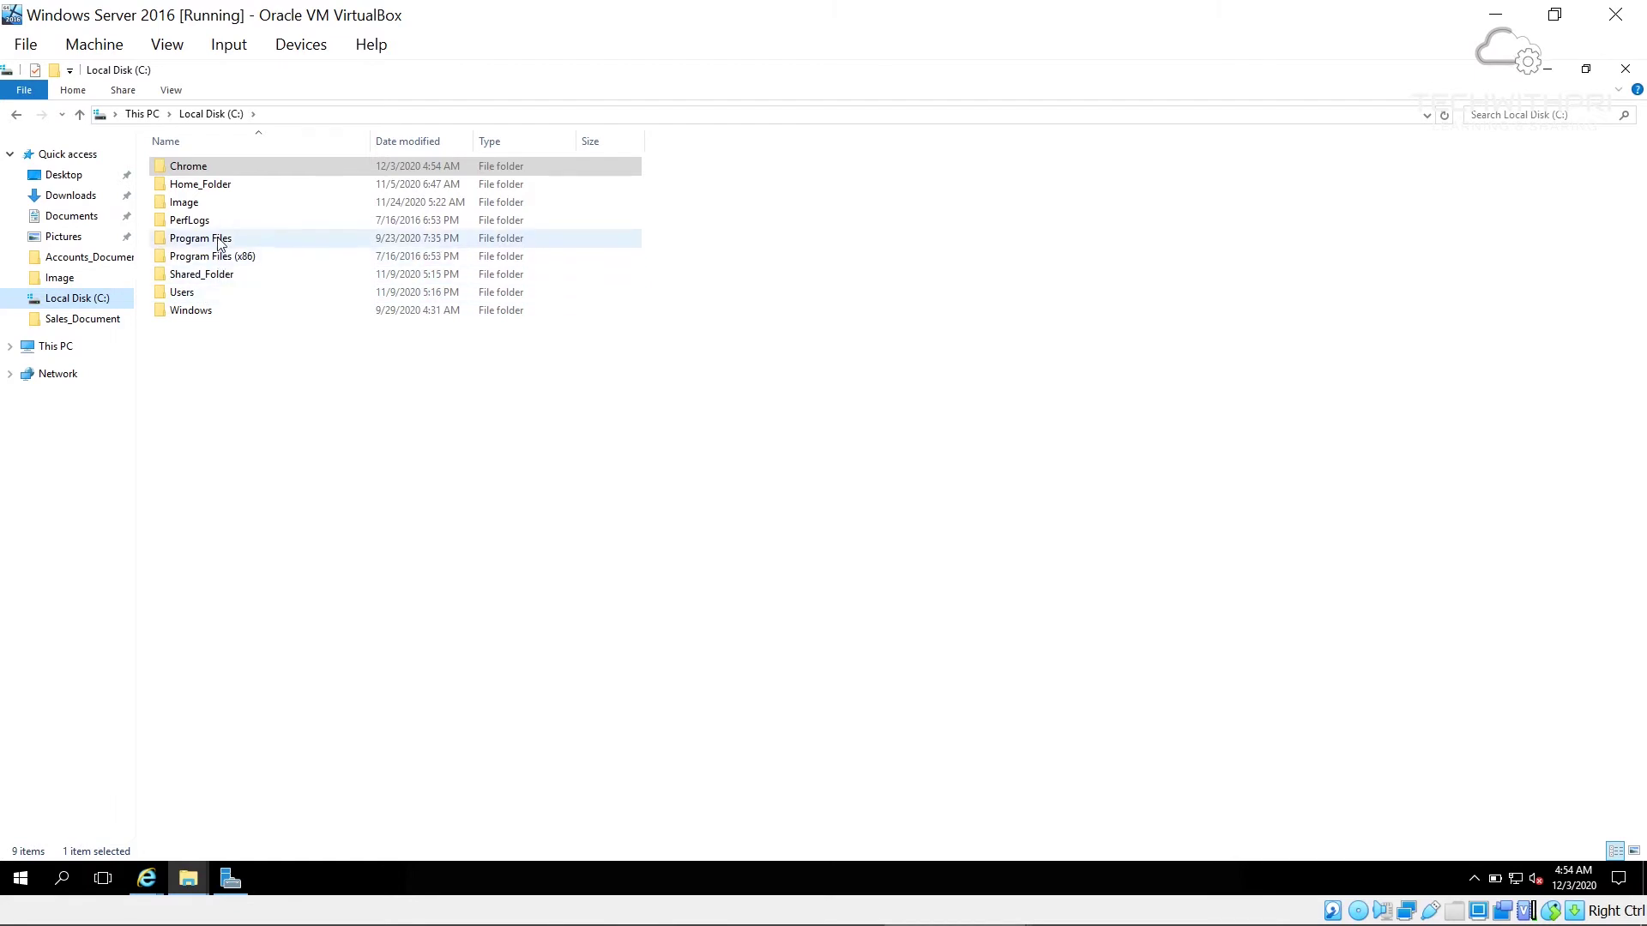
Step: Share the Chrome folder on the network through its Advanced Sharing properties
{"action": "right_click", "coordinate": [235, 168]}
{"action": "left_click", "coordinate": [310, 495]}
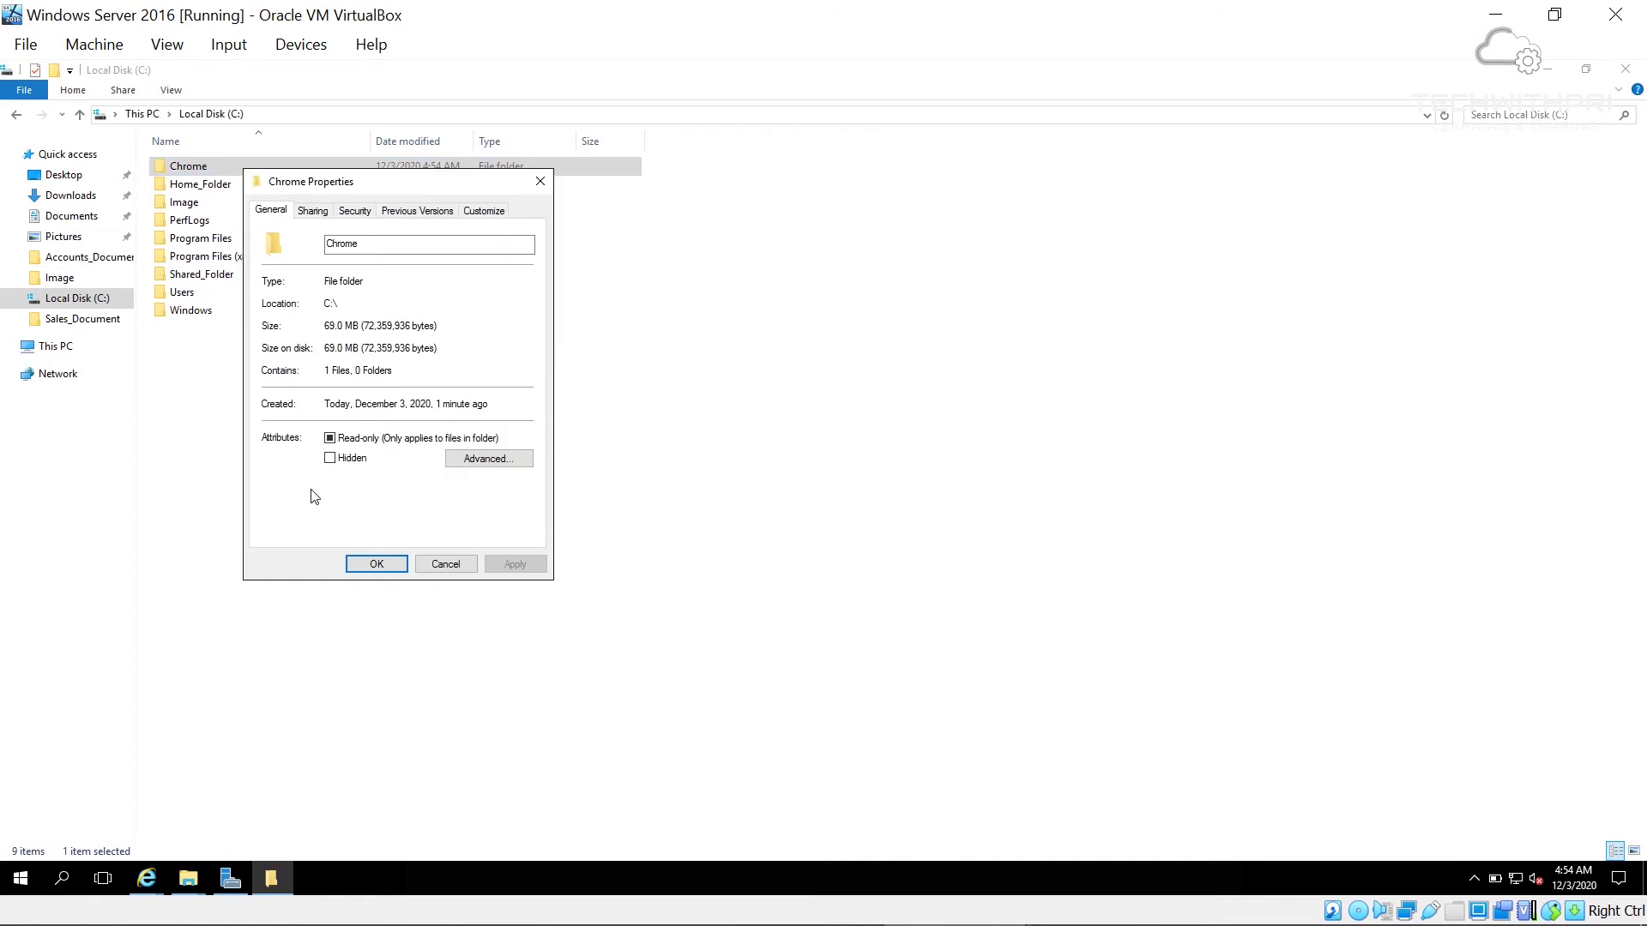
{"action": "left_click", "coordinate": [302, 224]}
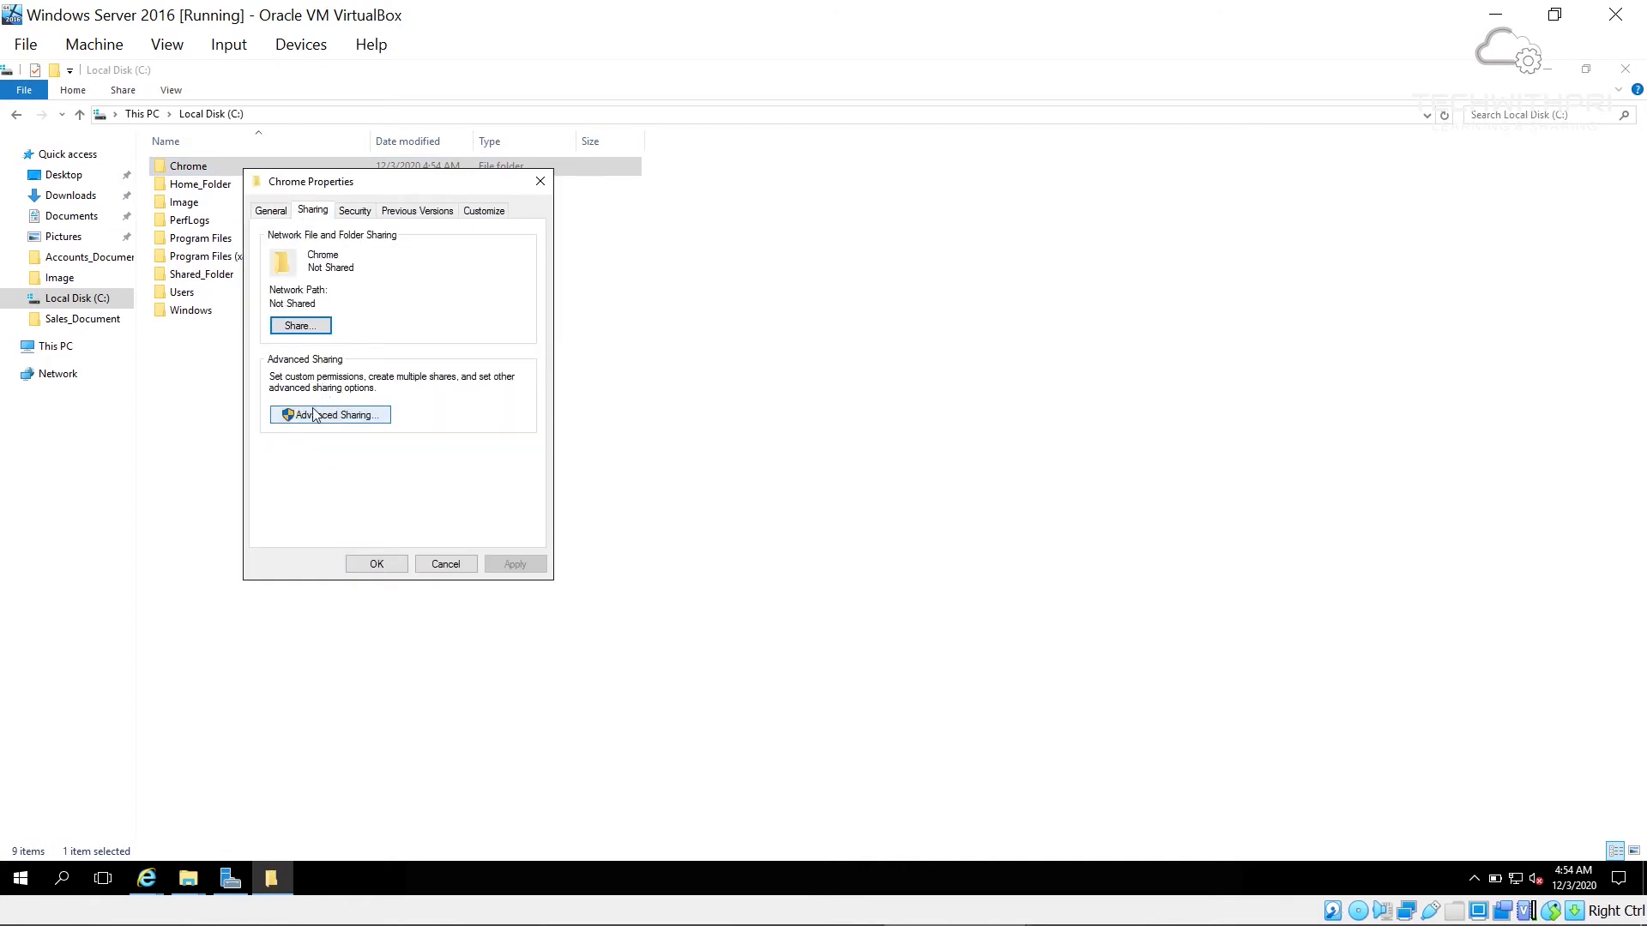
{"action": "left_click", "coordinate": [315, 415]}
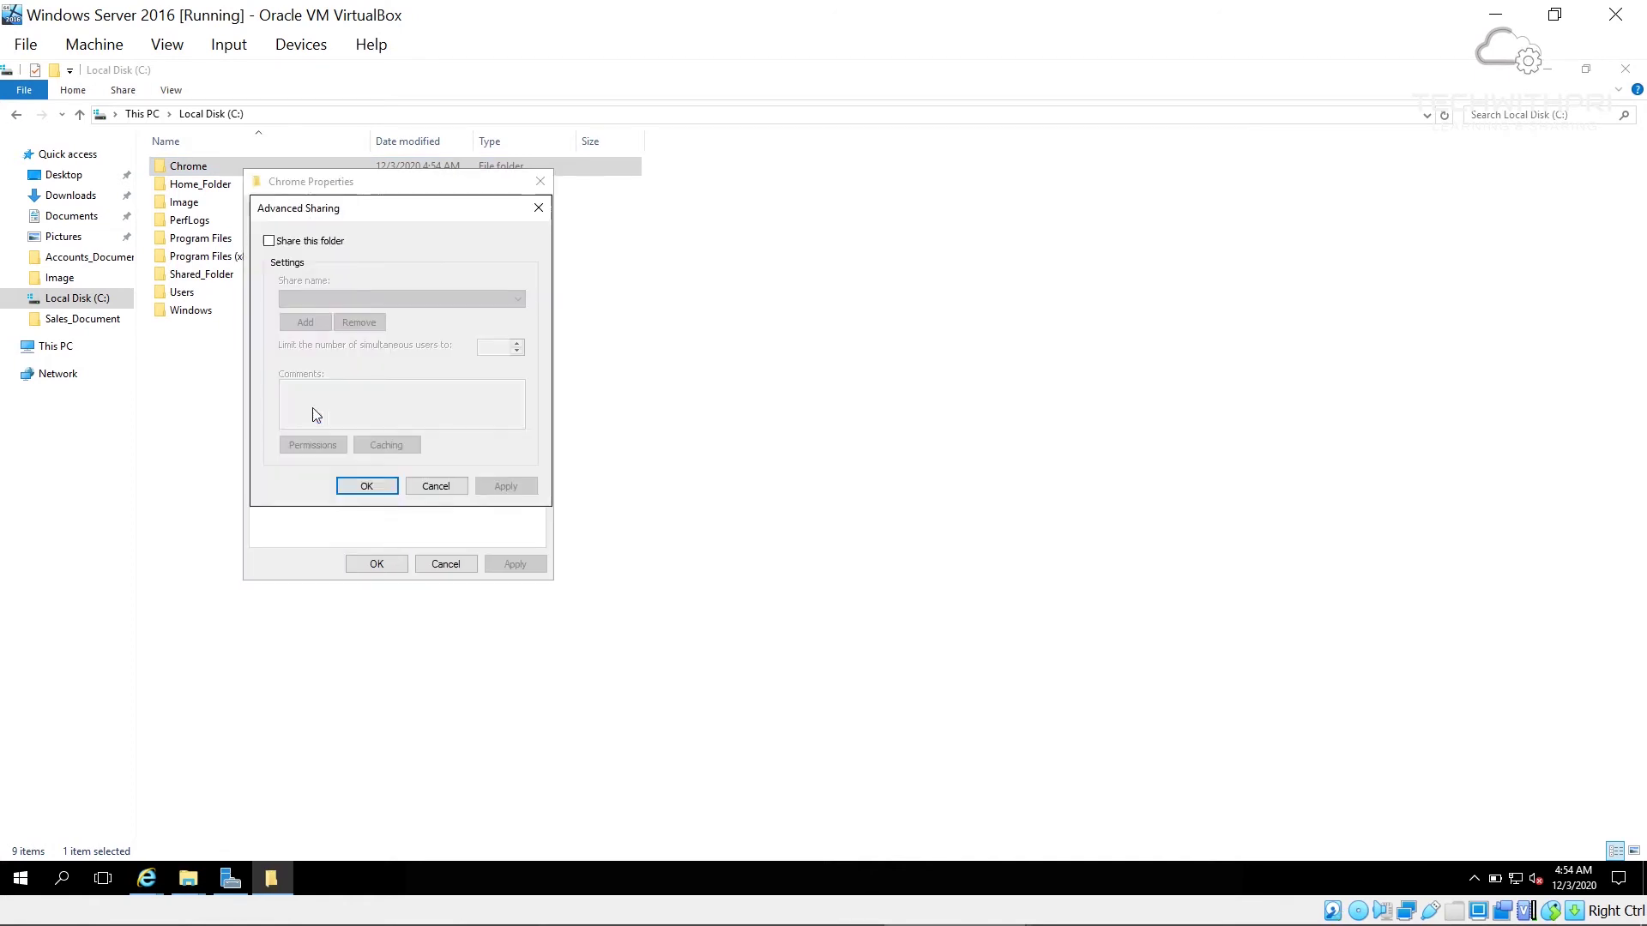
{"action": "left_click", "coordinate": [311, 243]}
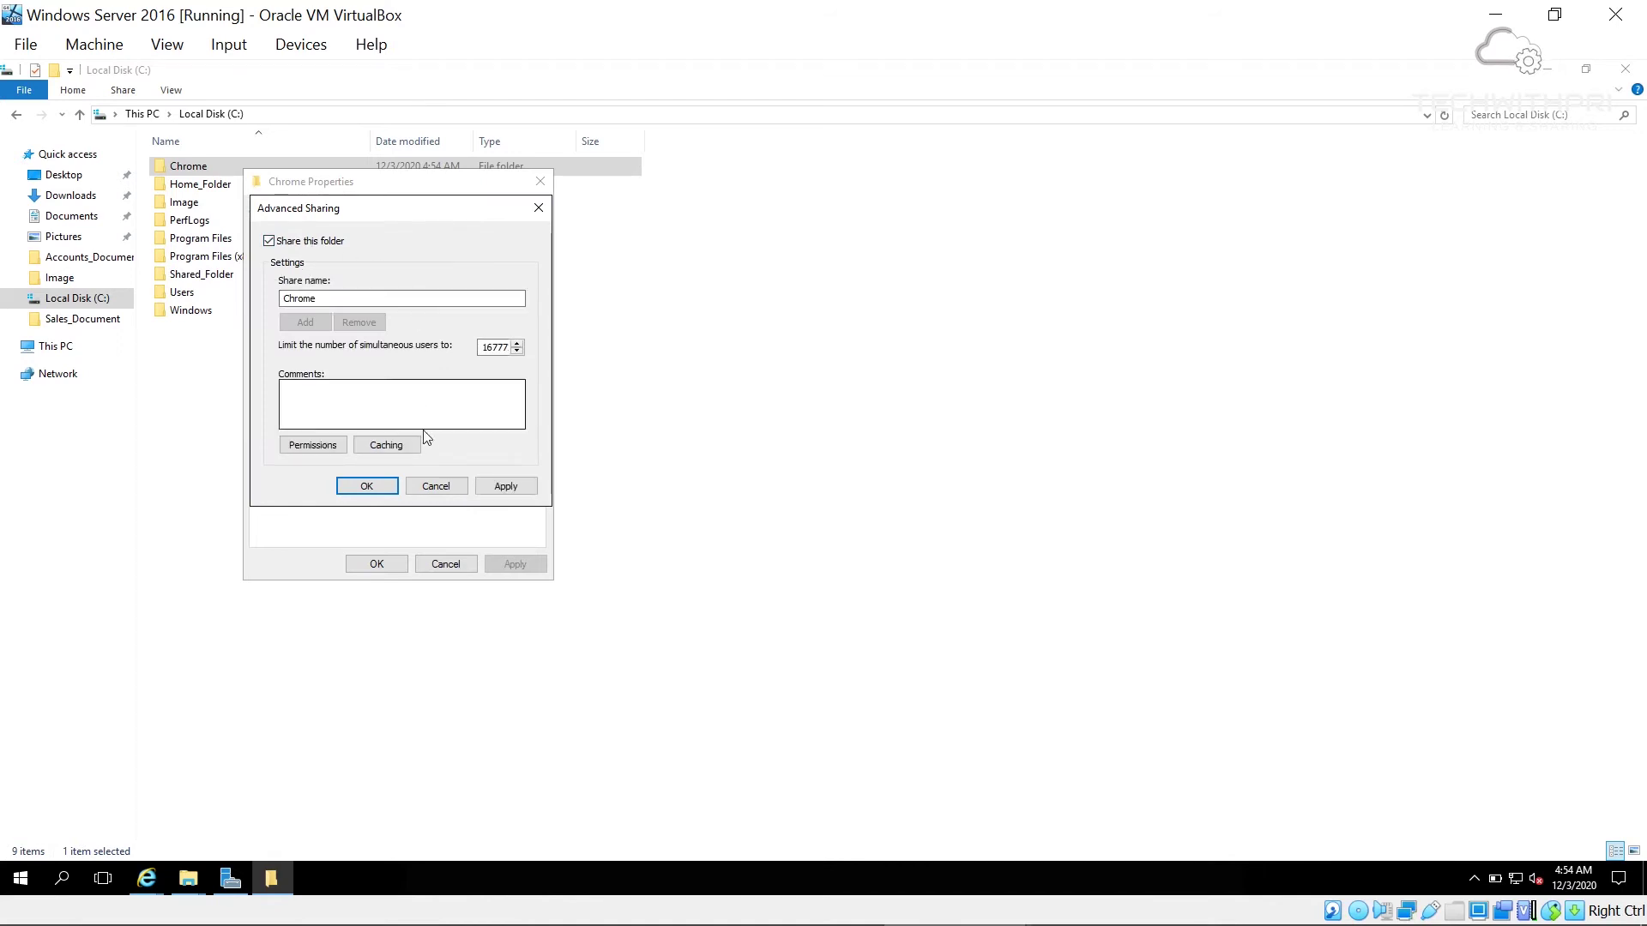
{"action": "left_click", "coordinate": [485, 493]}
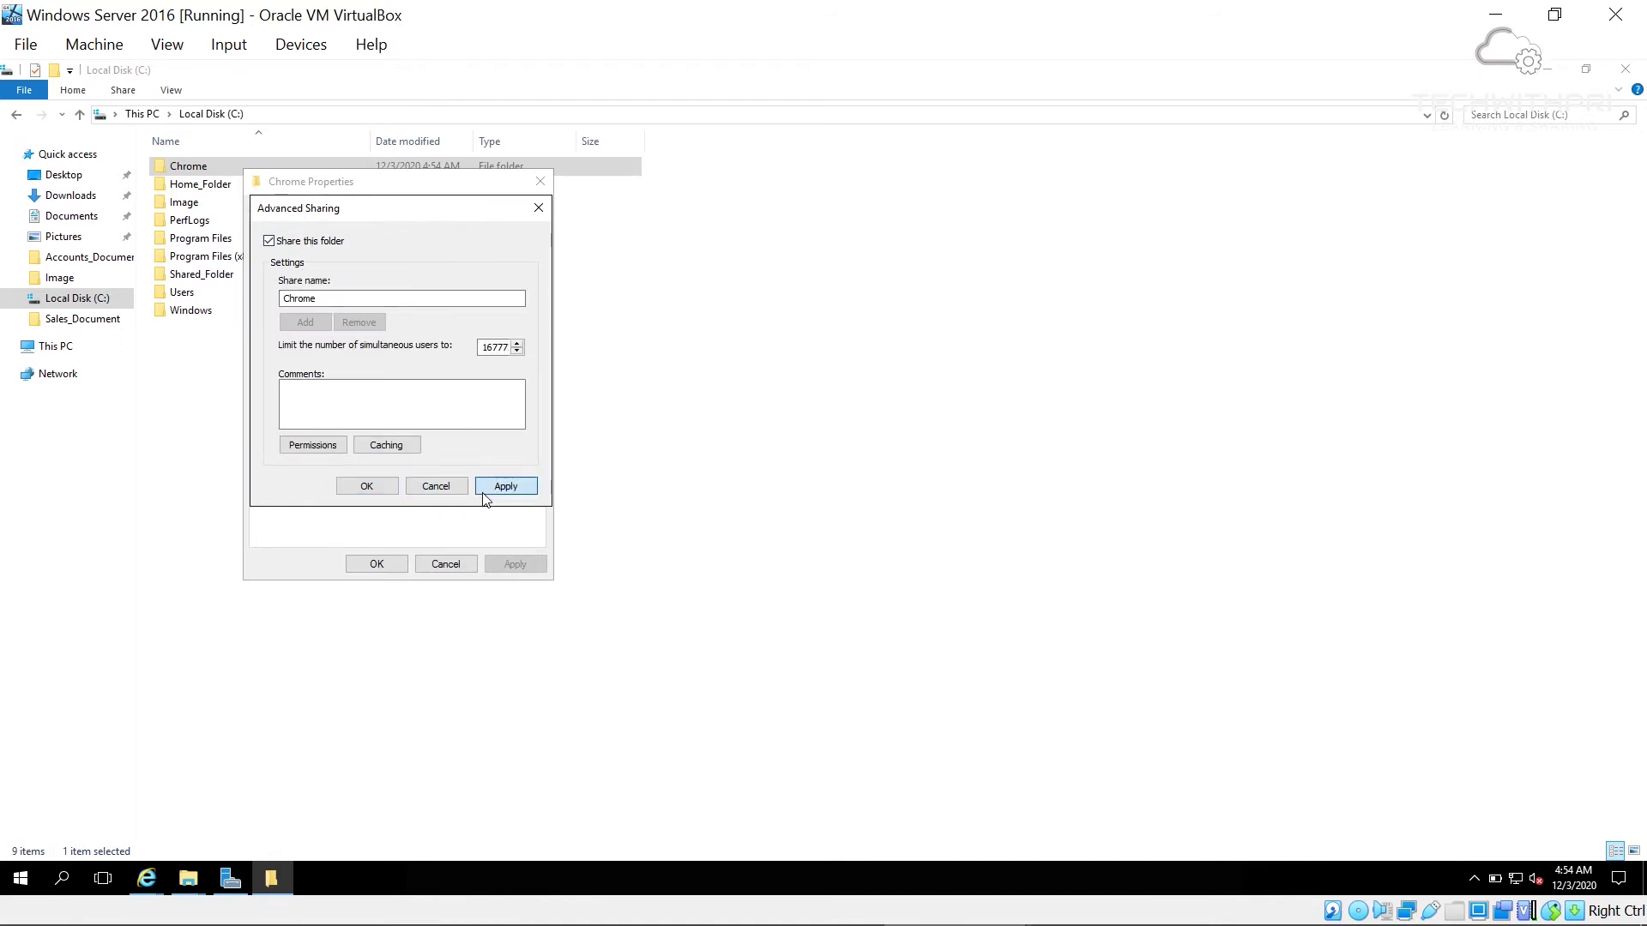
{"action": "left_click", "coordinate": [383, 486]}
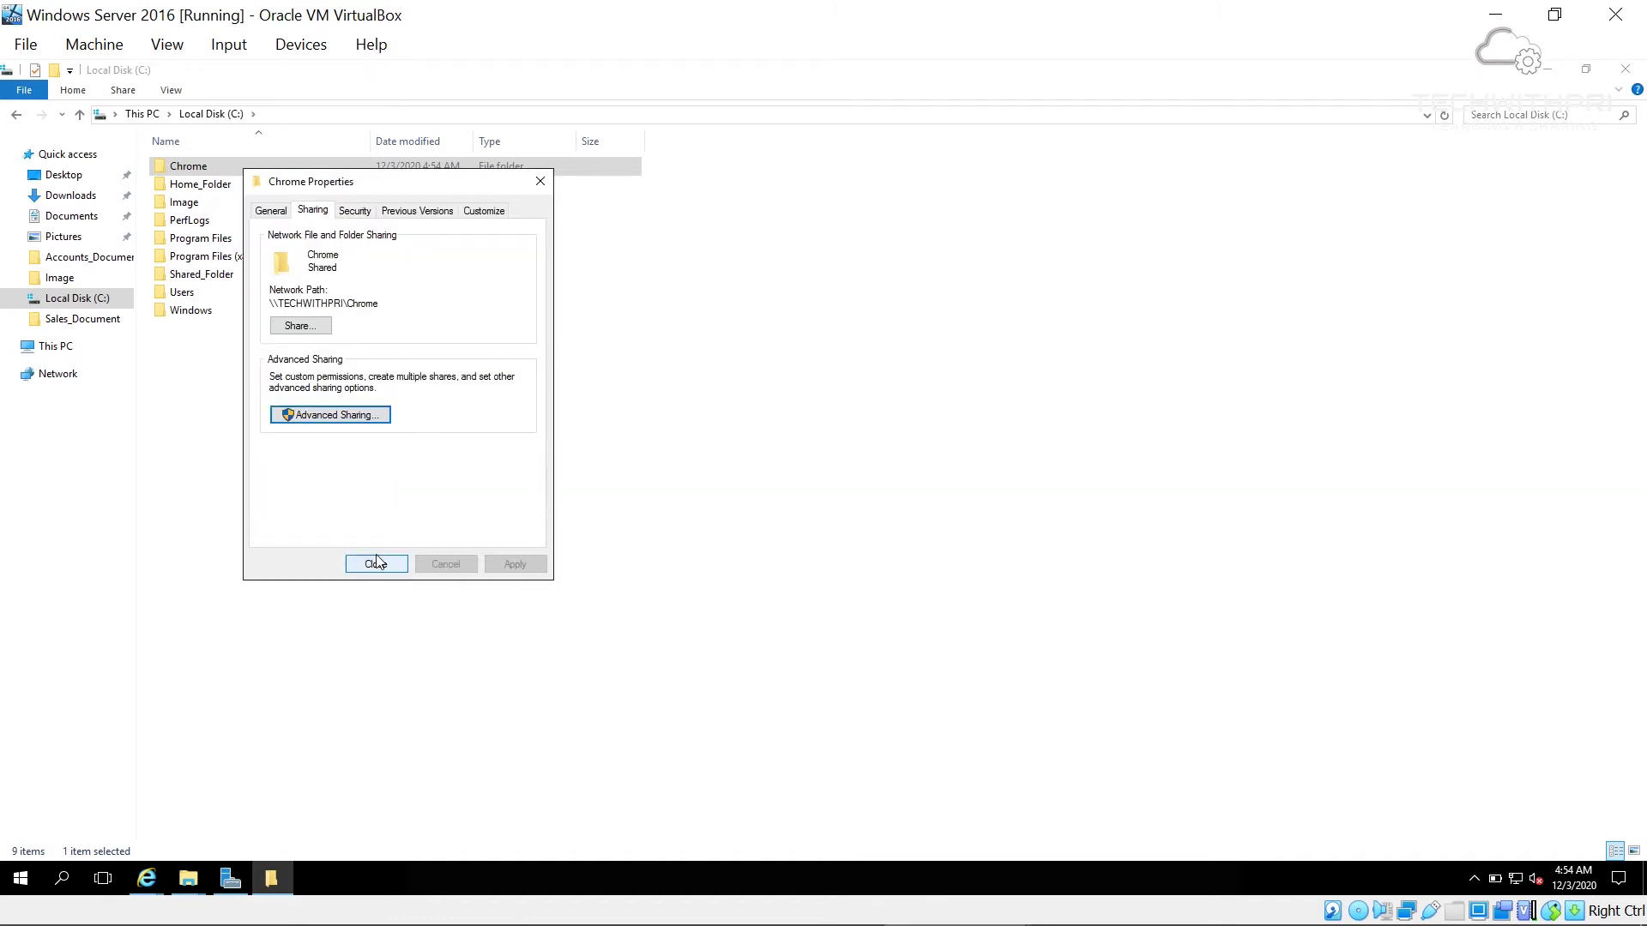
Step: Select the Chrome folder's network path, close Properties, and open the folder to see the installer
{"action": "left_click", "coordinate": [356, 308]}
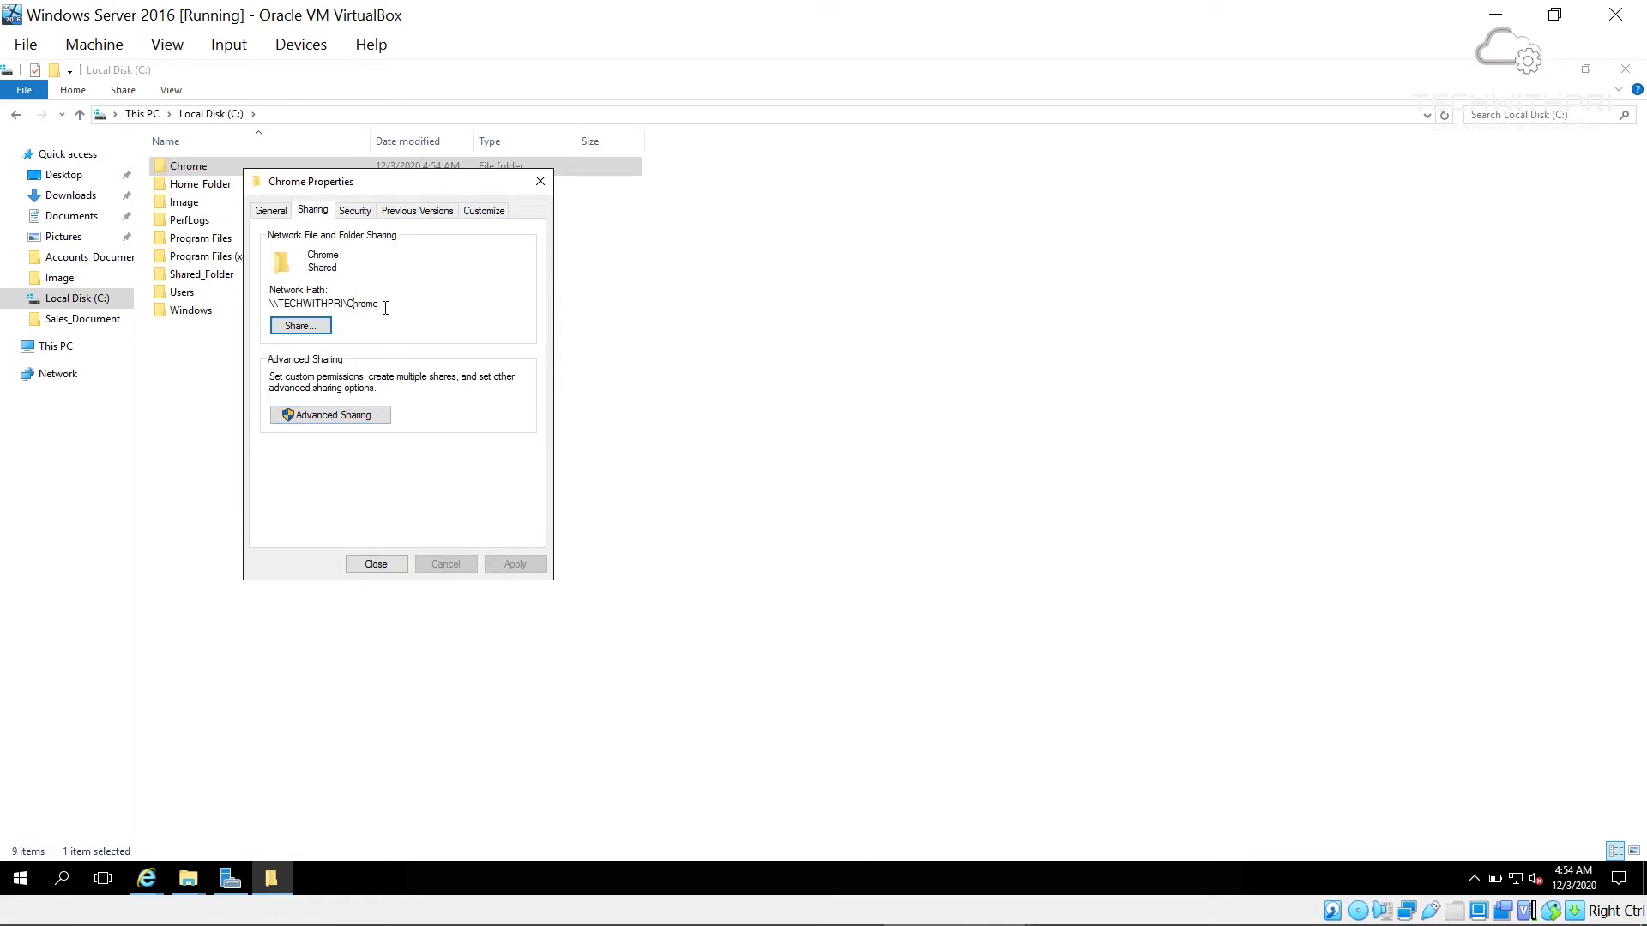
{"action": "left_click_drag", "start_coordinate": [385, 308], "coordinate": [304, 311]}
{"action": "left_click", "coordinate": [375, 564]}
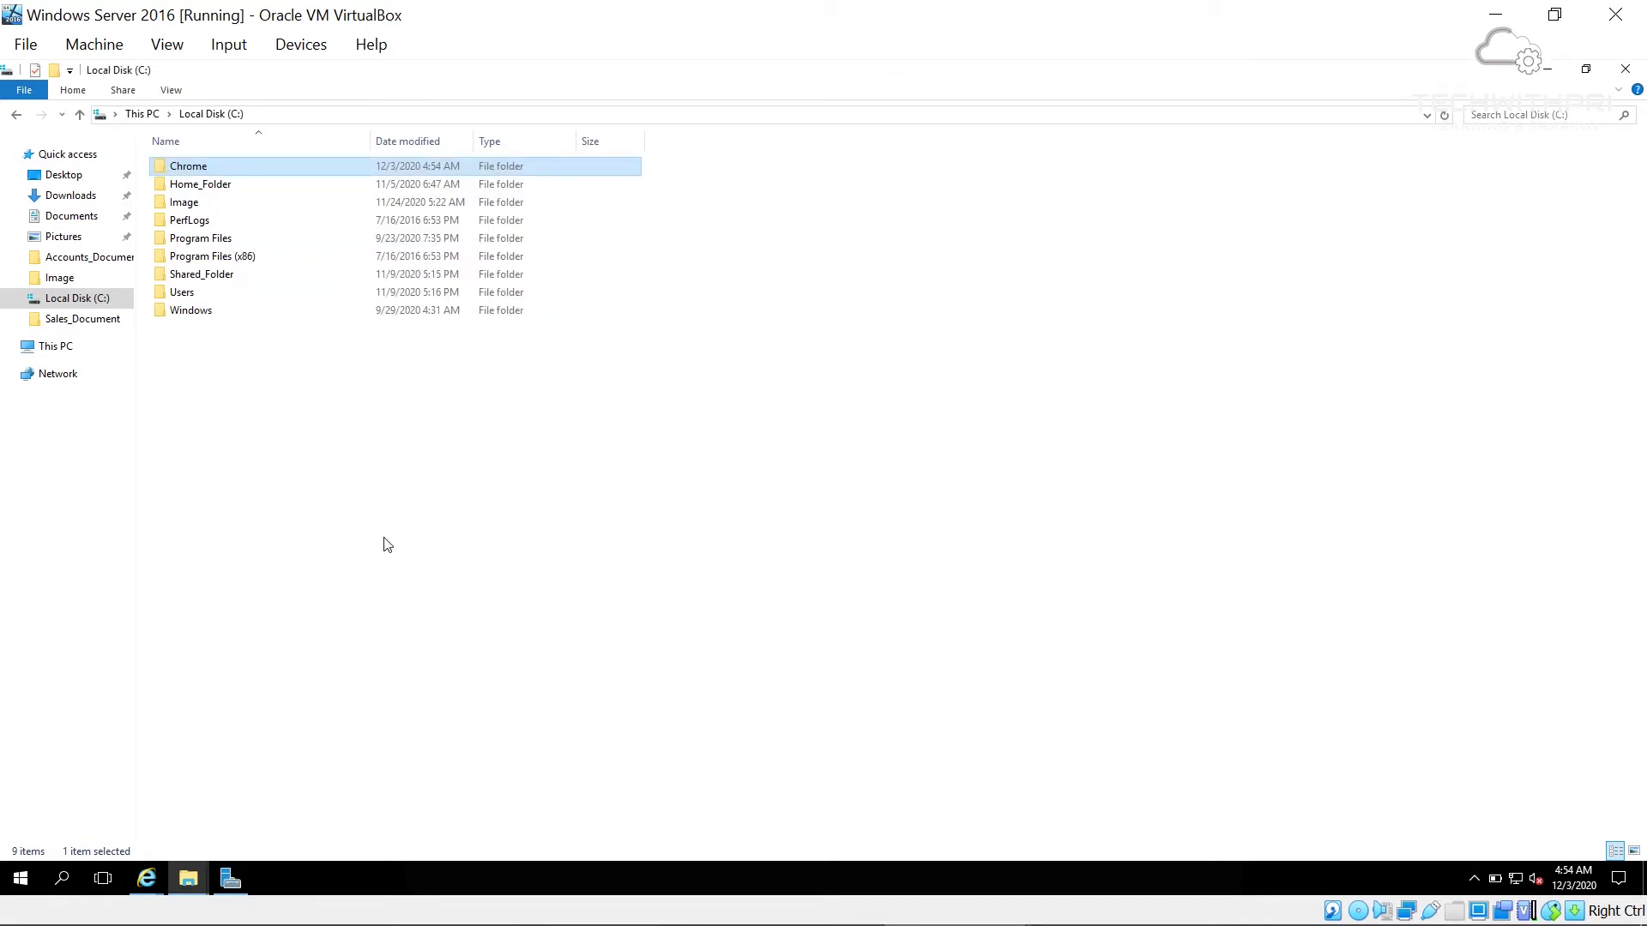
{"action": "double_click", "coordinate": [294, 170]}
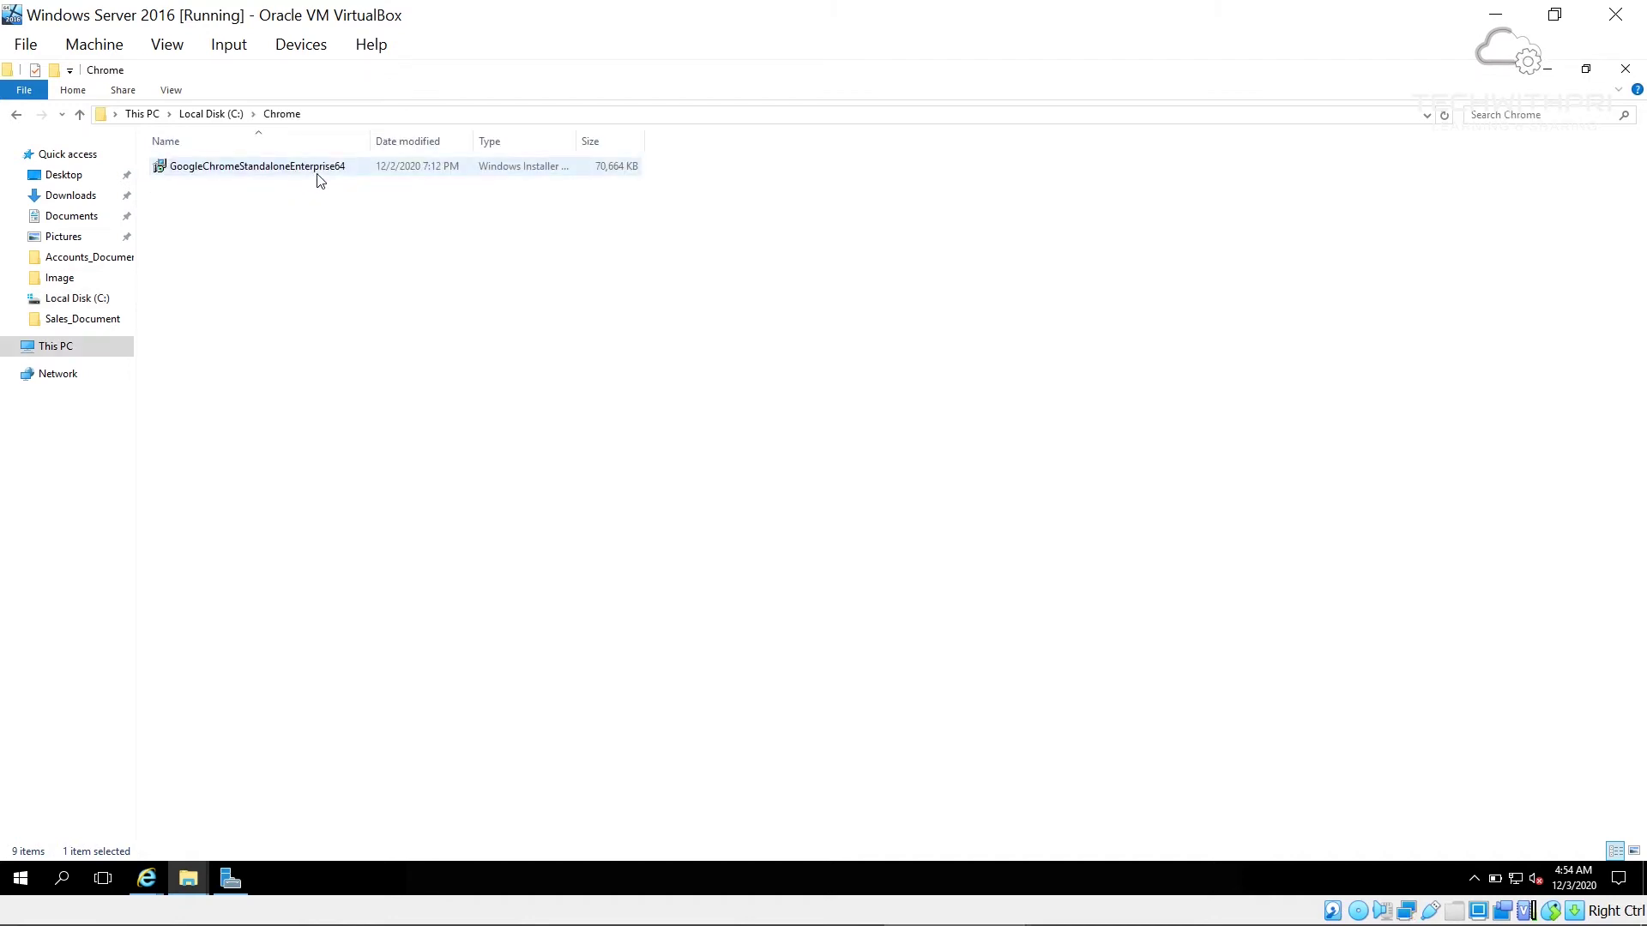
{"action": "left_click", "coordinate": [245, 873]}
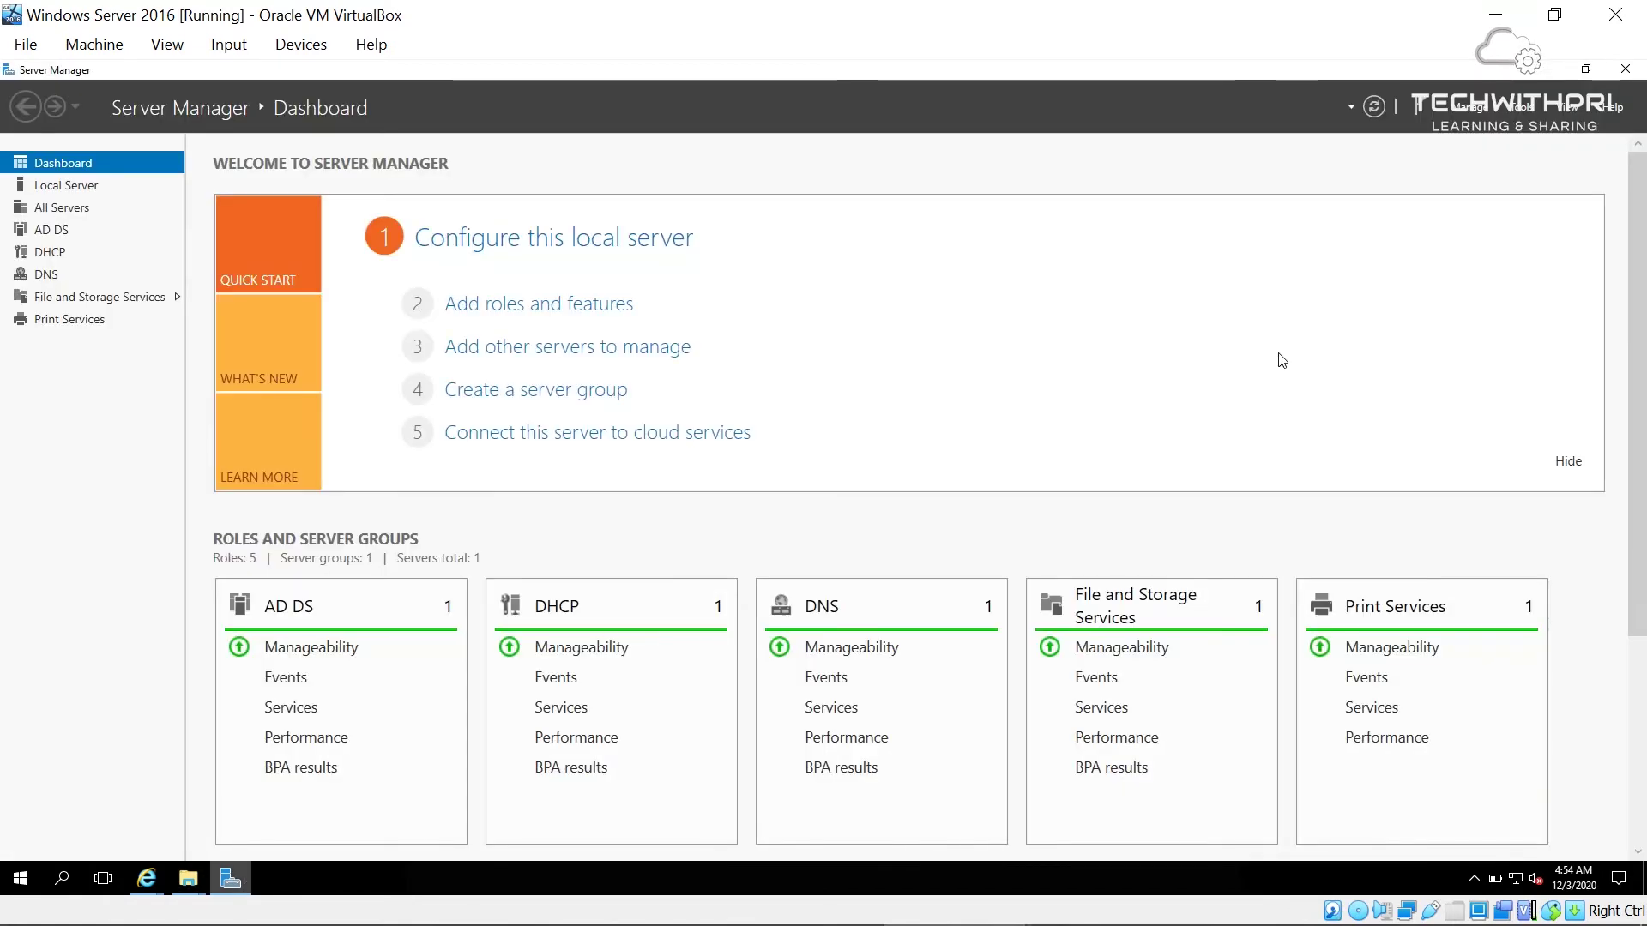
Step: Launch Active Directory Users and Computers from Server Manager's Tools menu
{"action": "left_click", "coordinate": [1531, 108]}
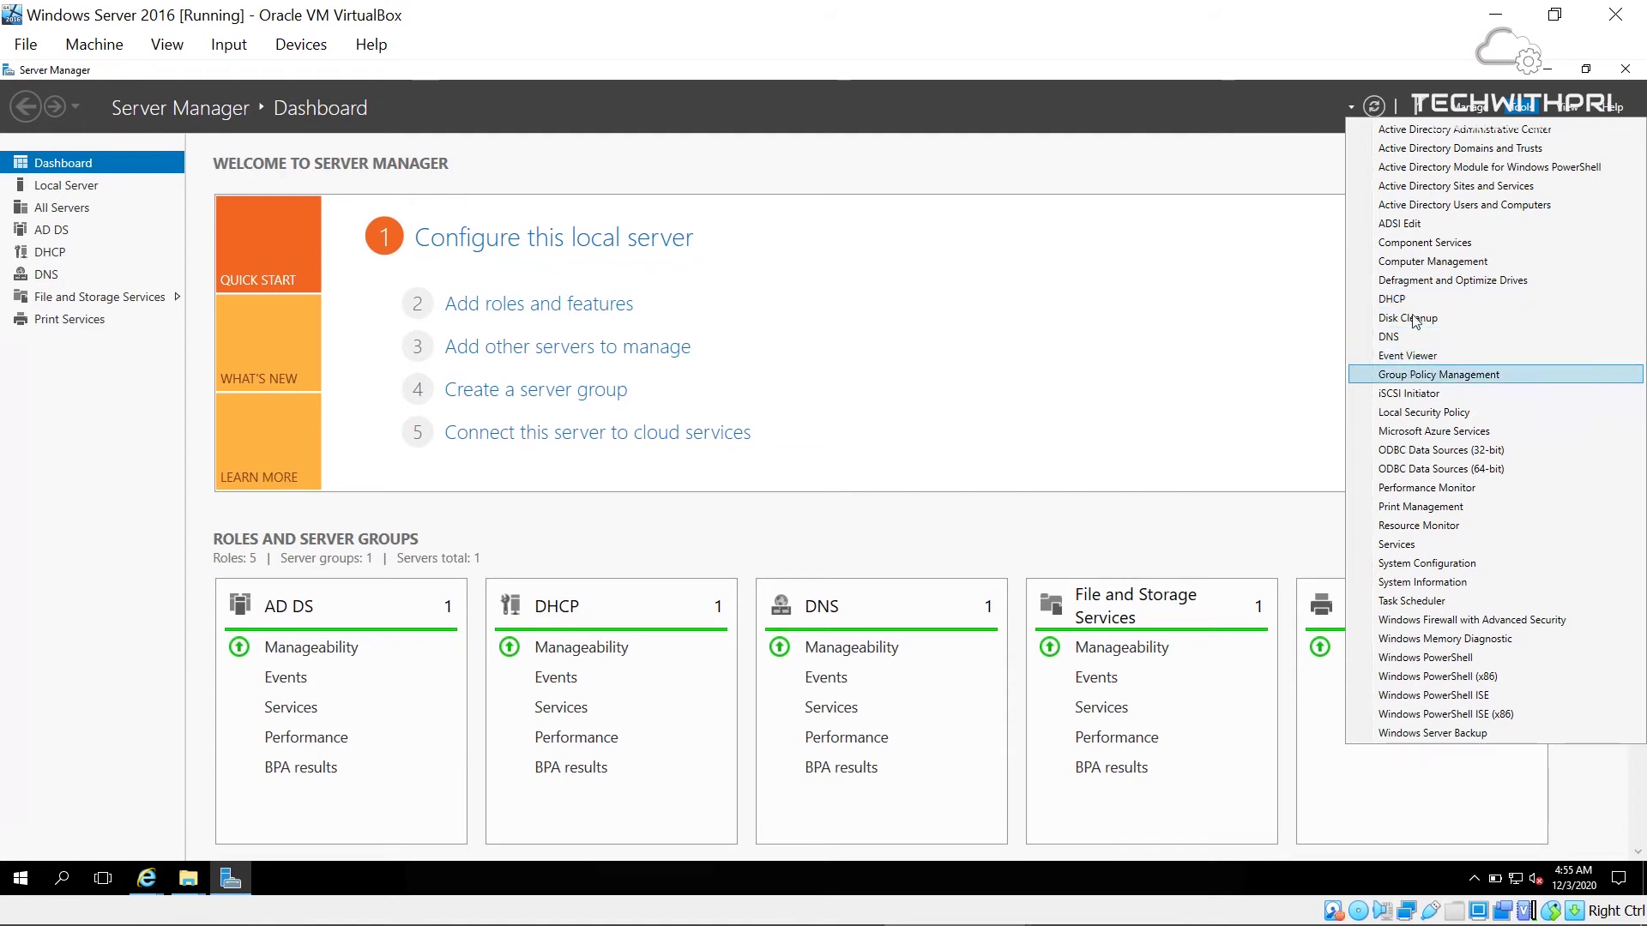
{"action": "left_click", "coordinate": [1472, 207]}
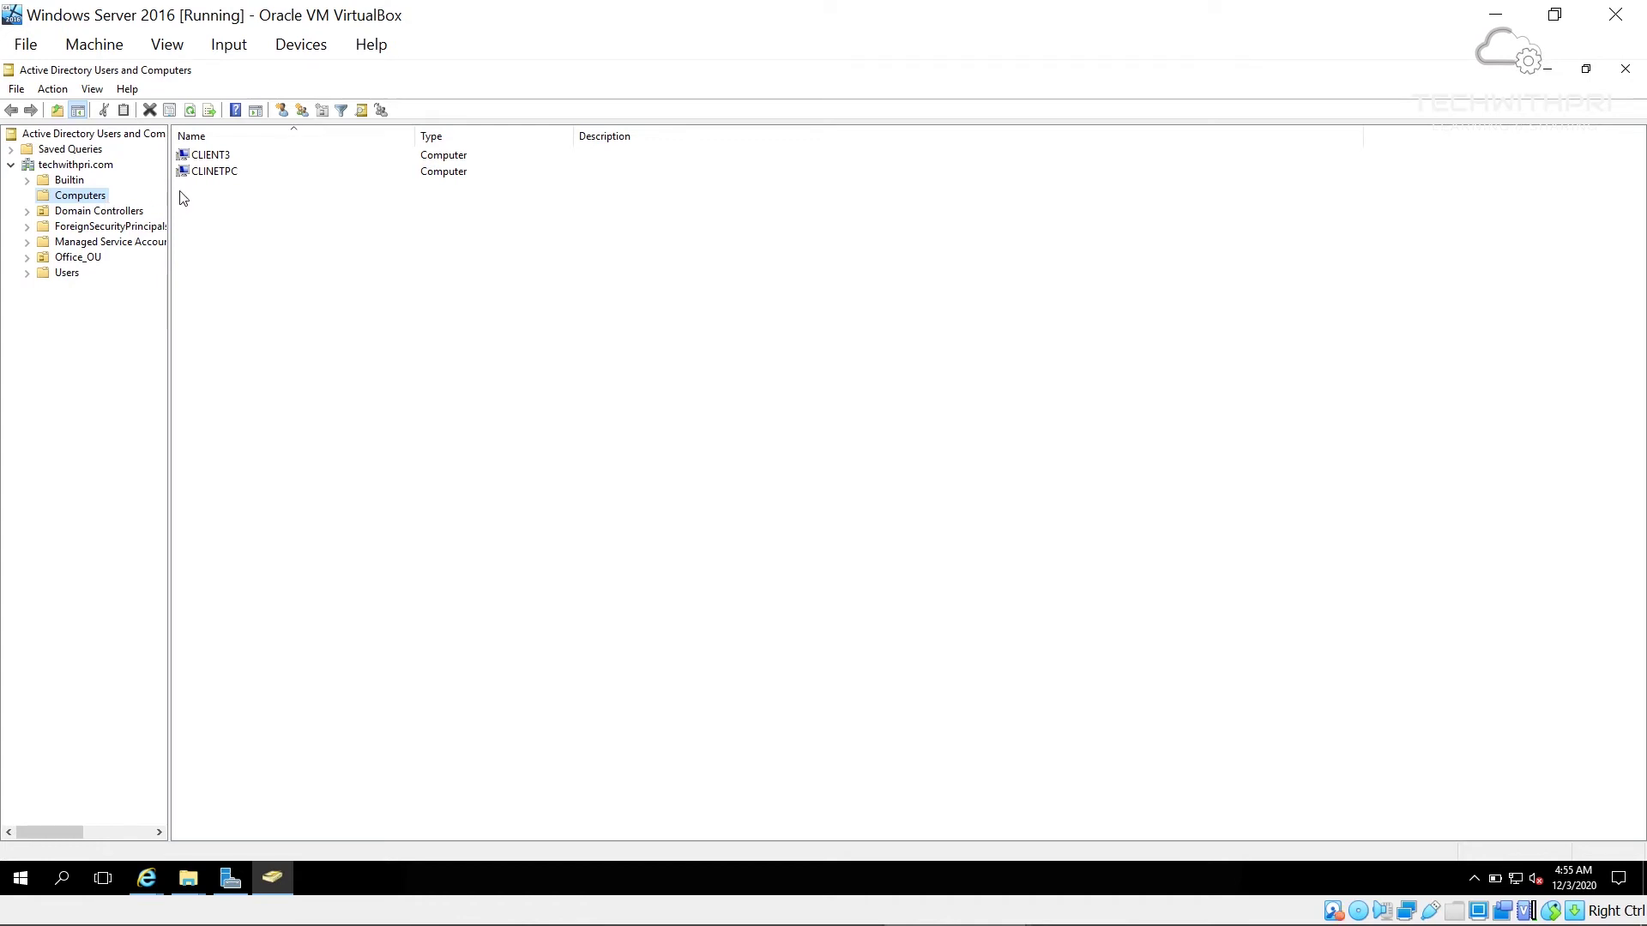
{"action": "mouse_move", "coordinate": [601, 921]}
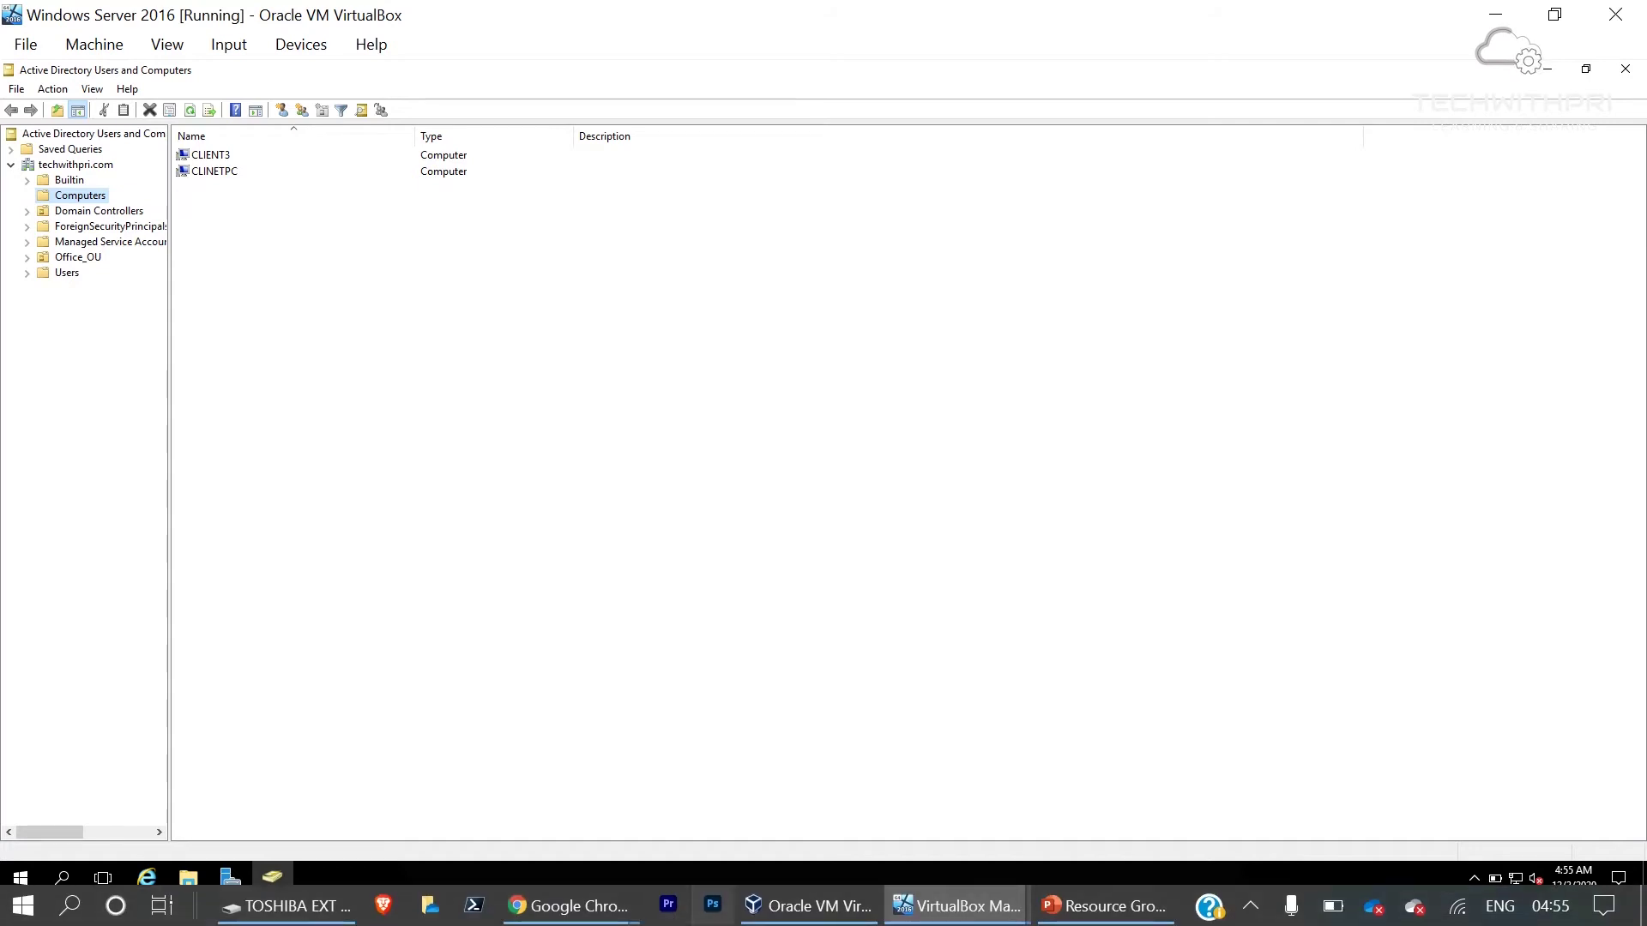
{"action": "mouse_move", "coordinate": [952, 907]}
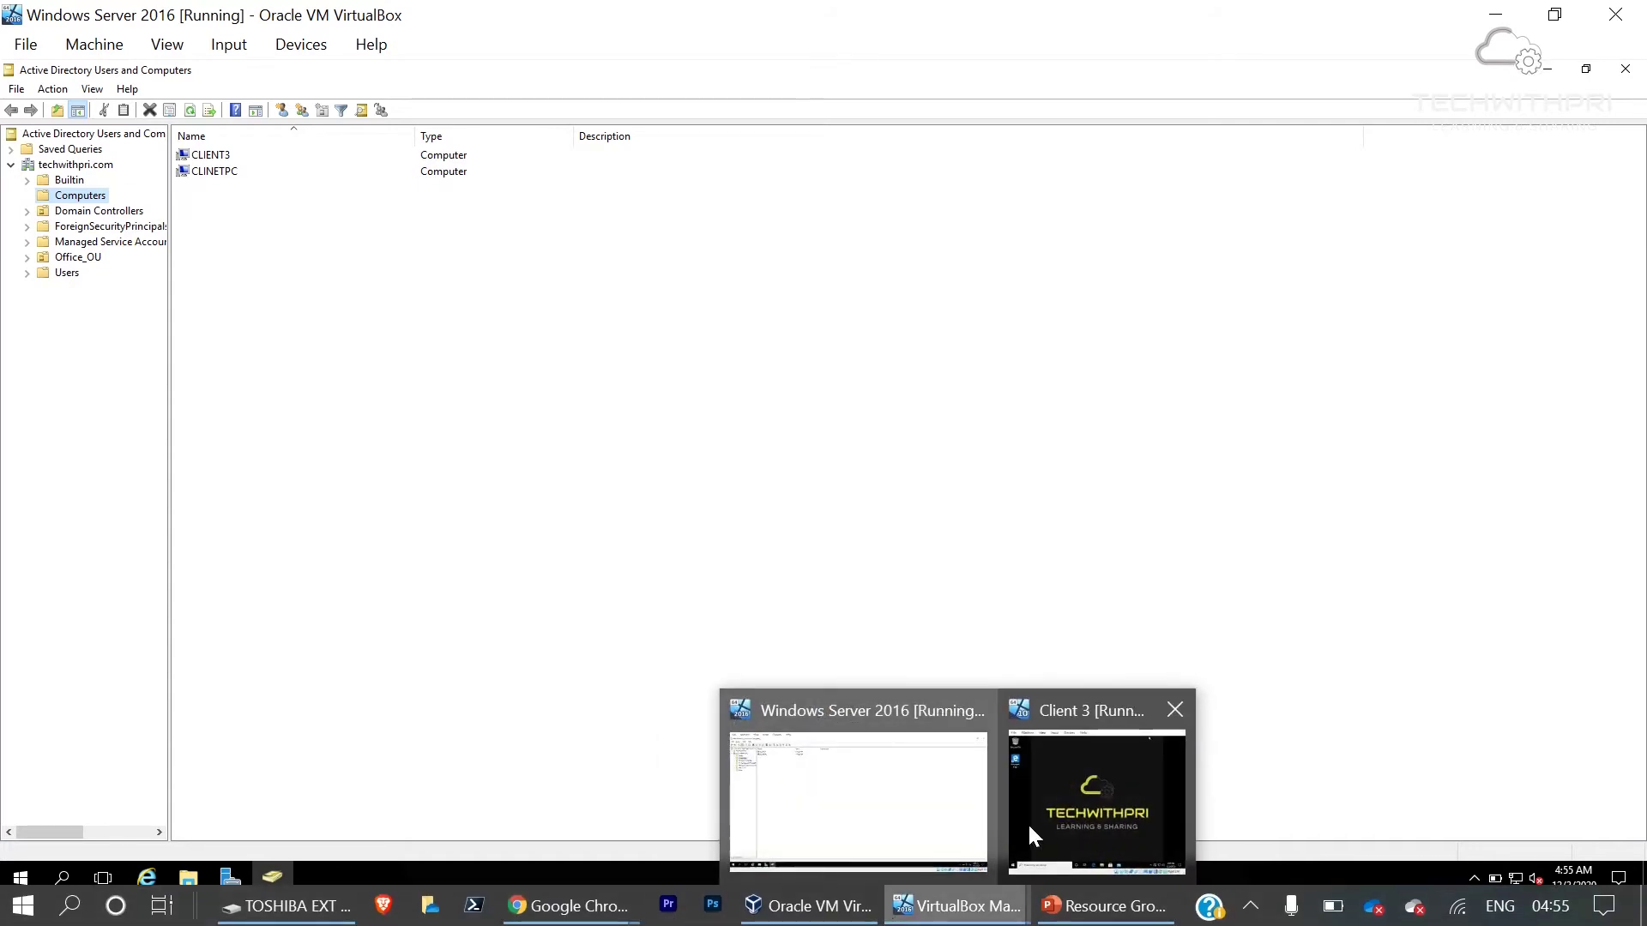
{"action": "left_click", "coordinate": [1048, 820]}
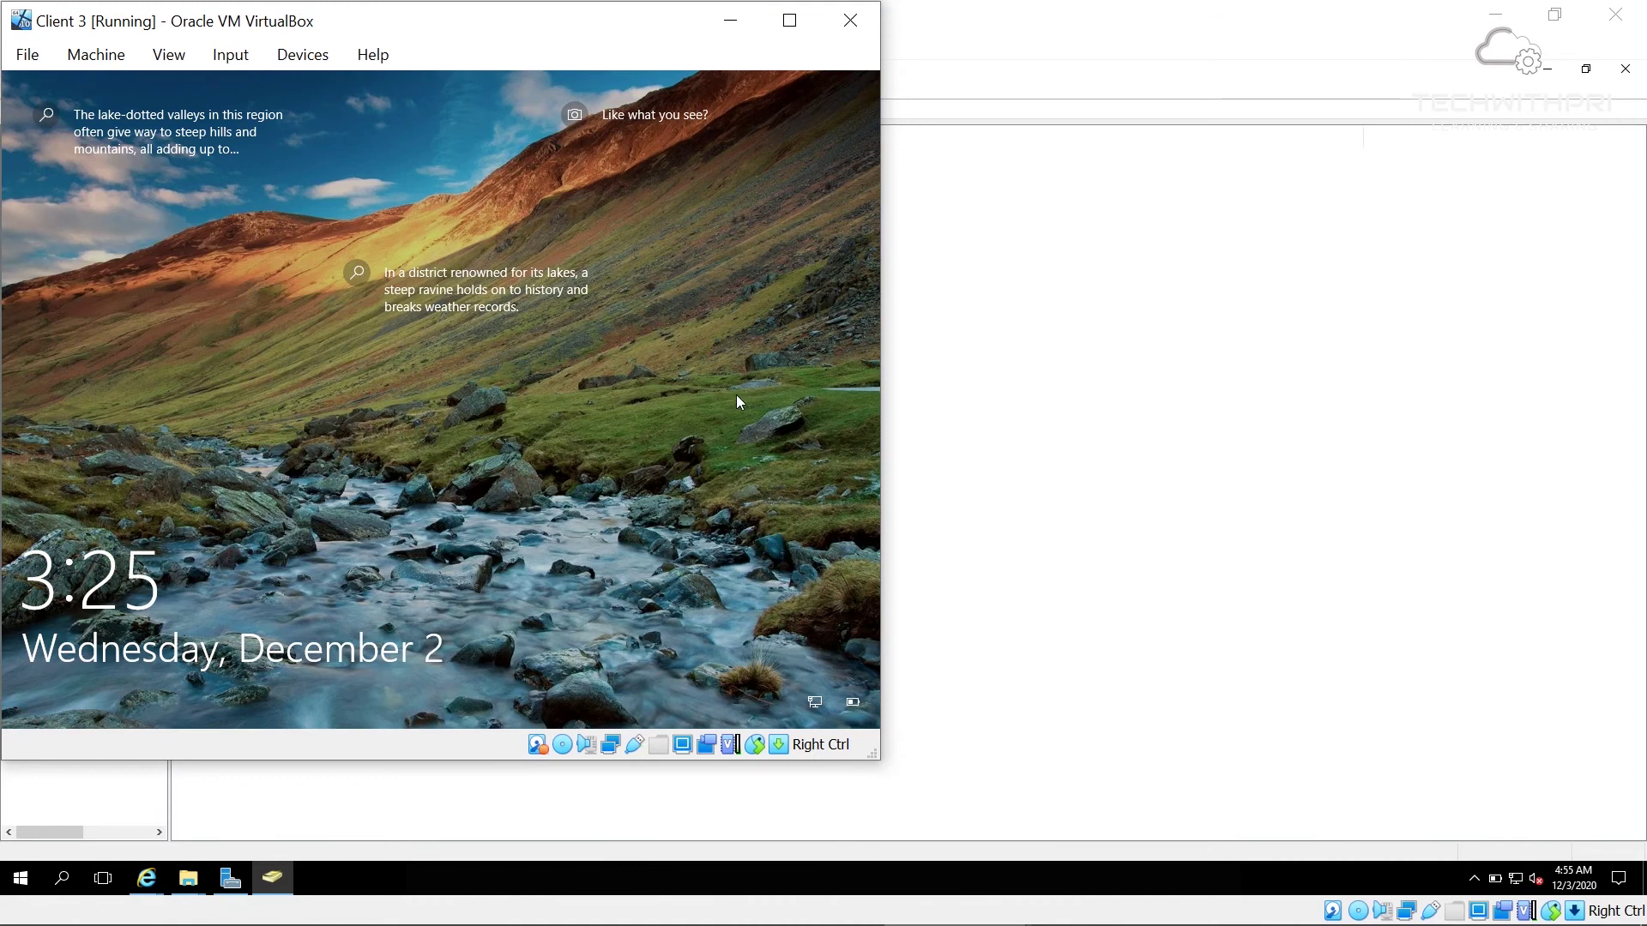
{"action": "left_click", "coordinate": [750, 28]}
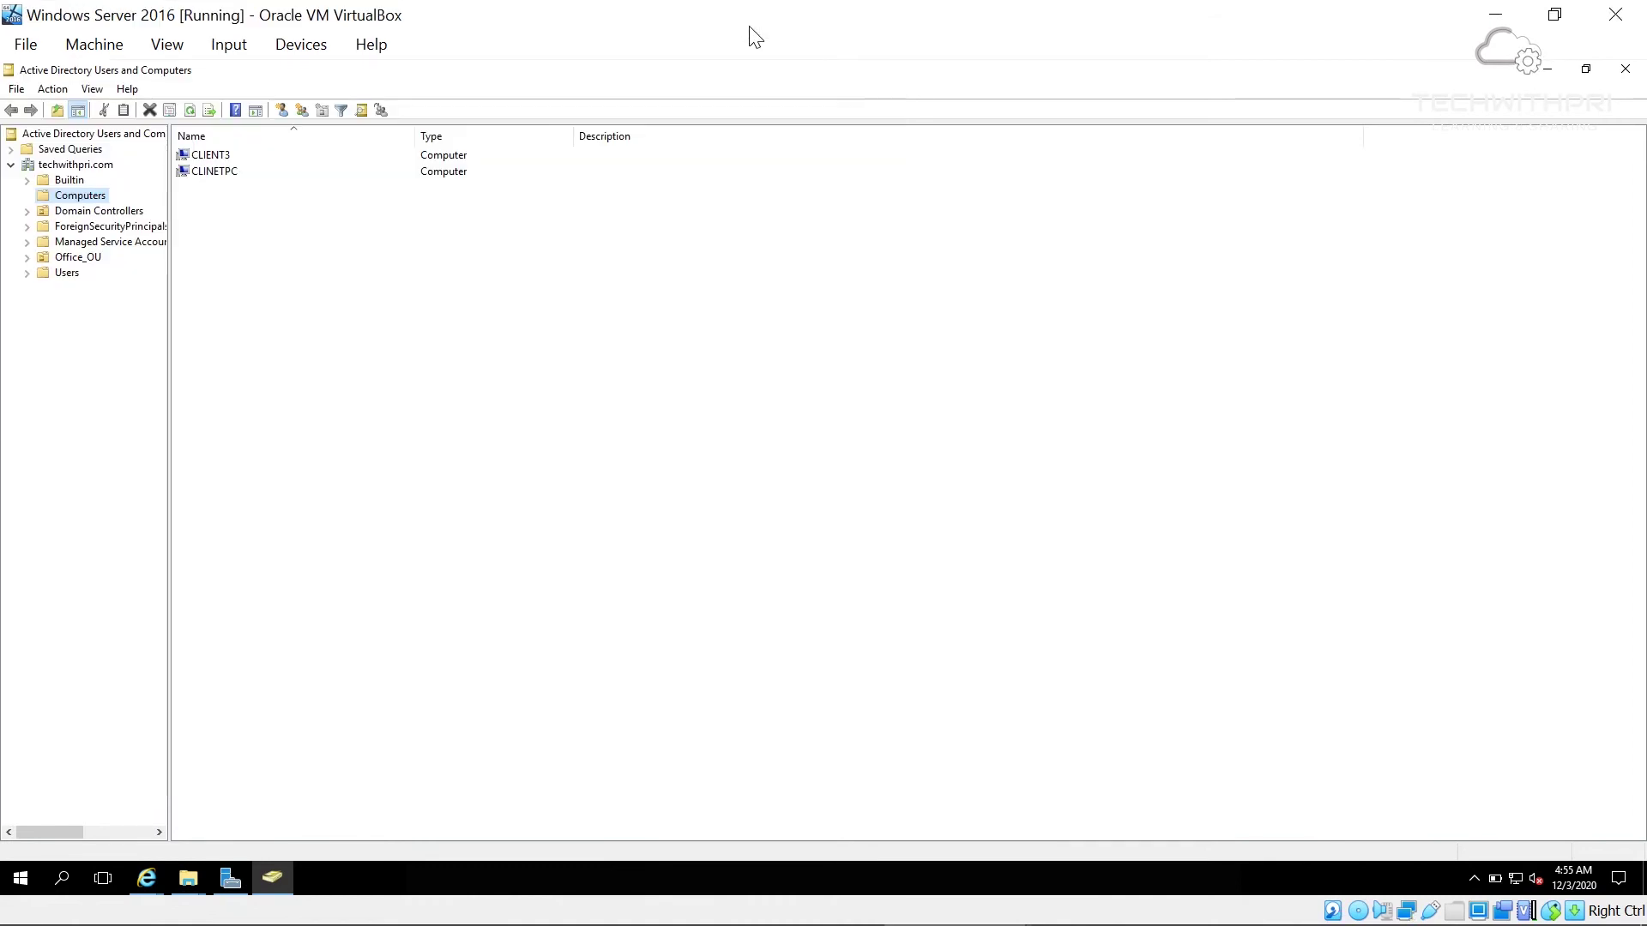
{"action": "left_click", "coordinate": [292, 159]}
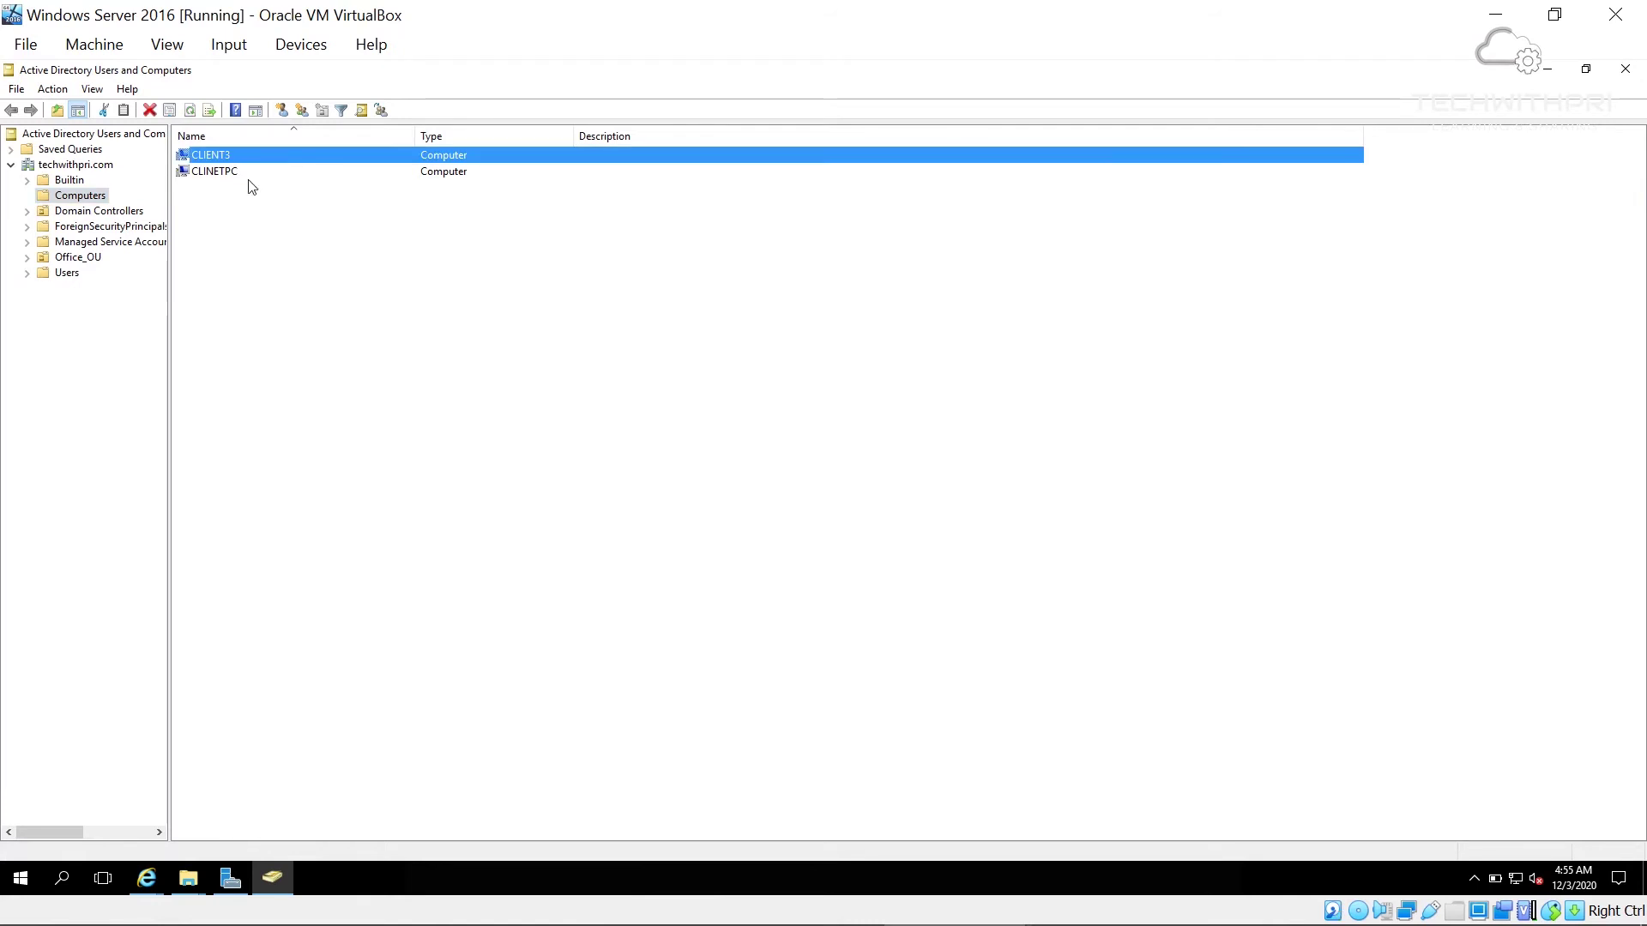
{"action": "left_click", "coordinate": [182, 263]}
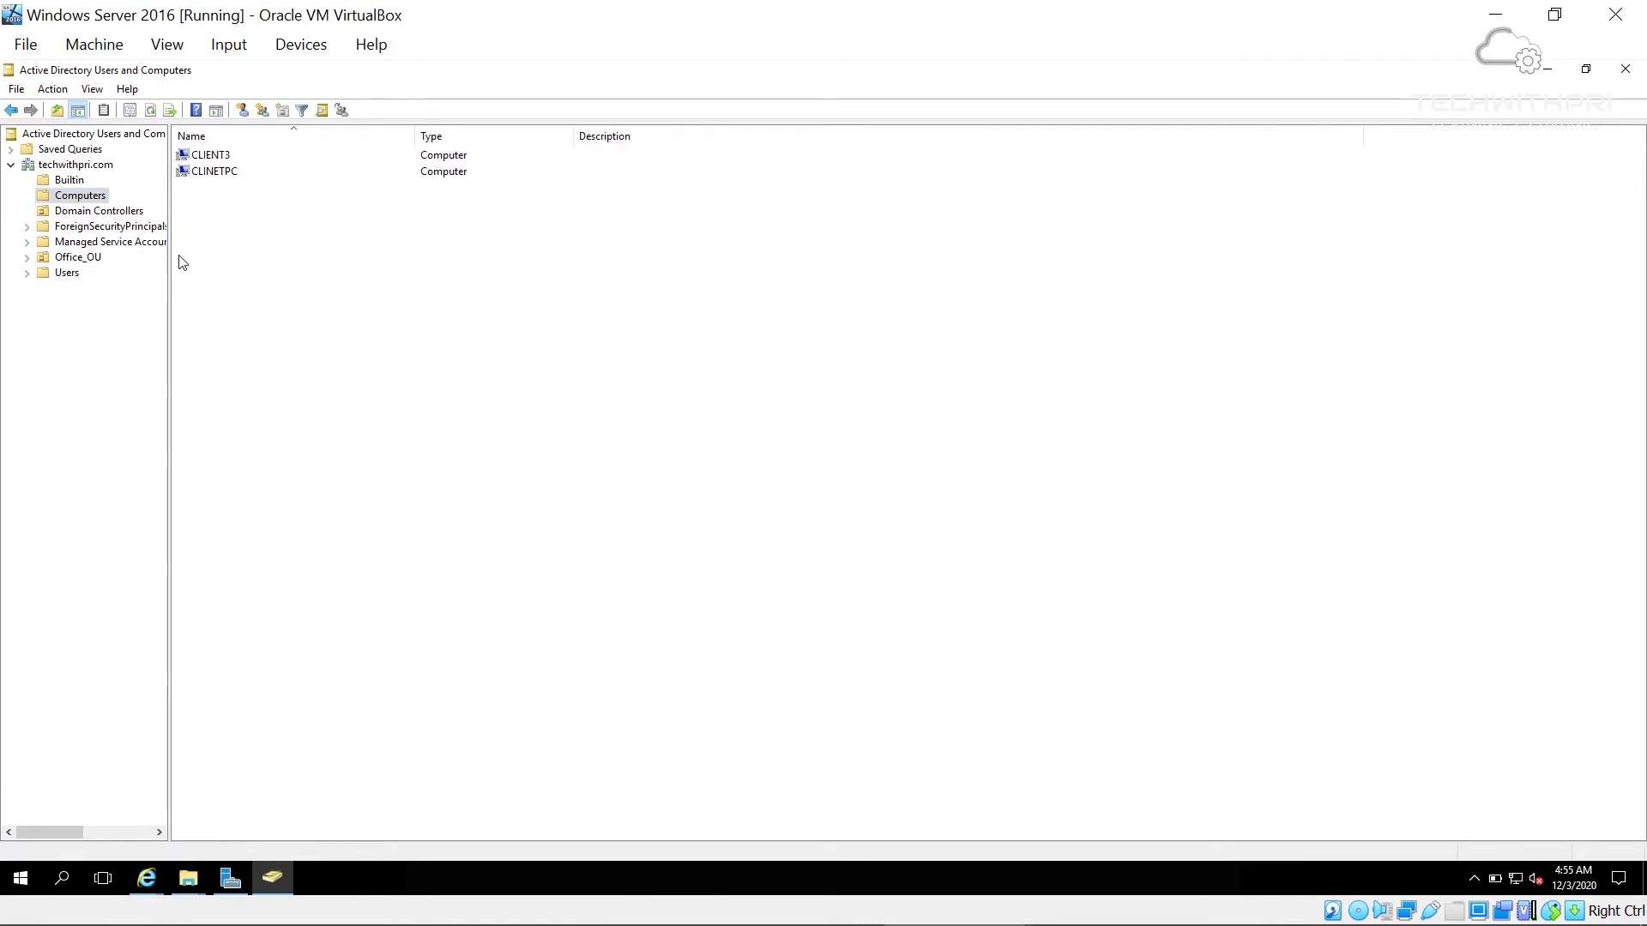
{"action": "left_click", "coordinate": [109, 173]}
Step: Add an empty organizational unit named SoftwareDeployement under the techwithpri.com domain
{"action": "right_click", "coordinate": [108, 173]}
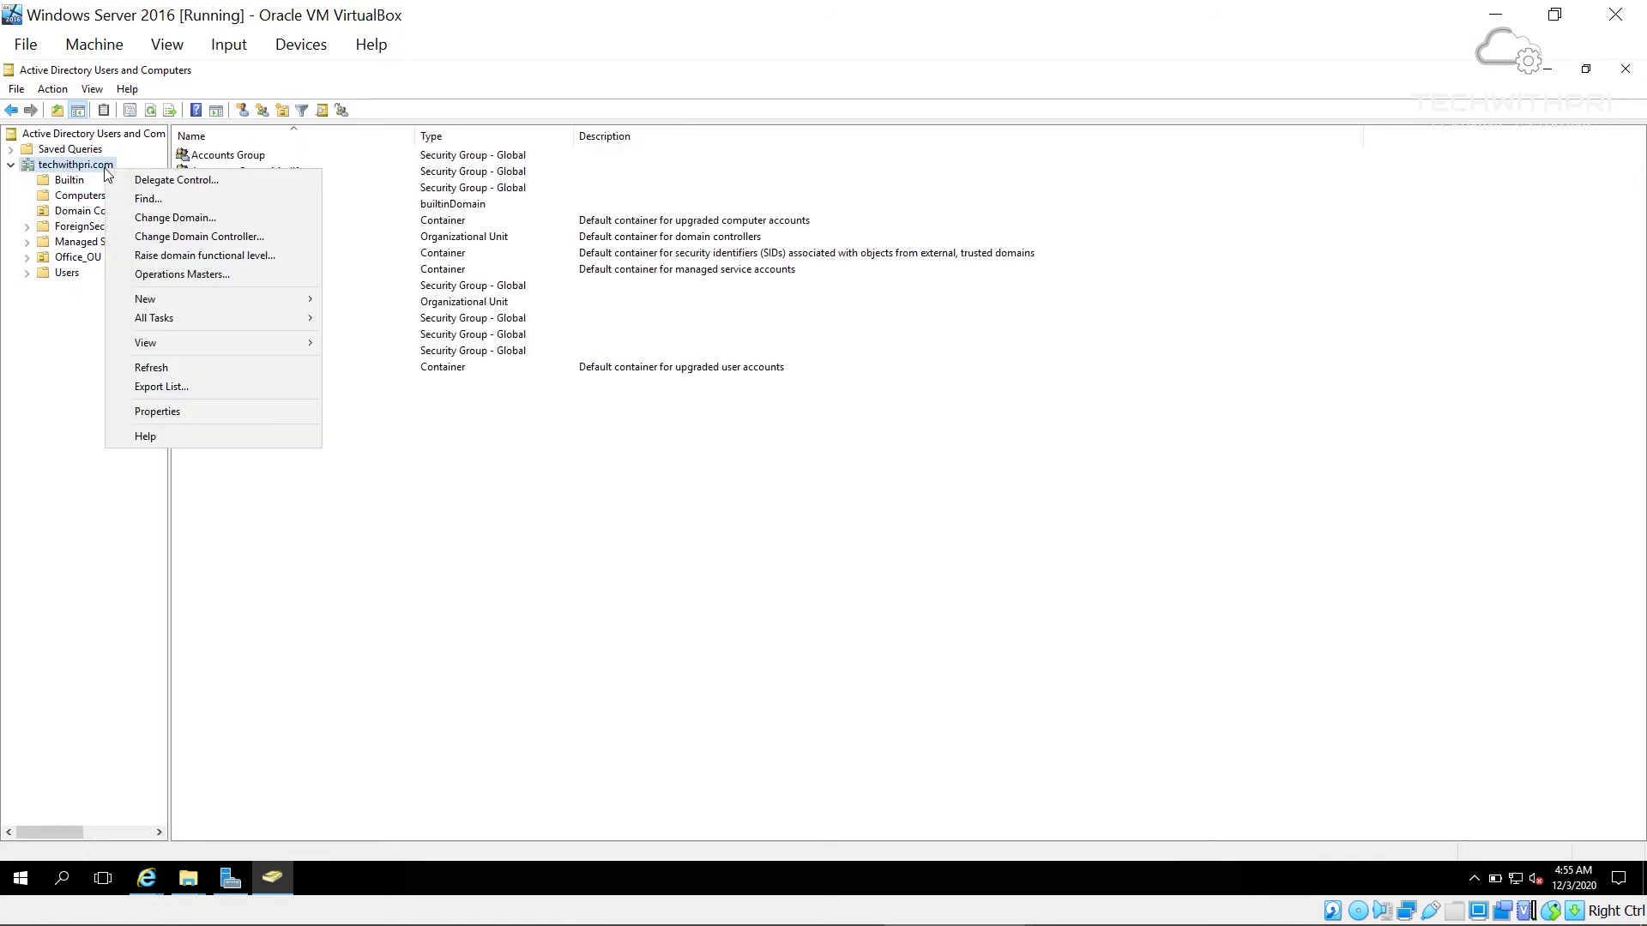
{"action": "mouse_move", "coordinate": [294, 316]}
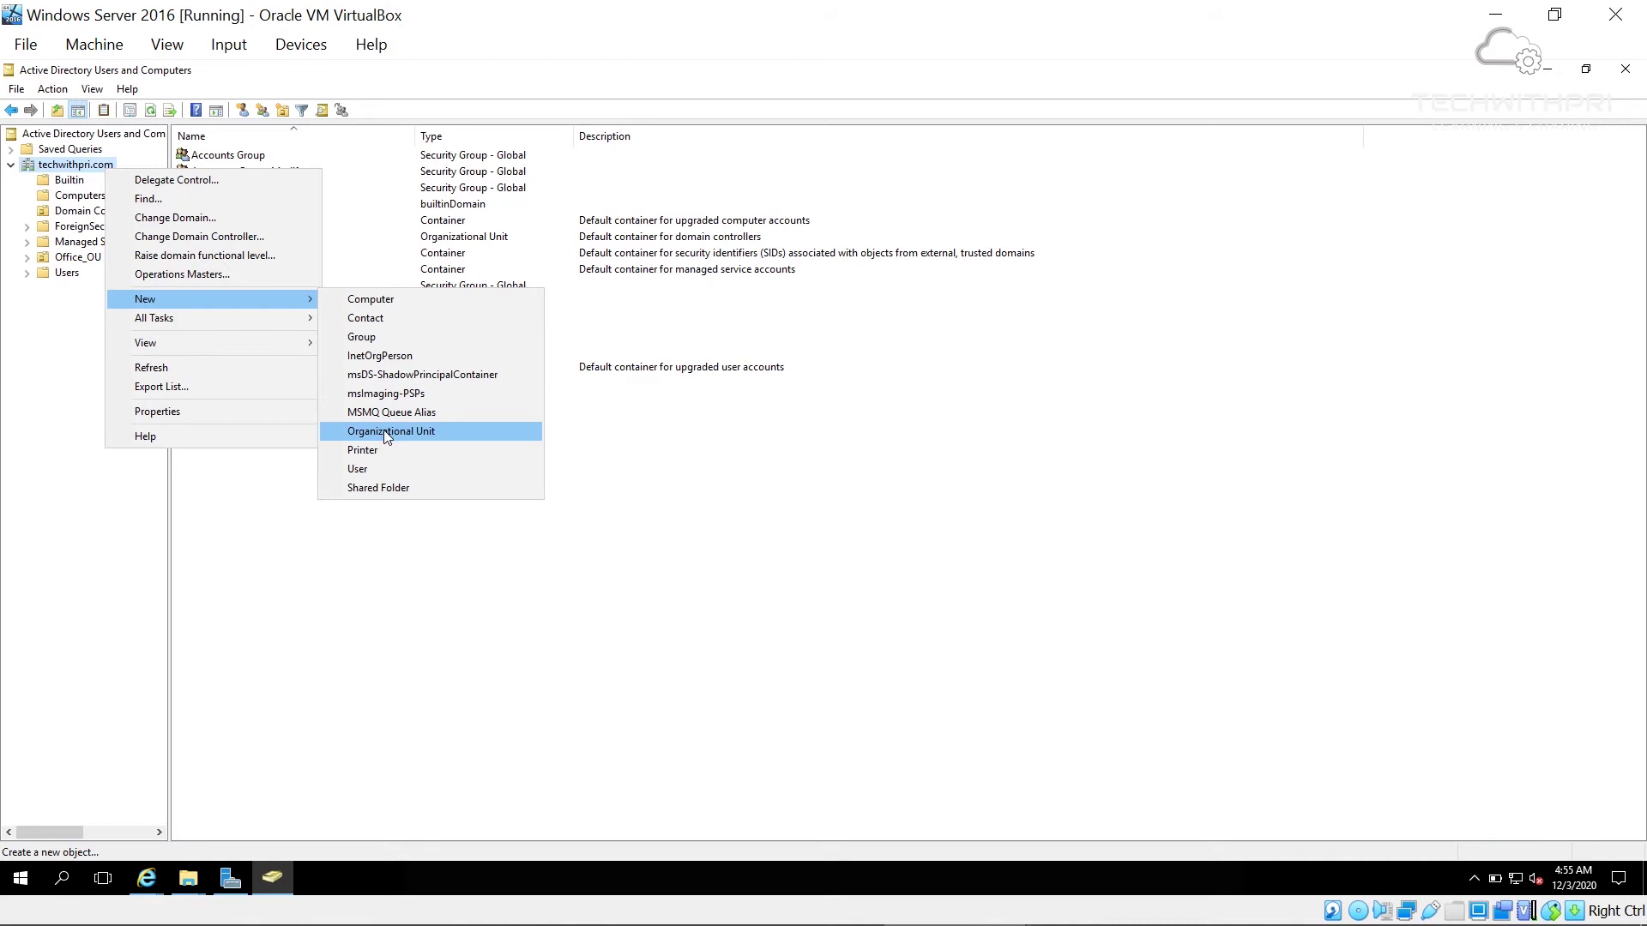
{"action": "left_click", "coordinate": [386, 433]}
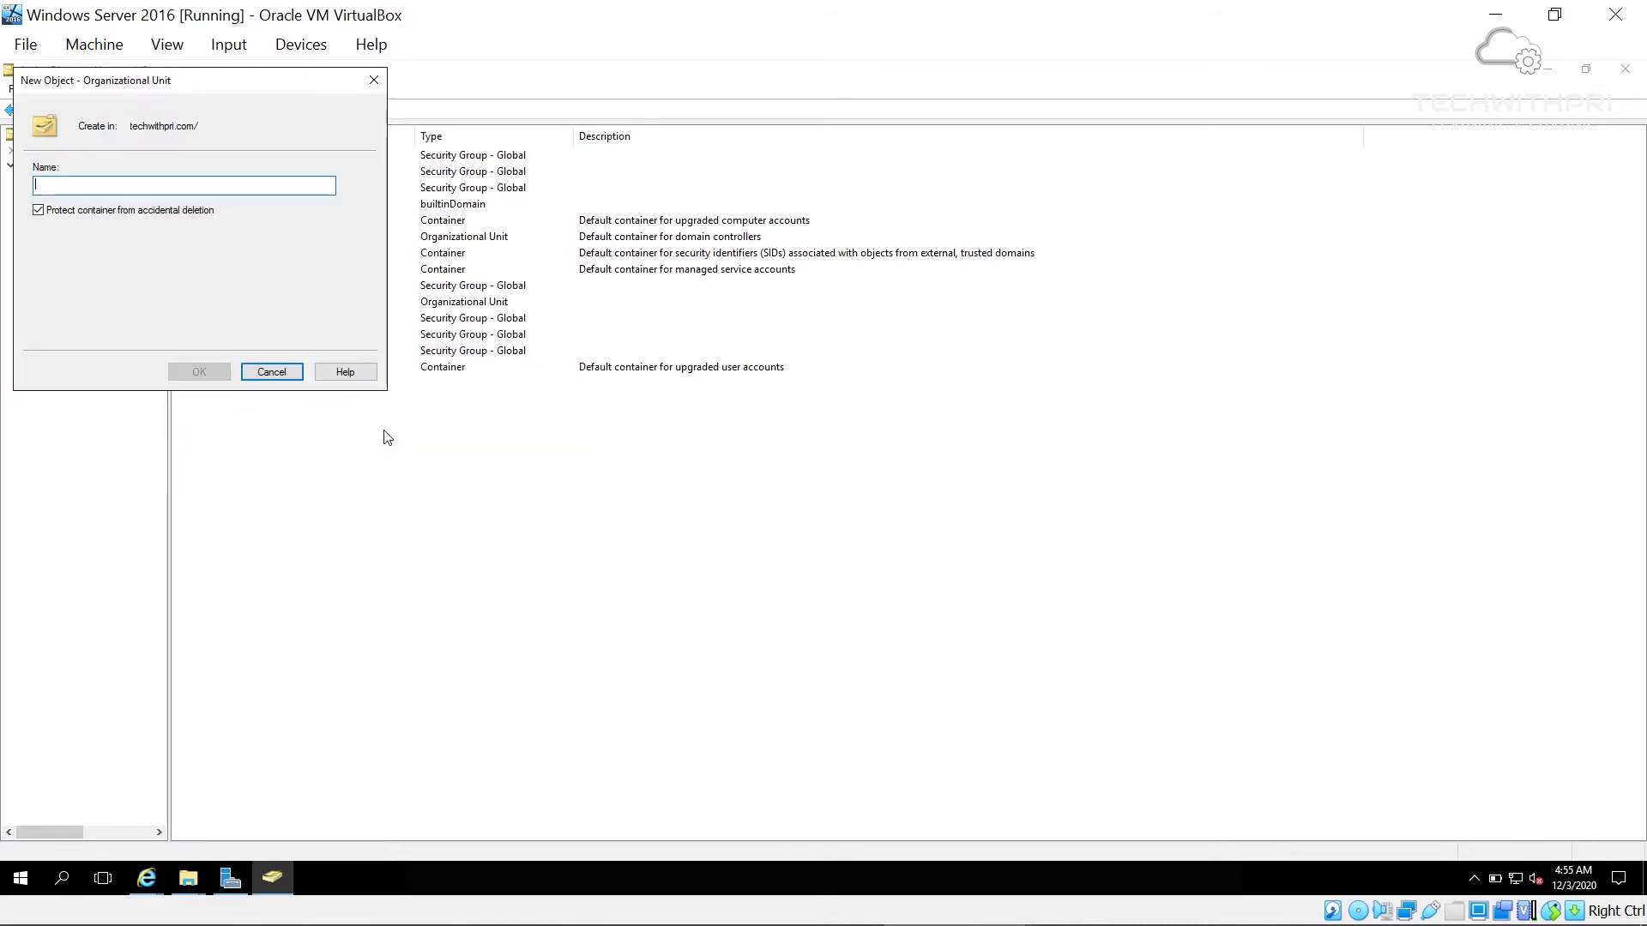
{"action": "type", "text": "Software"}
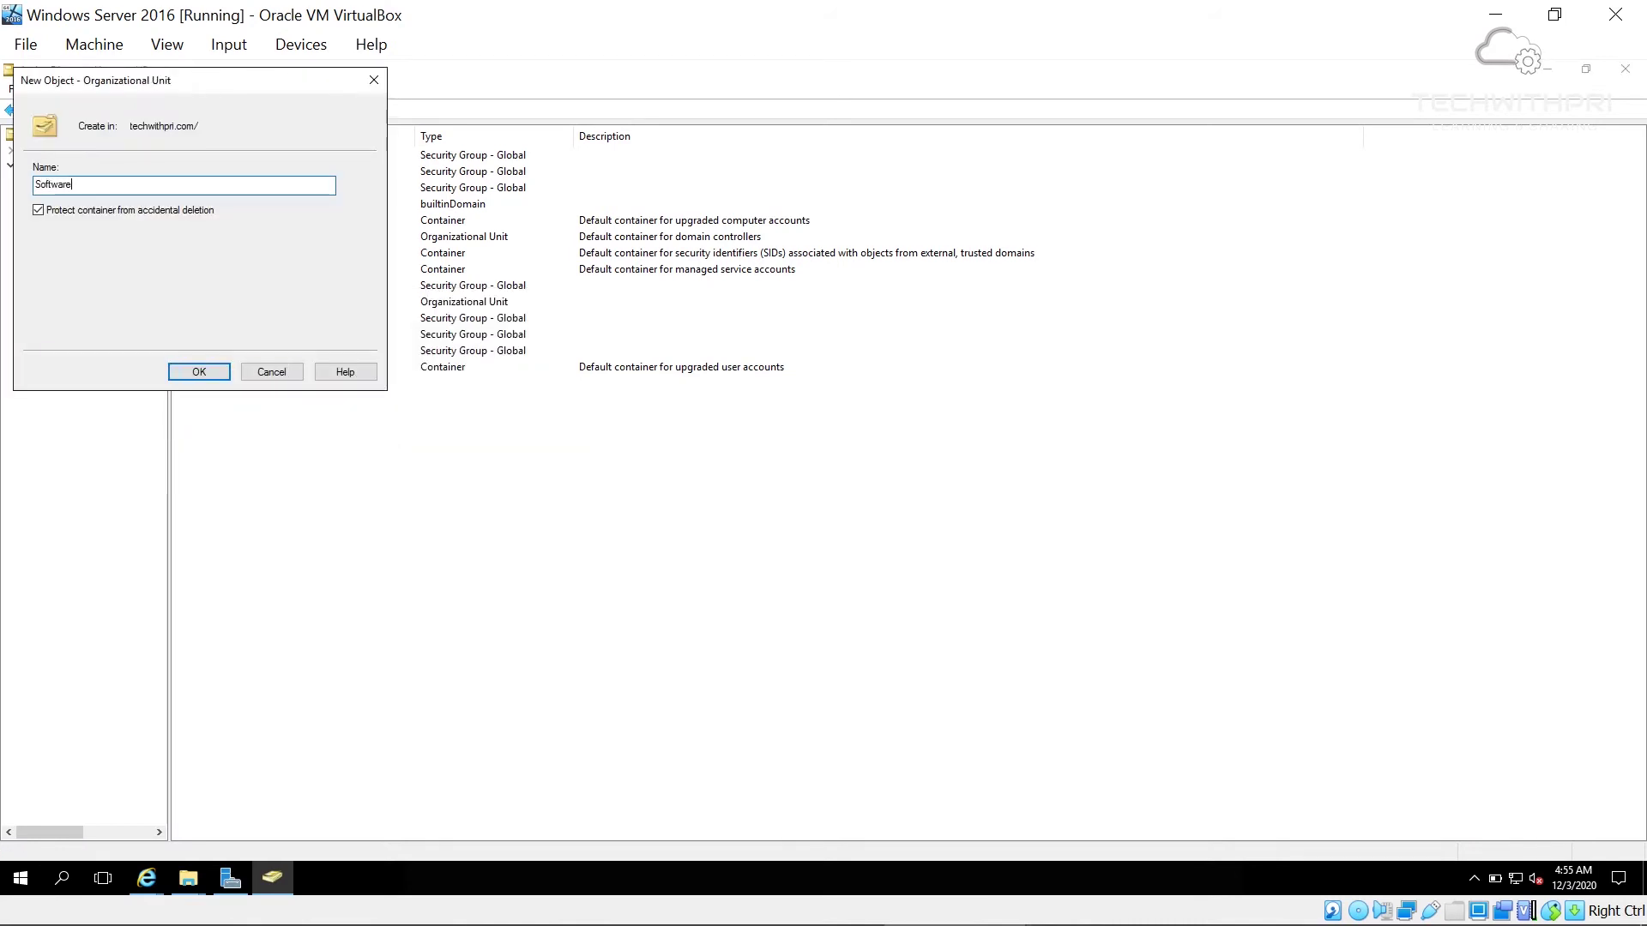
{"action": "type", "text": "Deployement"}
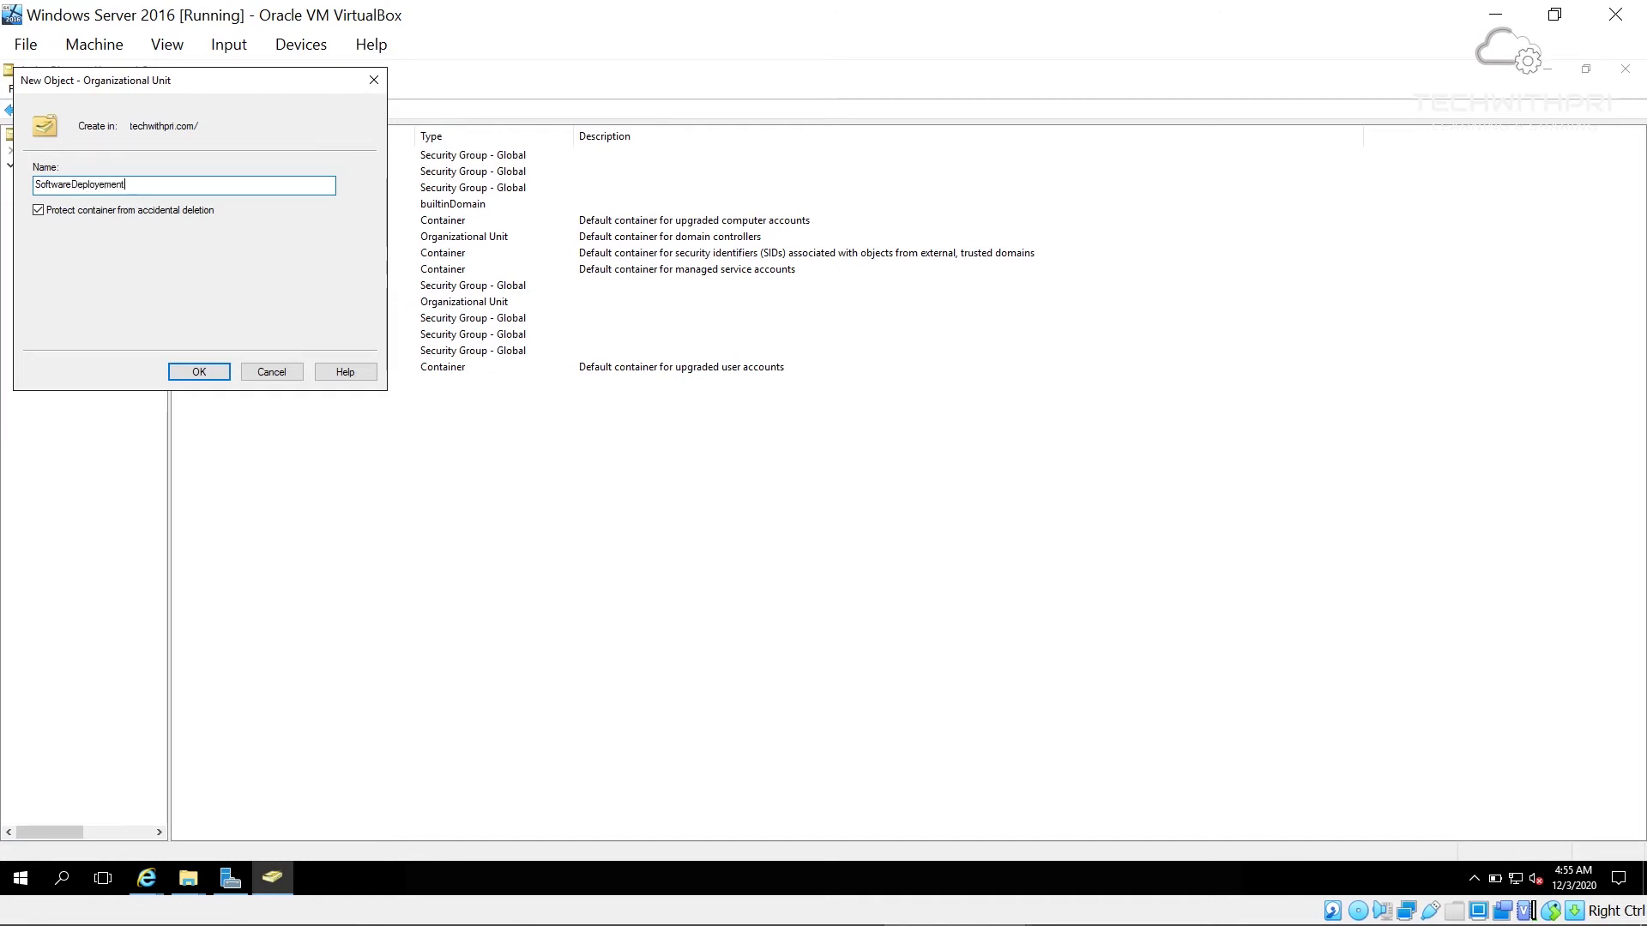
{"action": "left_click", "coordinate": [174, 374]}
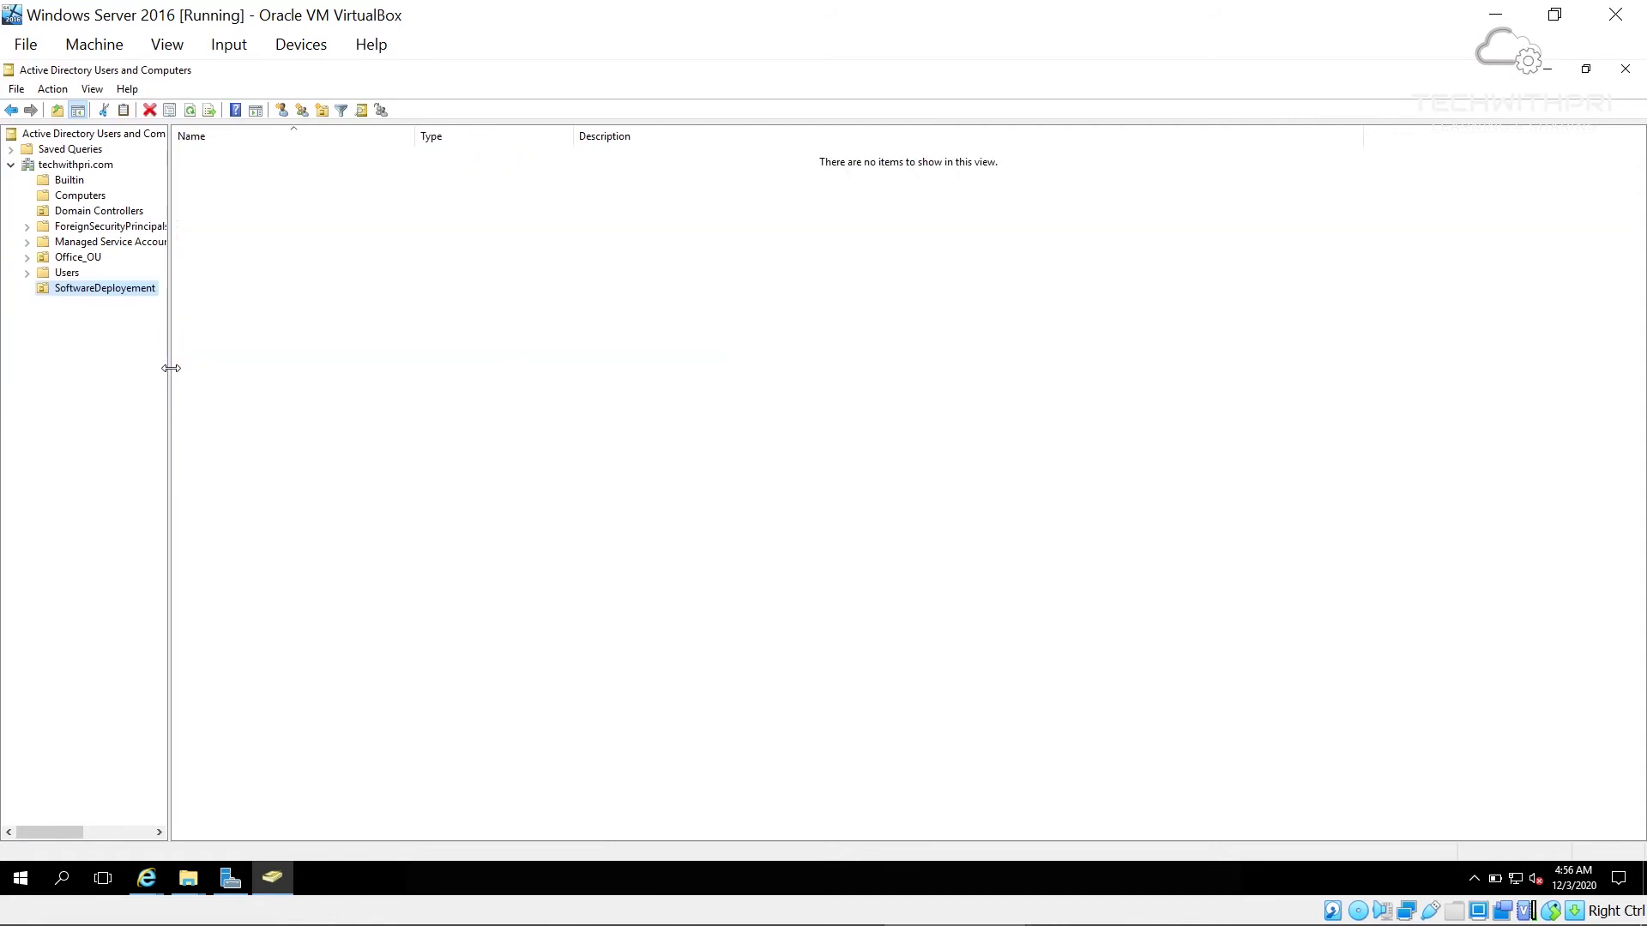
Step: Move CLIENT3 from the Computers container into SoftwareDeployement and confirm it appears in that OU
{"action": "left_click", "coordinate": [89, 196]}
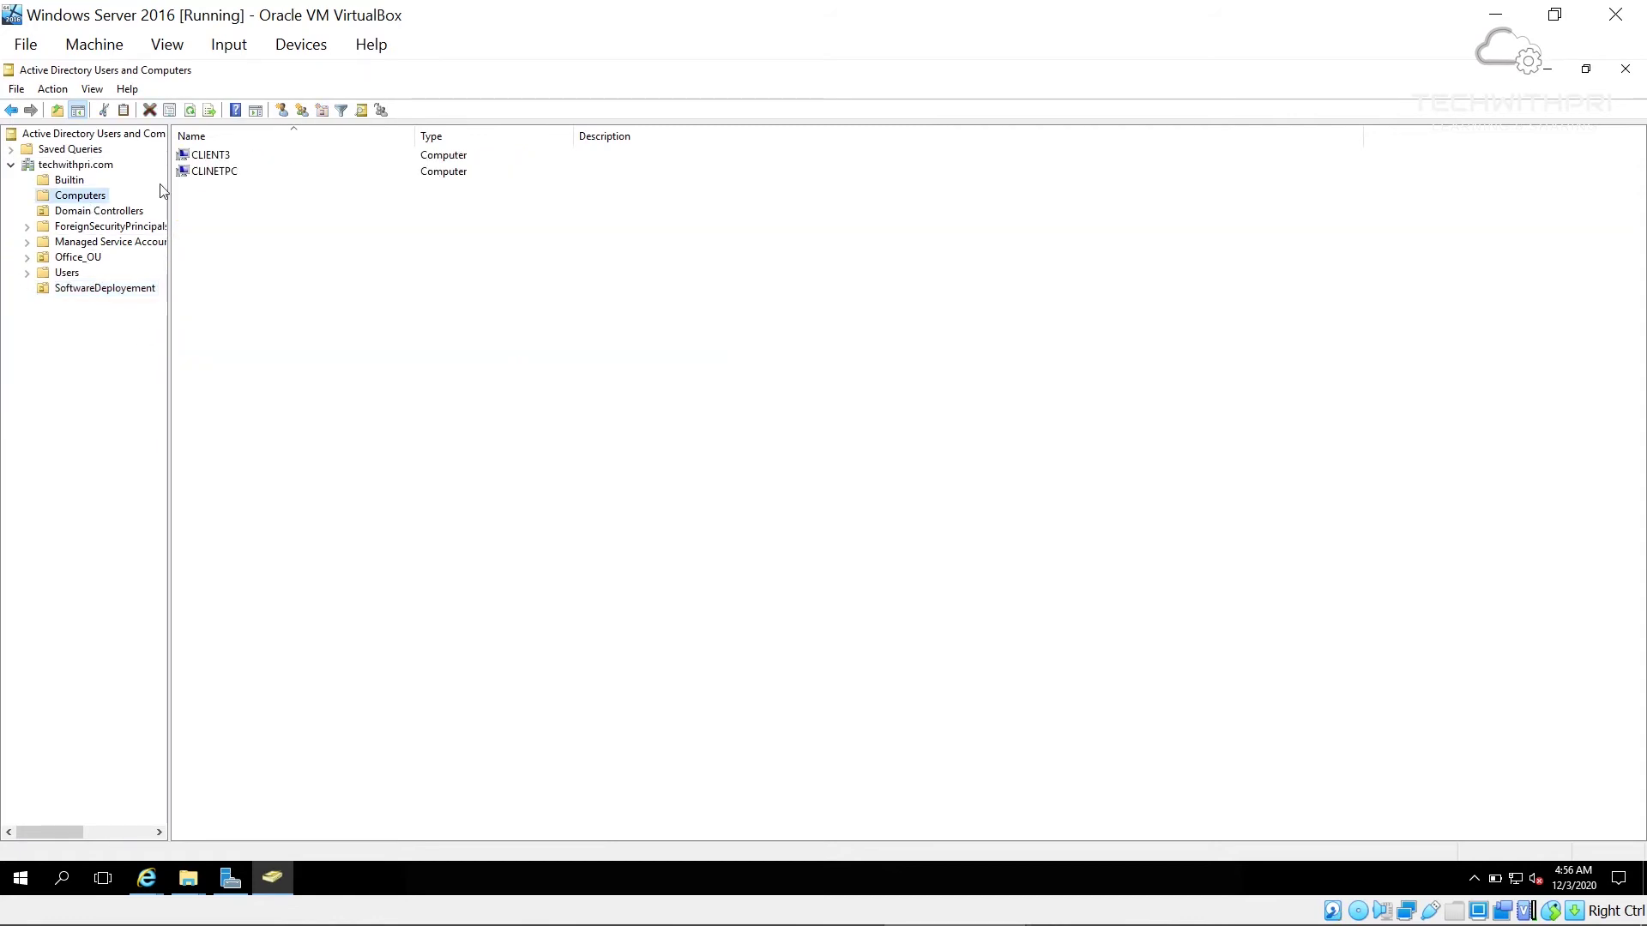
{"action": "left_click", "coordinate": [220, 159]}
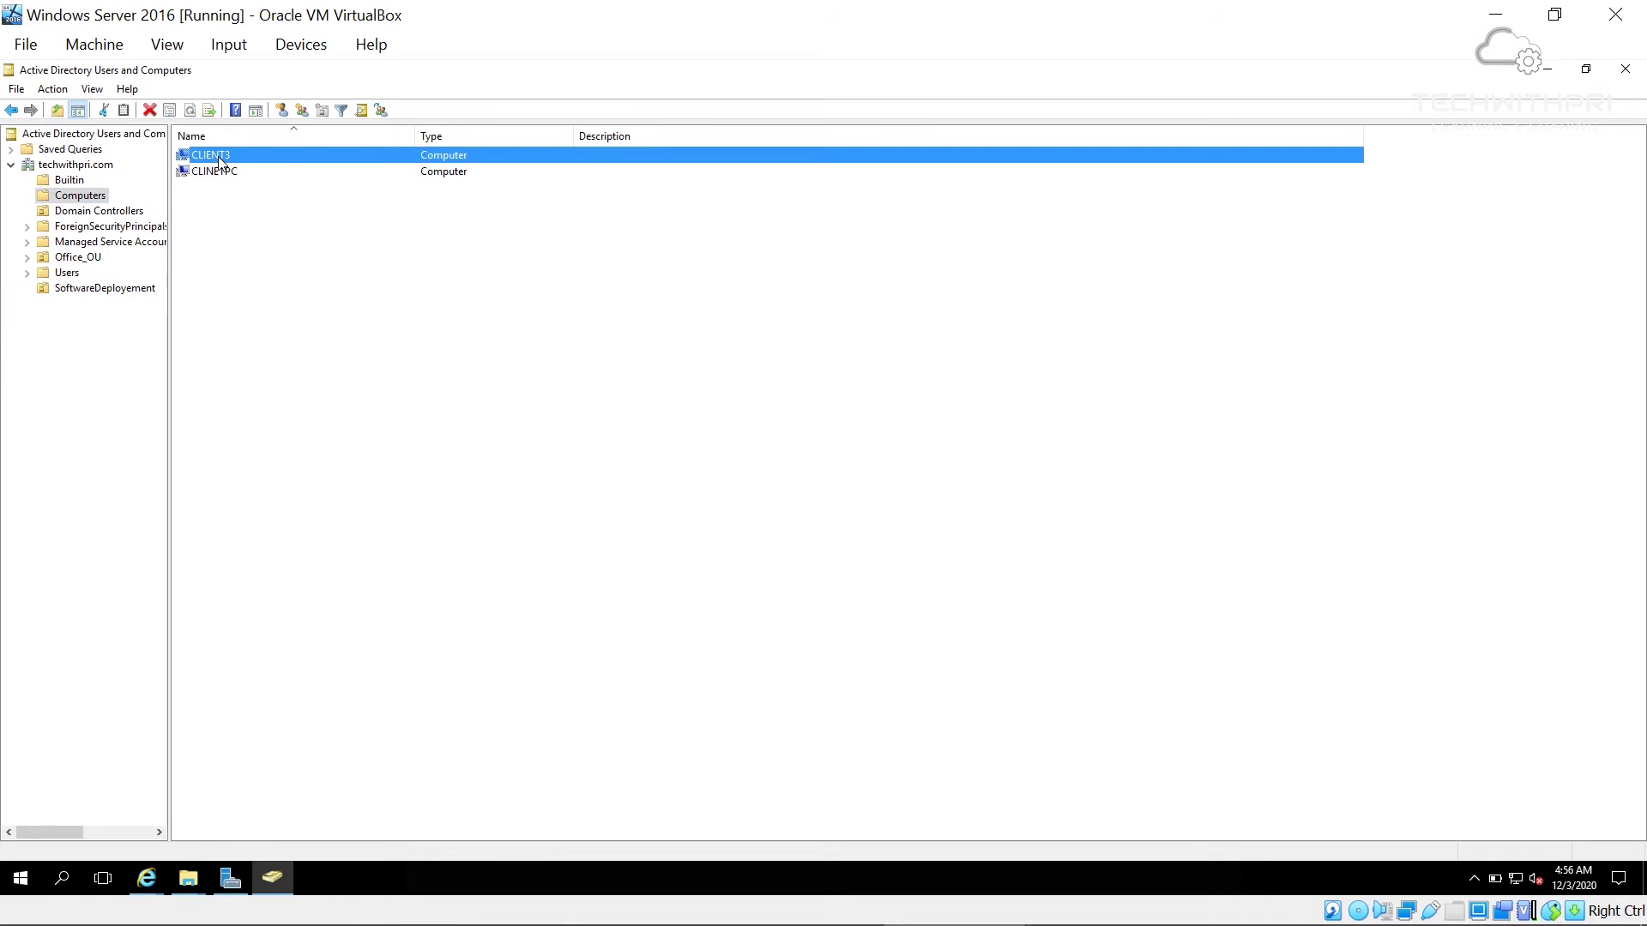
{"action": "right_click", "coordinate": [221, 161]}
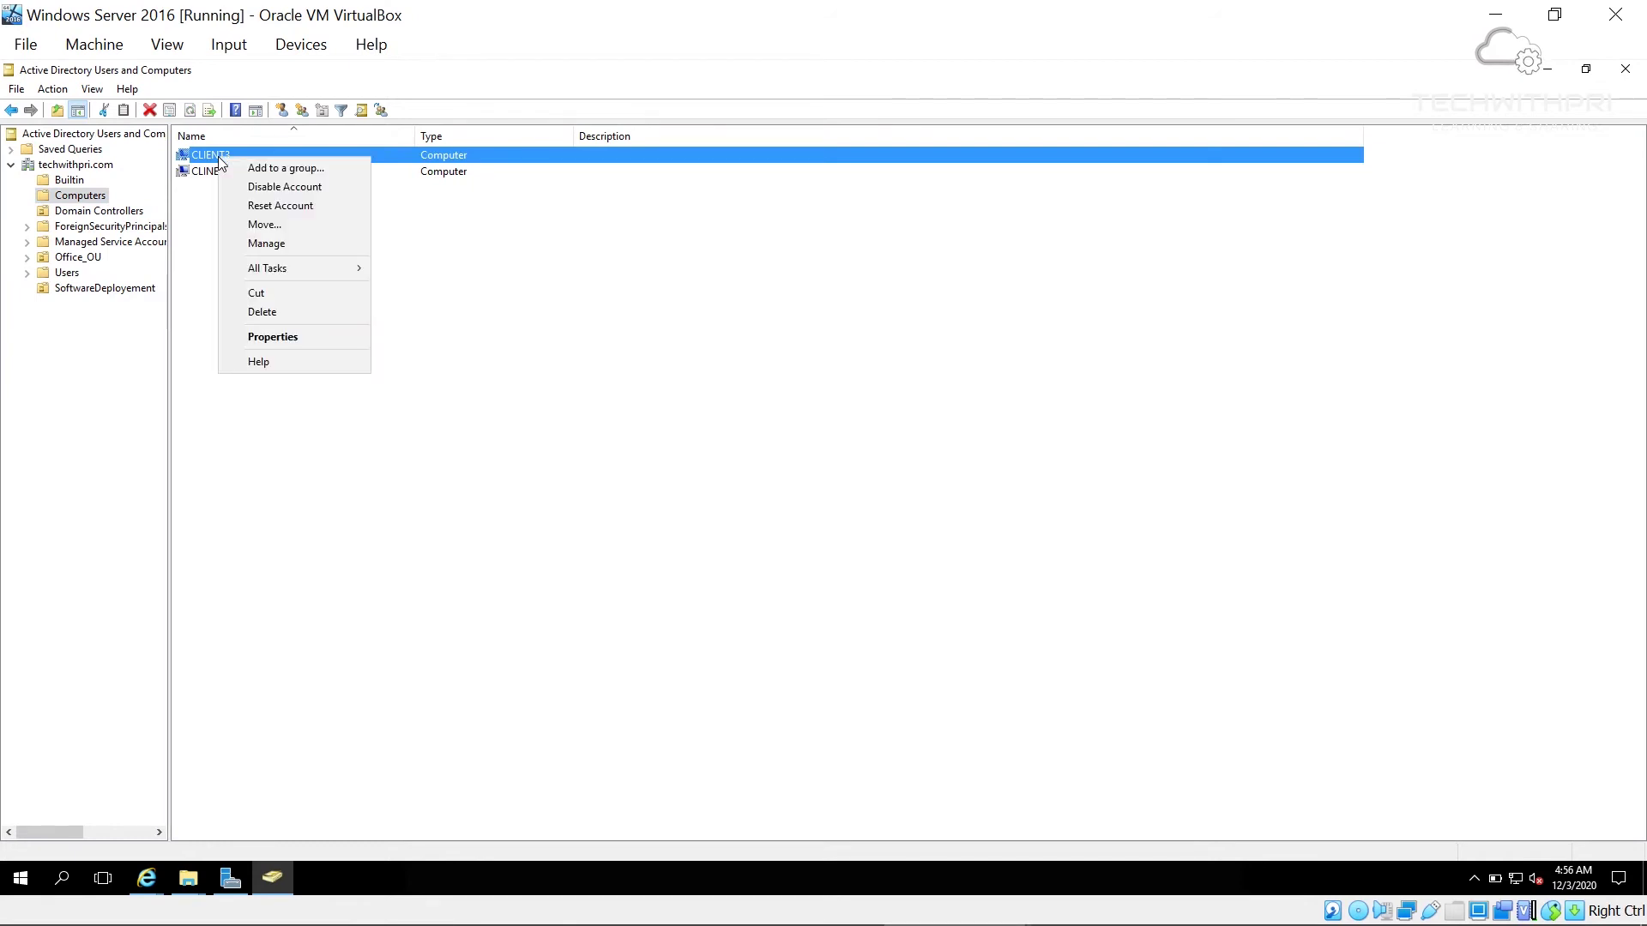
{"action": "left_click", "coordinate": [282, 227]}
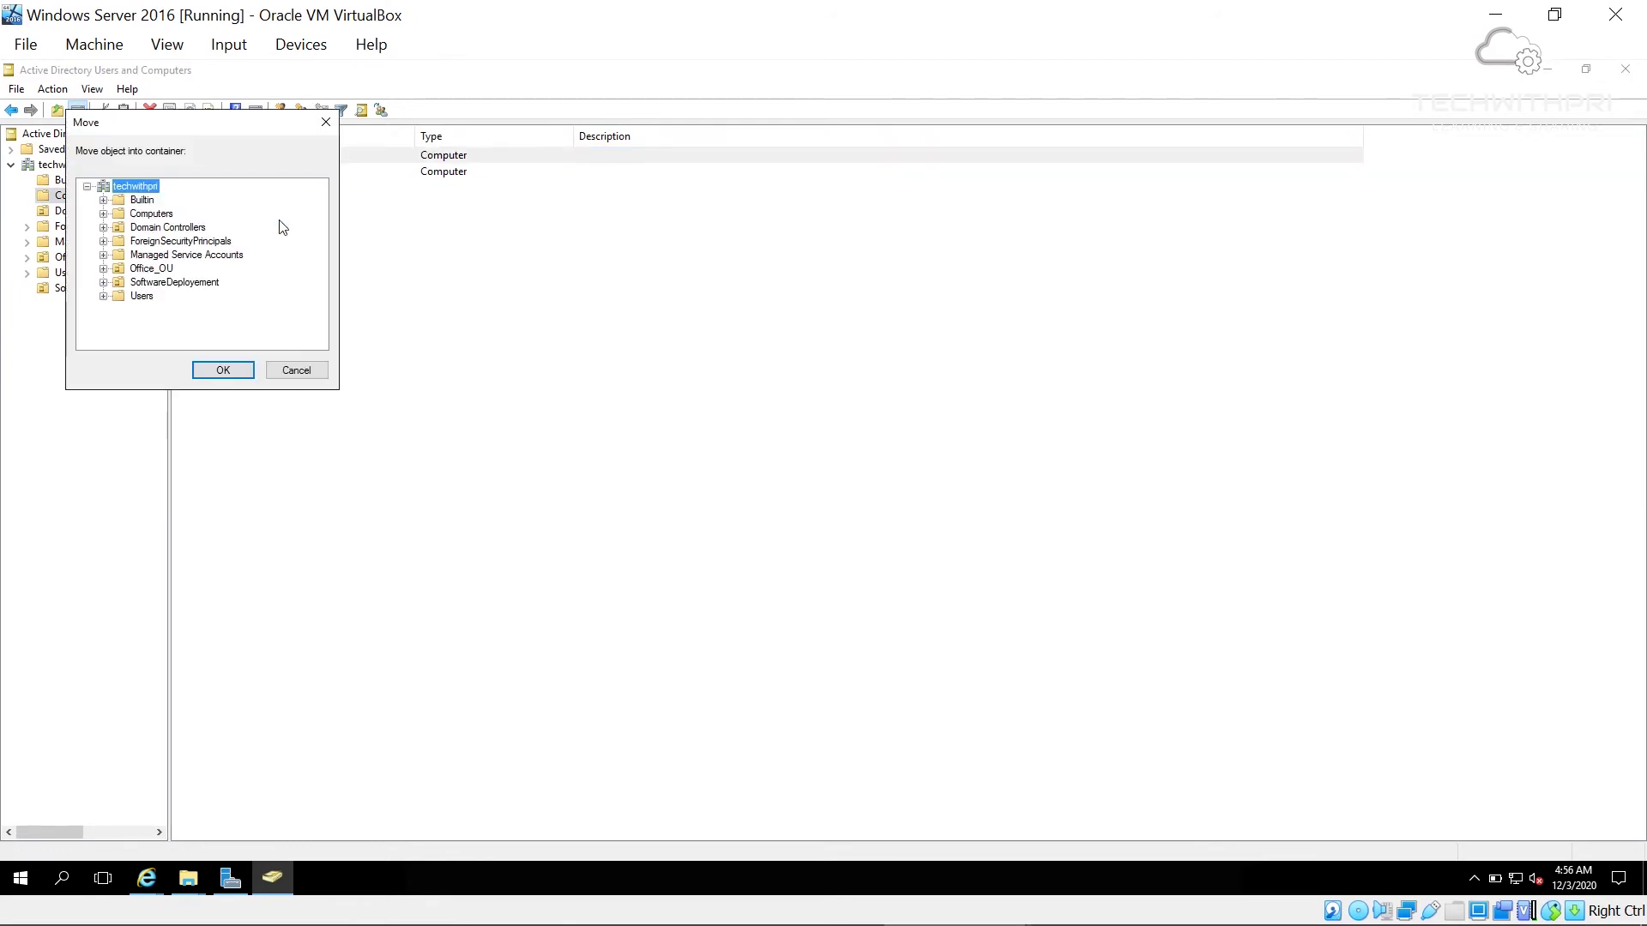
{"action": "left_click", "coordinate": [180, 281]}
{"action": "left_click", "coordinate": [183, 257]}
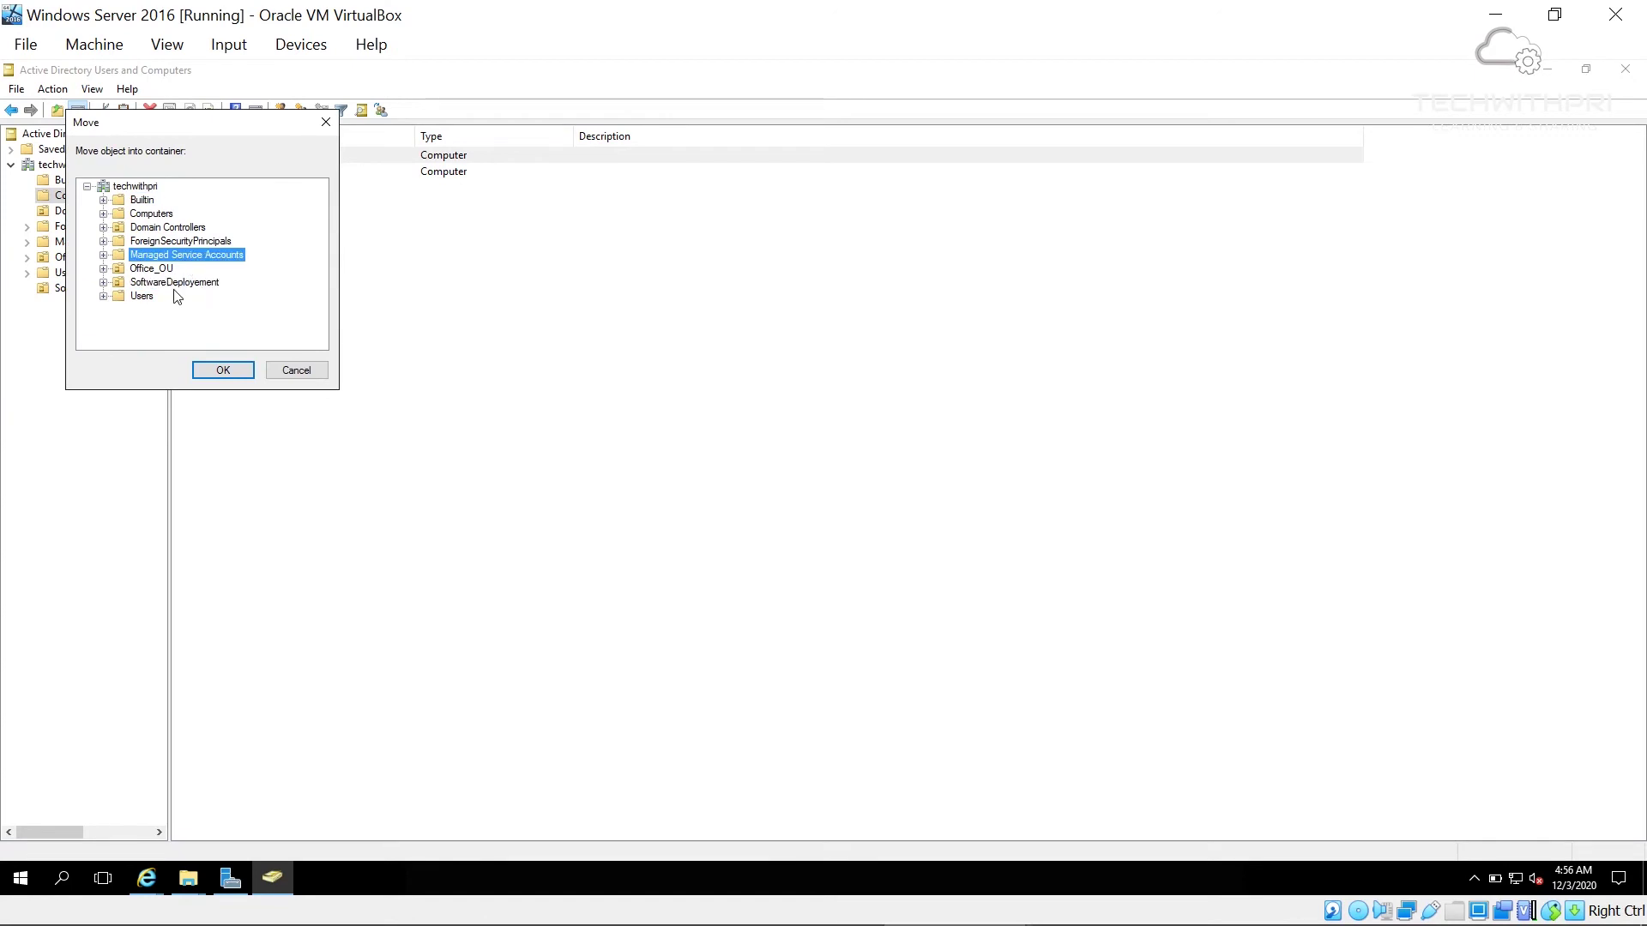
{"action": "left_click", "coordinate": [223, 373]}
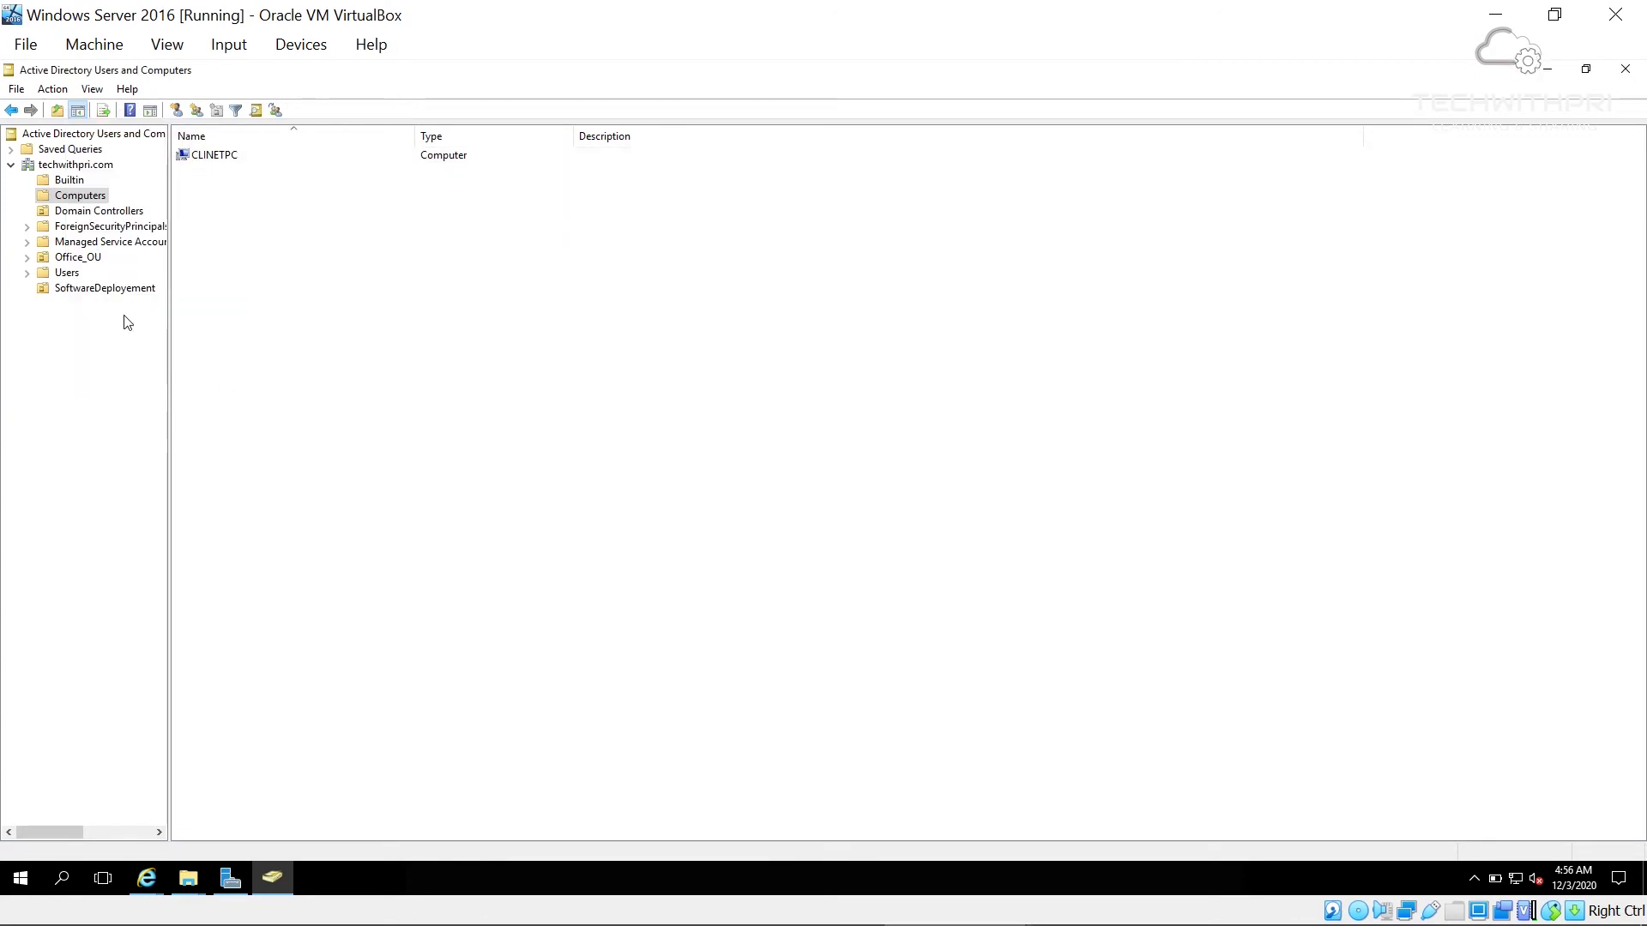
{"action": "left_click", "coordinate": [109, 290]}
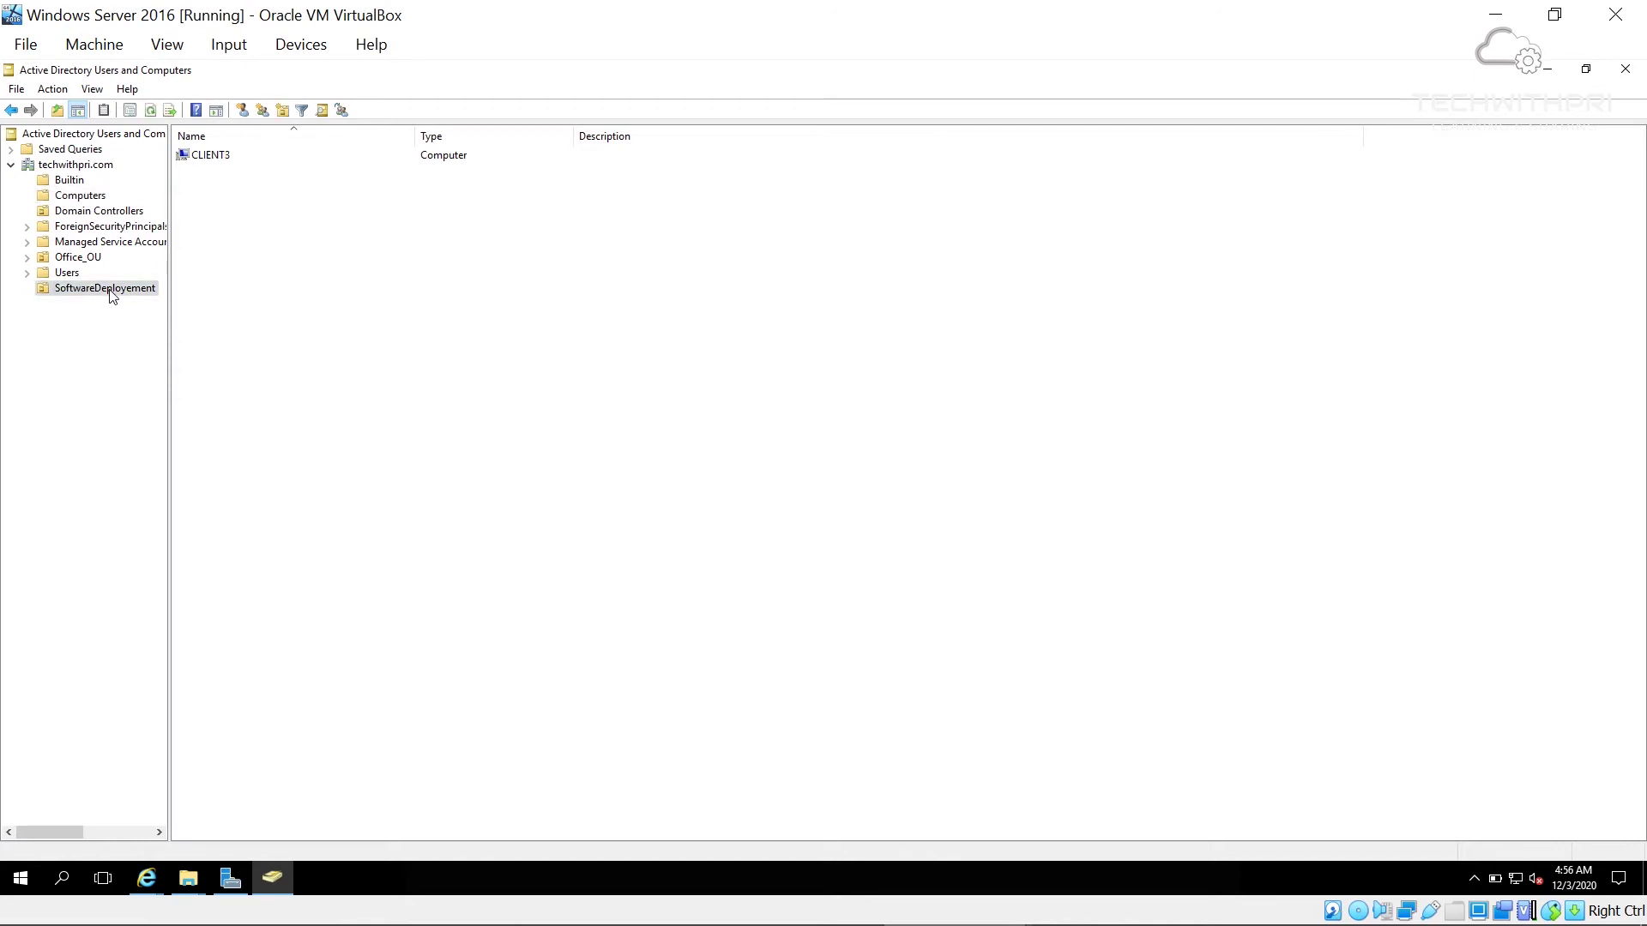
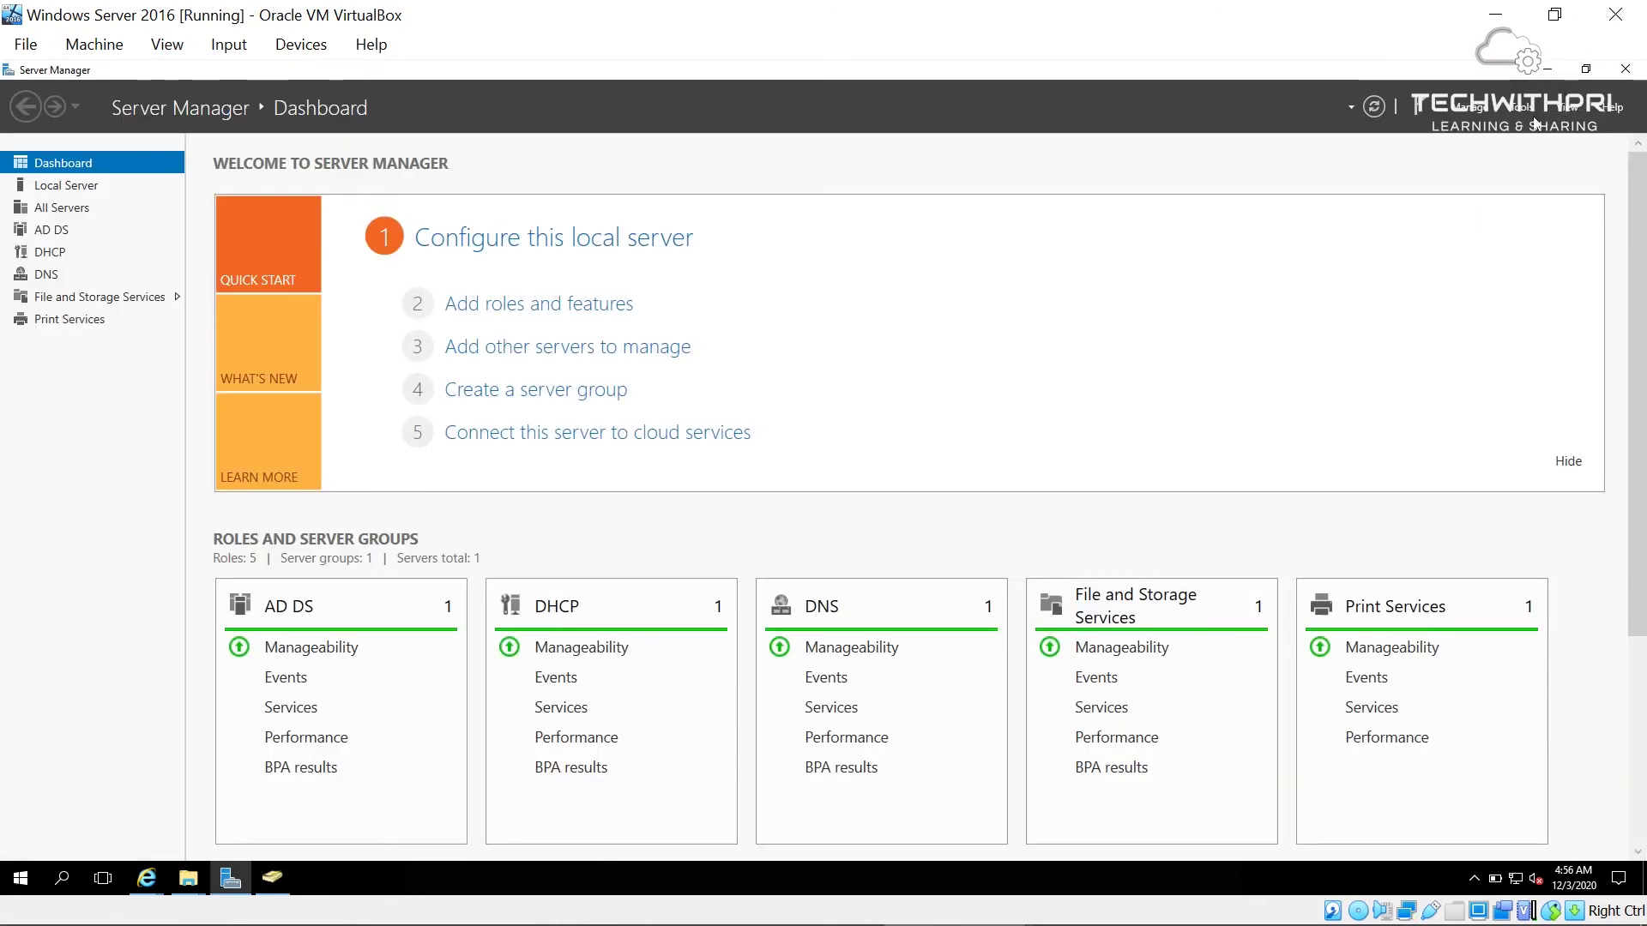
Step: Open the Tools menu of administrative tools from the Server Manager dashboard
{"action": "left_click", "coordinate": [1525, 112]}
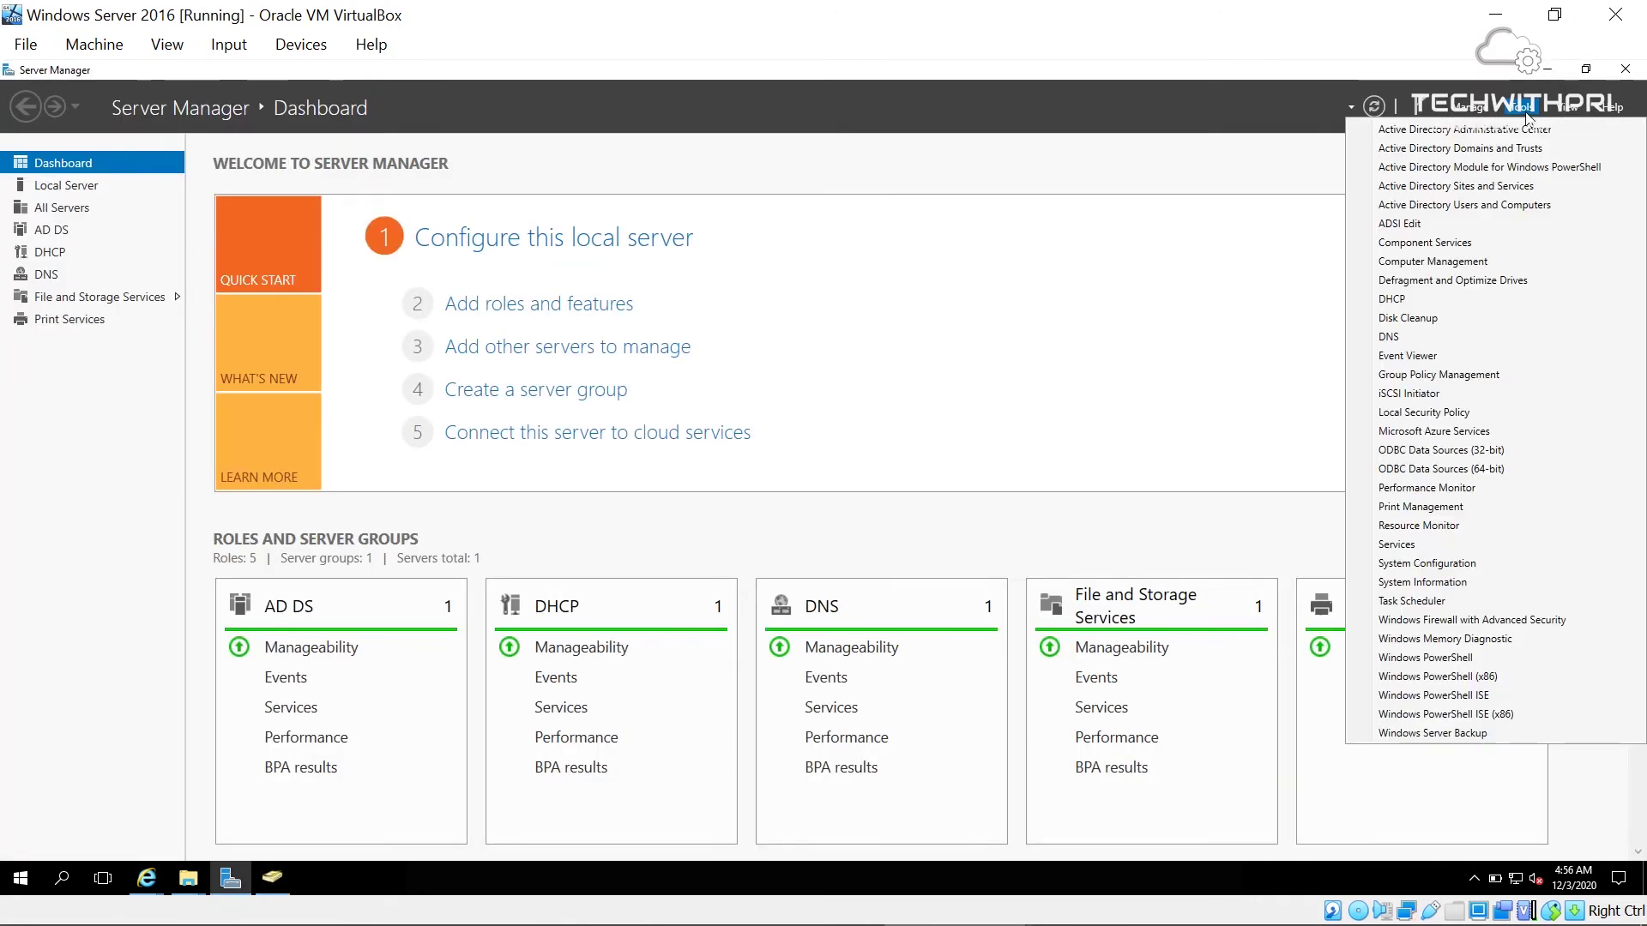
Step: Launch Group Policy Management and select the SoftwareDeployement OU under techwithpri.com
{"action": "left_click", "coordinate": [1450, 375]}
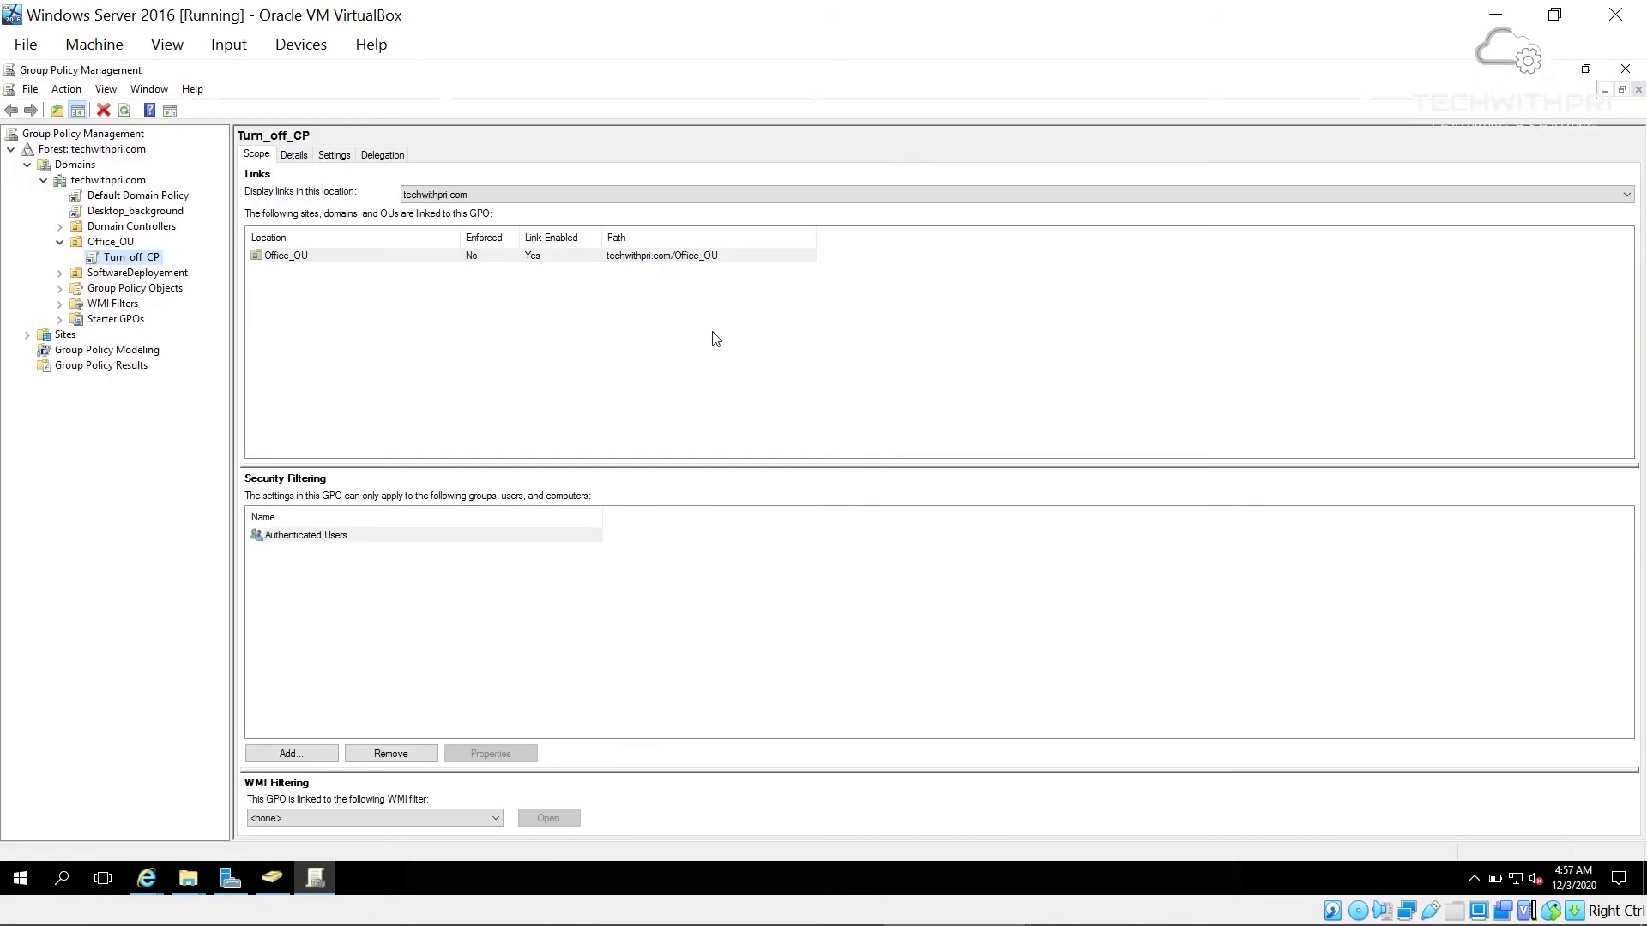
{"action": "left_click", "coordinate": [114, 181]}
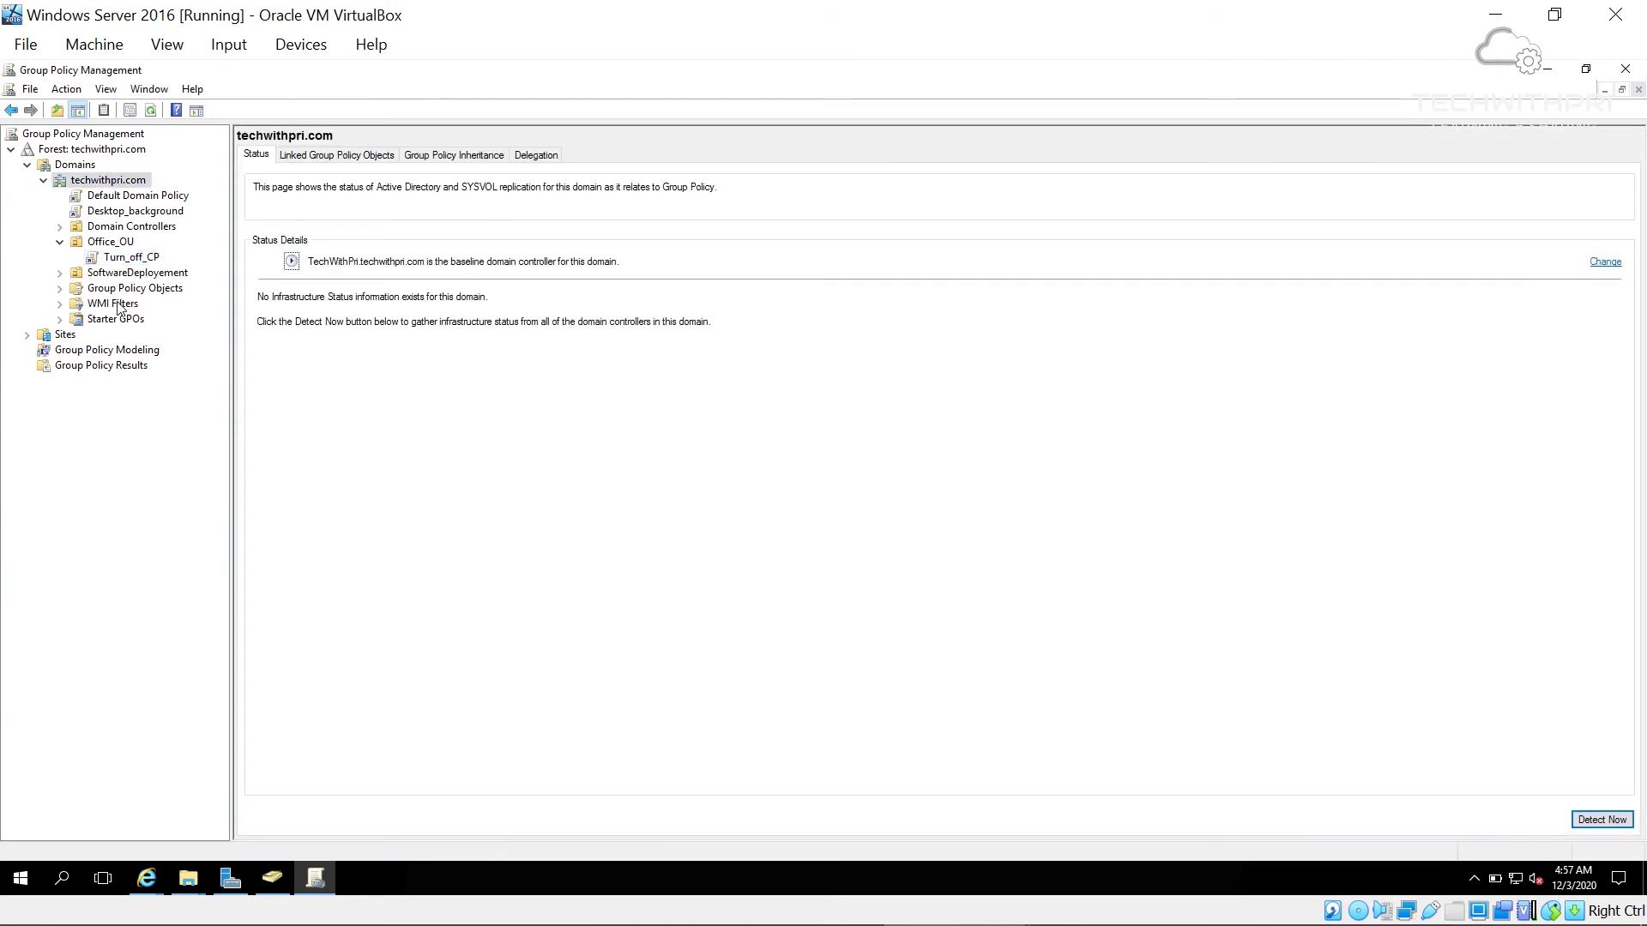
{"action": "left_click", "coordinate": [137, 273]}
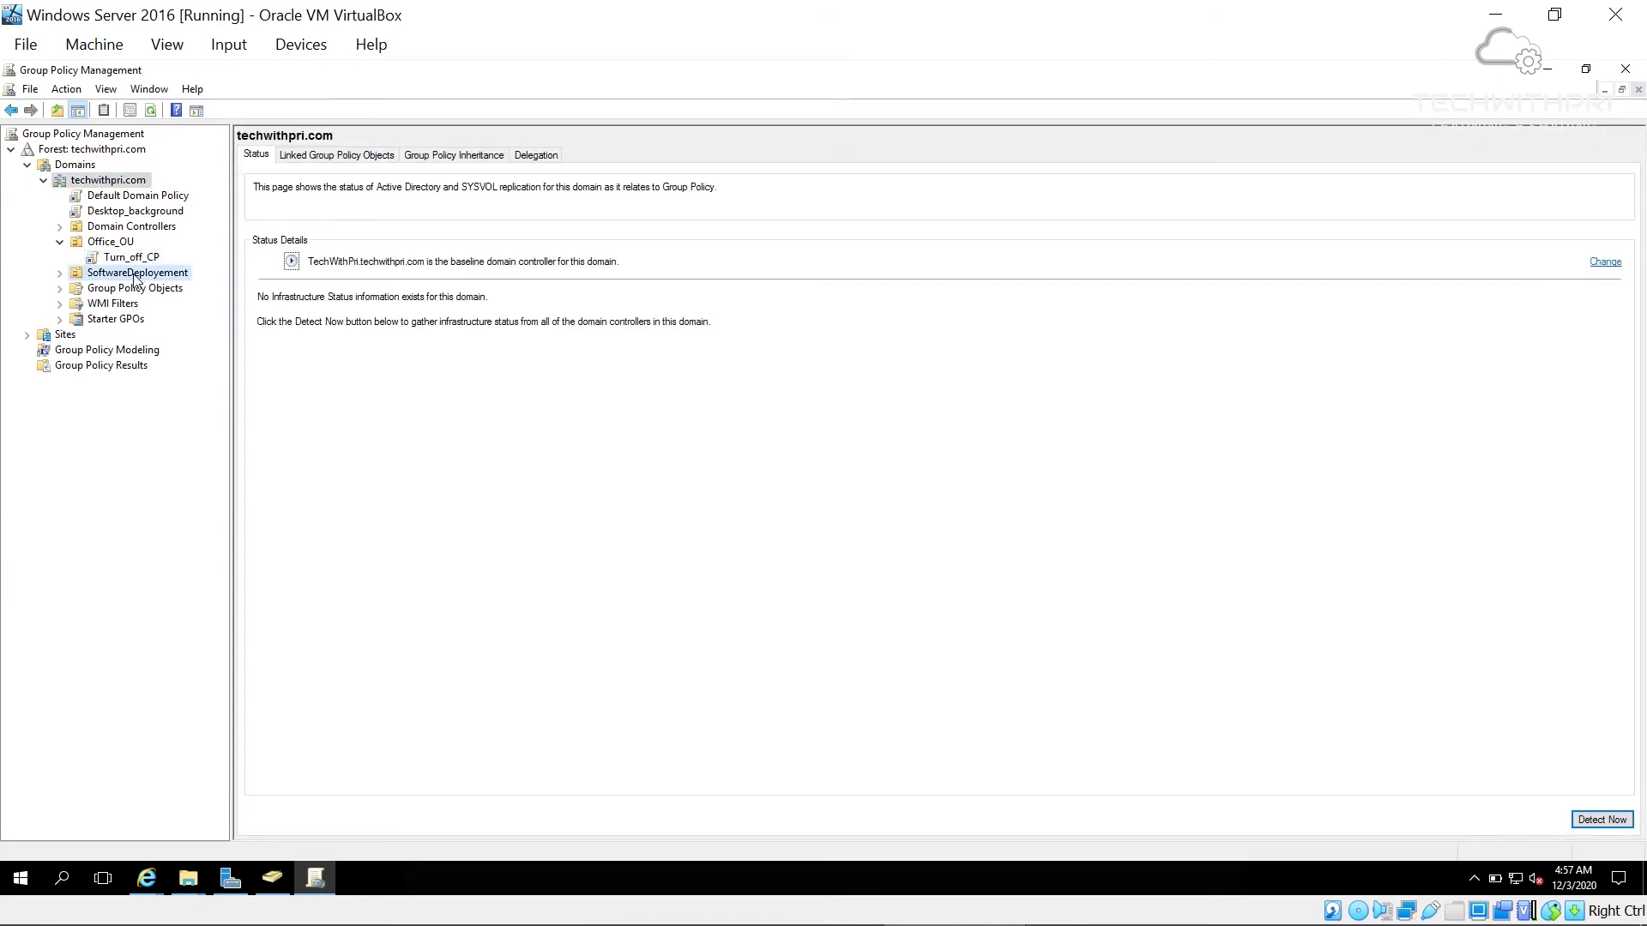
{"action": "right_click", "coordinate": [135, 277]}
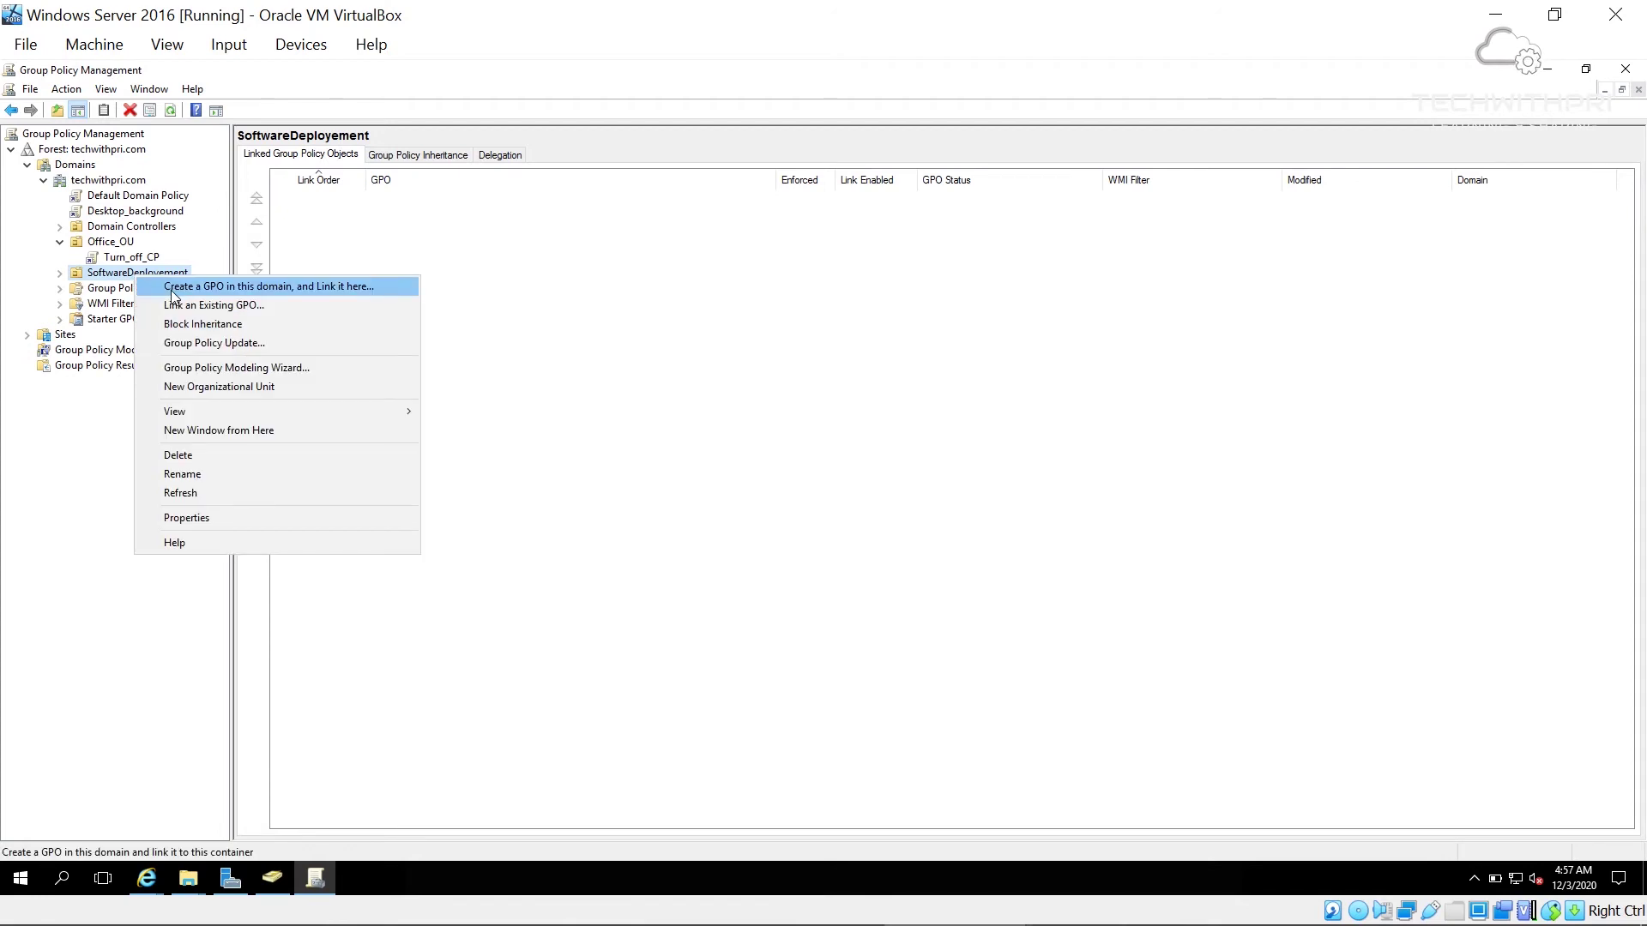
Step: Create a GPO named Chrome_deploy in the domain and link it to SoftwareDeployement
{"action": "left_click", "coordinate": [173, 292]}
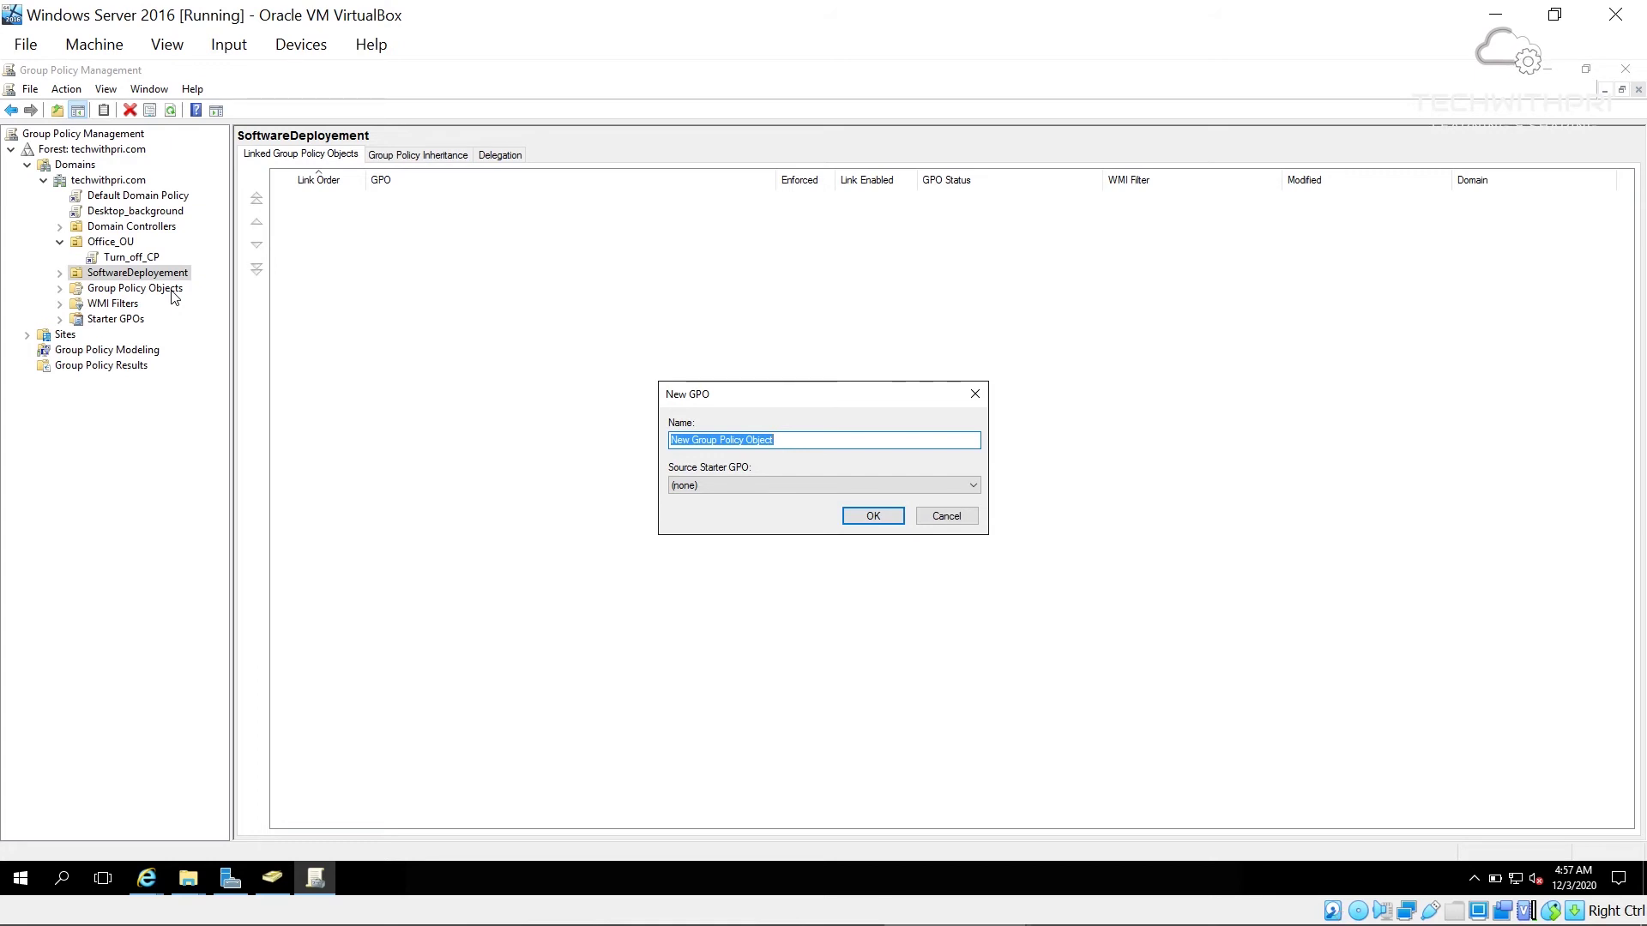
{"action": "type", "text": "Chrome_"}
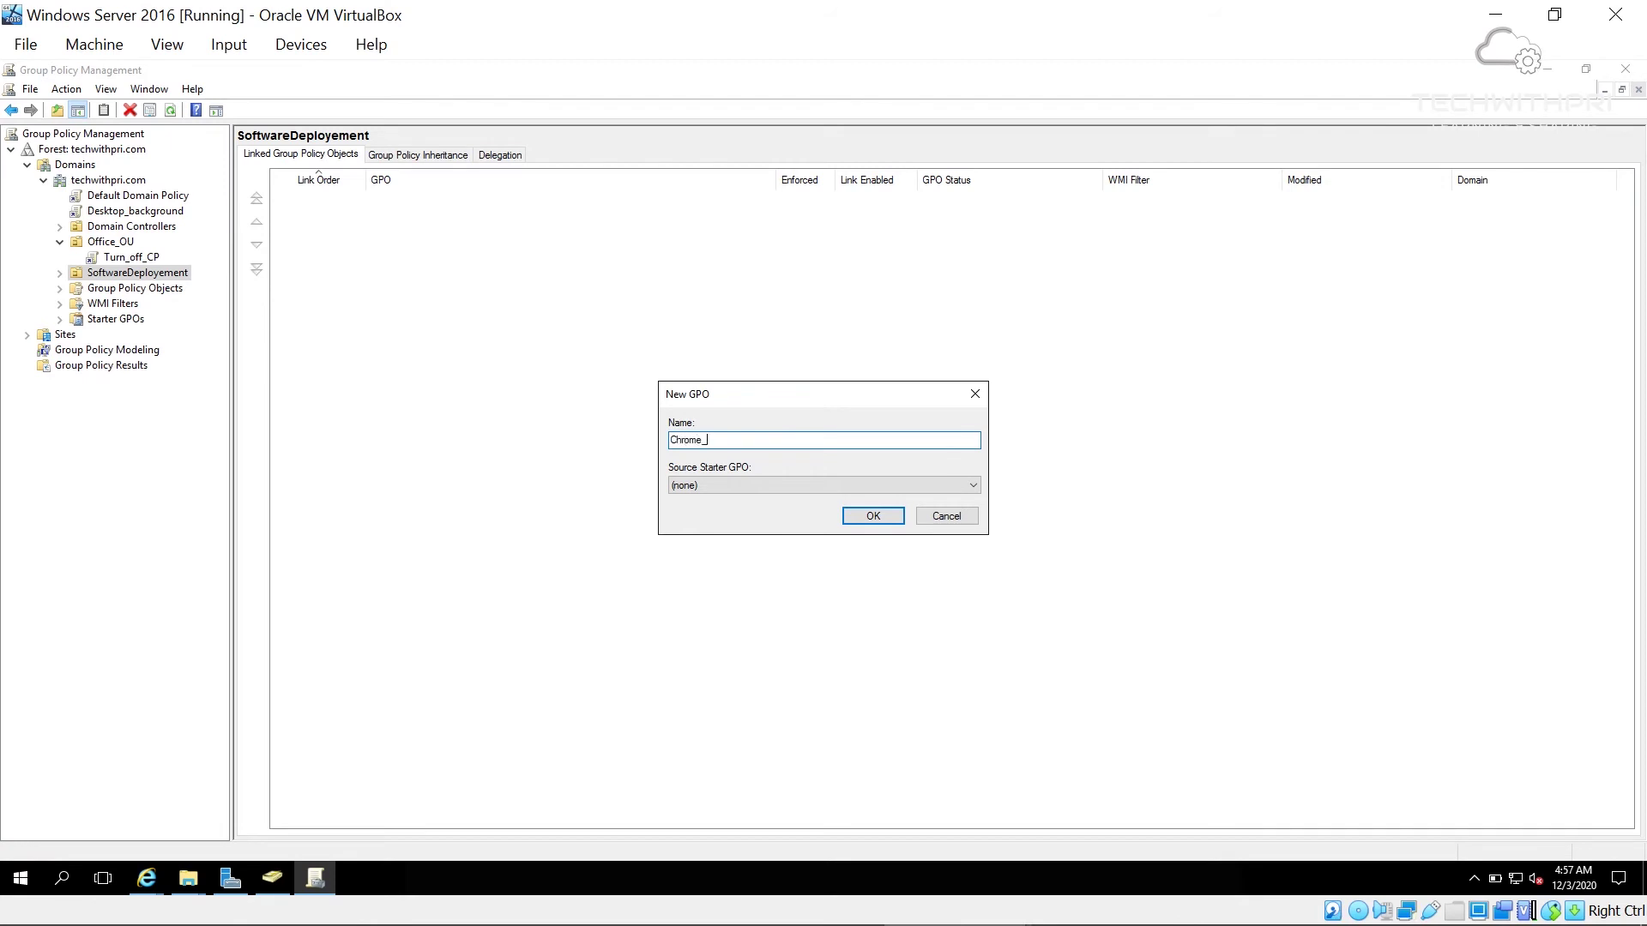
{"action": "type", "text": "deploy"}
{"action": "left_click", "coordinate": [860, 515]}
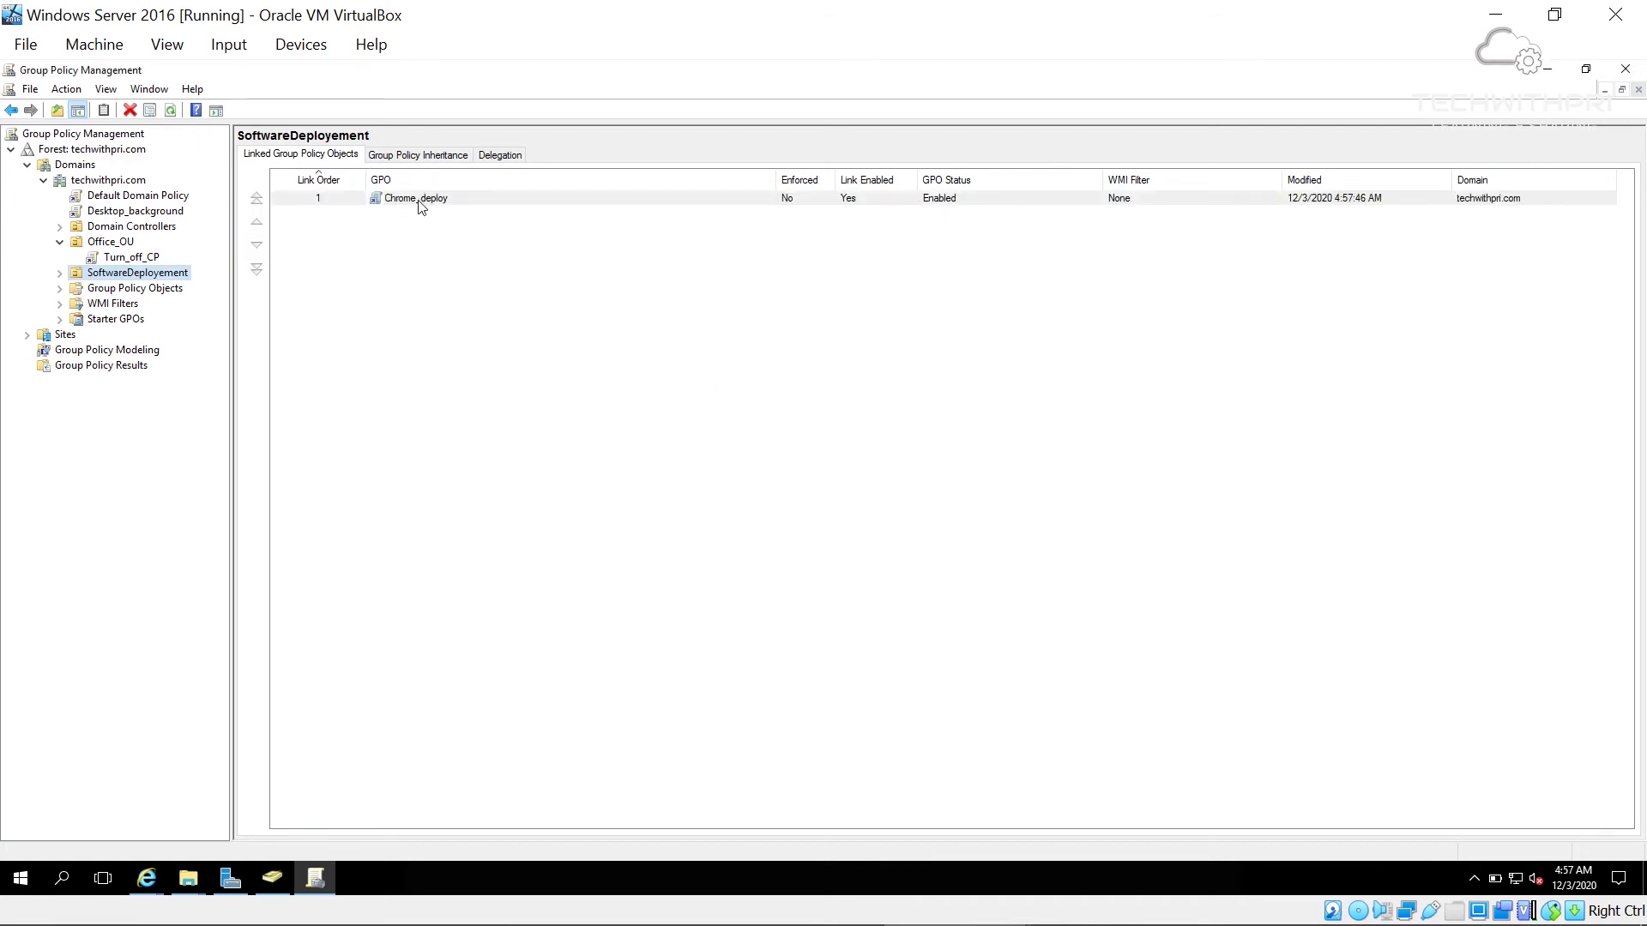
Step: Edit Chrome_deploy in a maximized Group Policy Management Editor, showing Computer Configuration
{"action": "left_click", "coordinate": [60, 274]}
{"action": "left_click", "coordinate": [104, 290]}
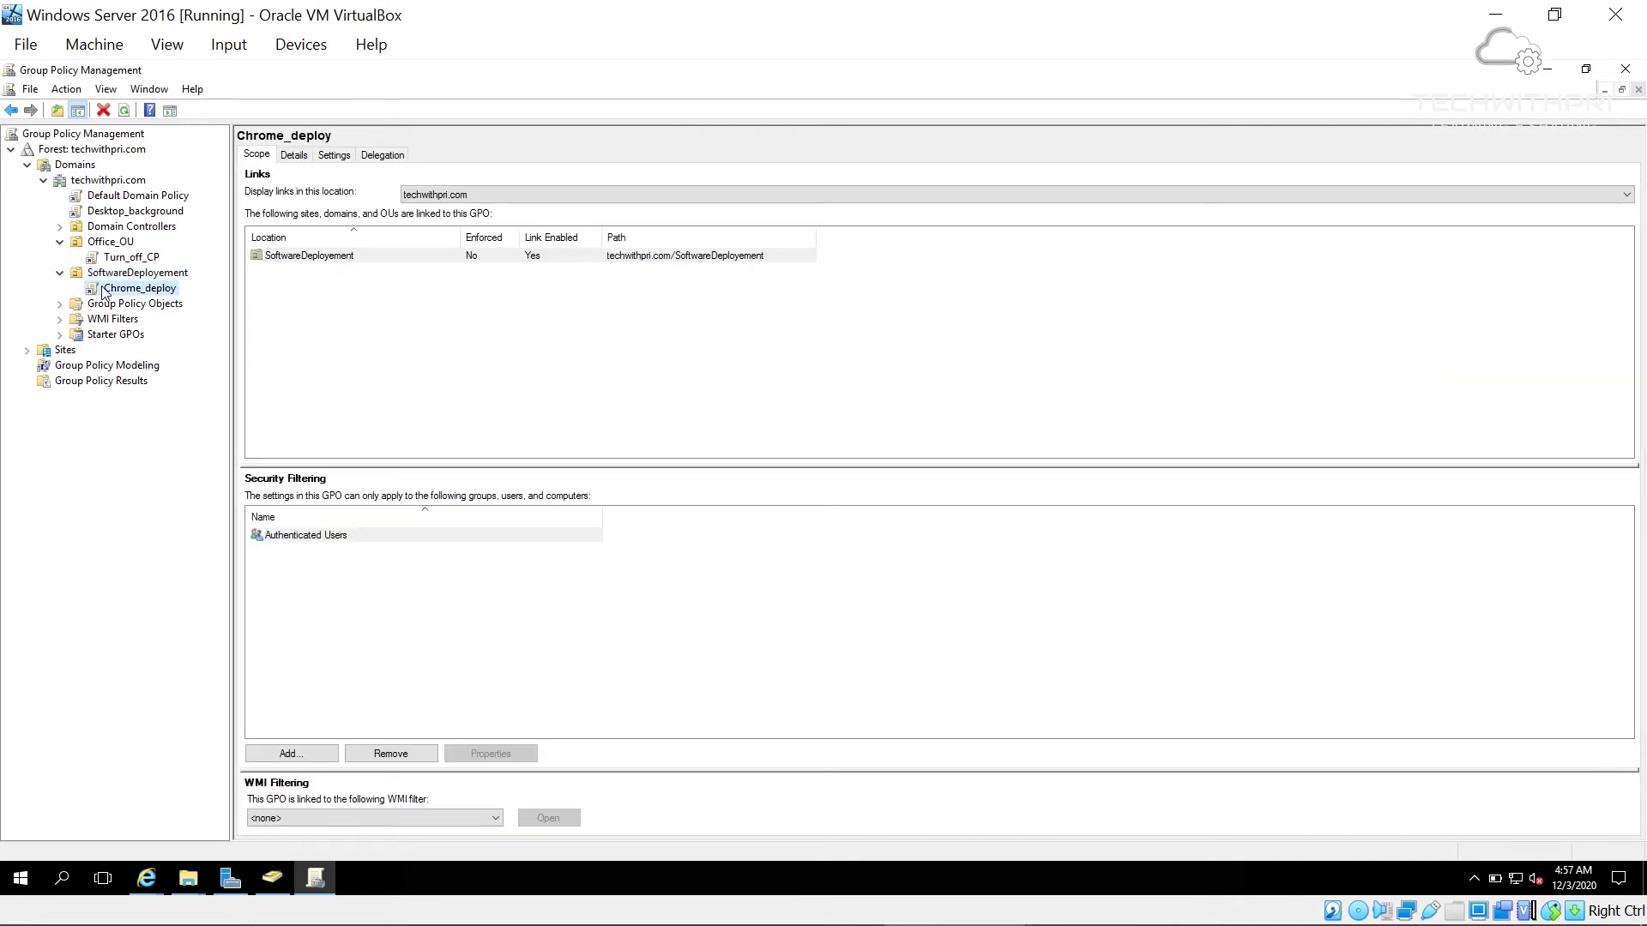
{"action": "right_click", "coordinate": [103, 292]}
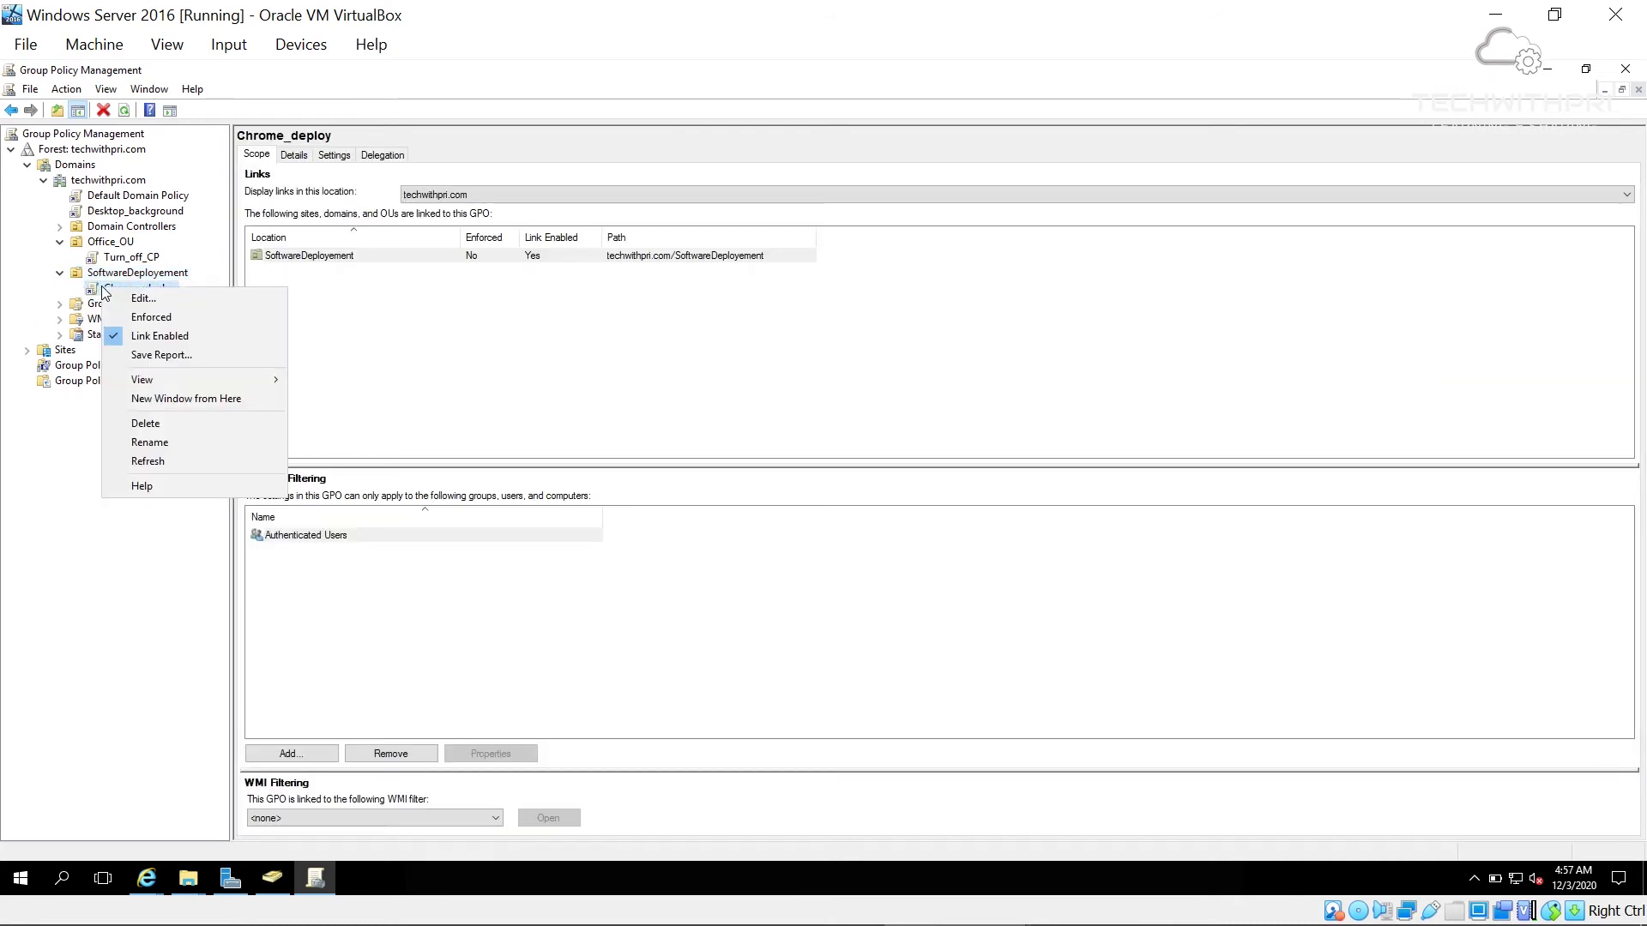
{"action": "left_click", "coordinate": [146, 301]}
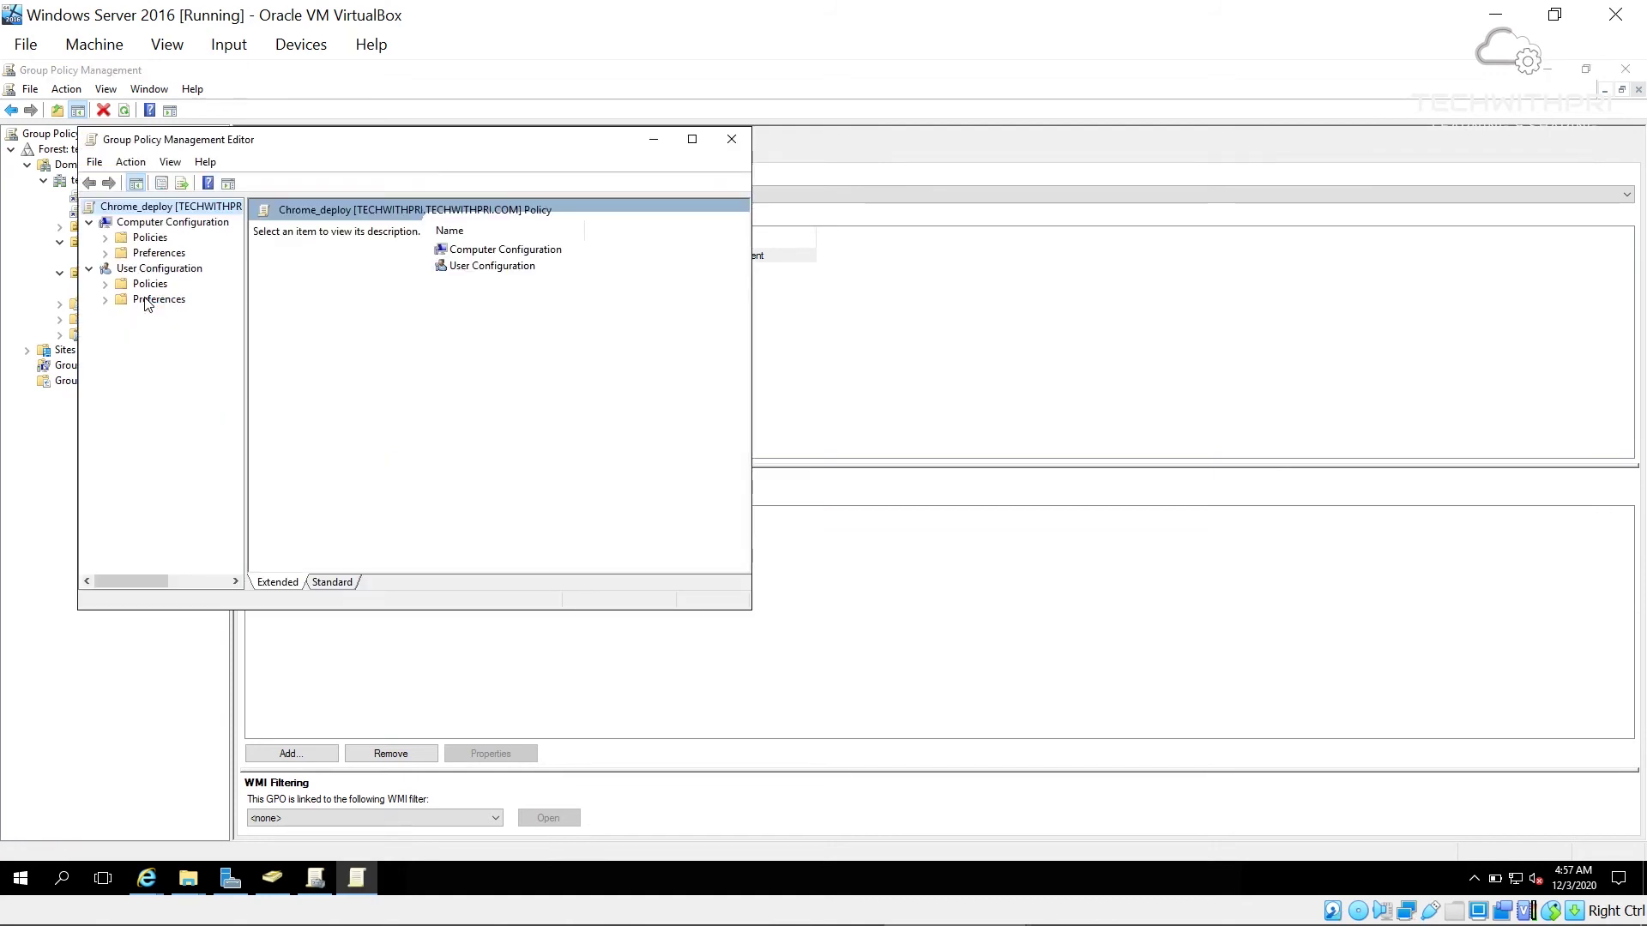
{"action": "left_click", "coordinate": [705, 144]}
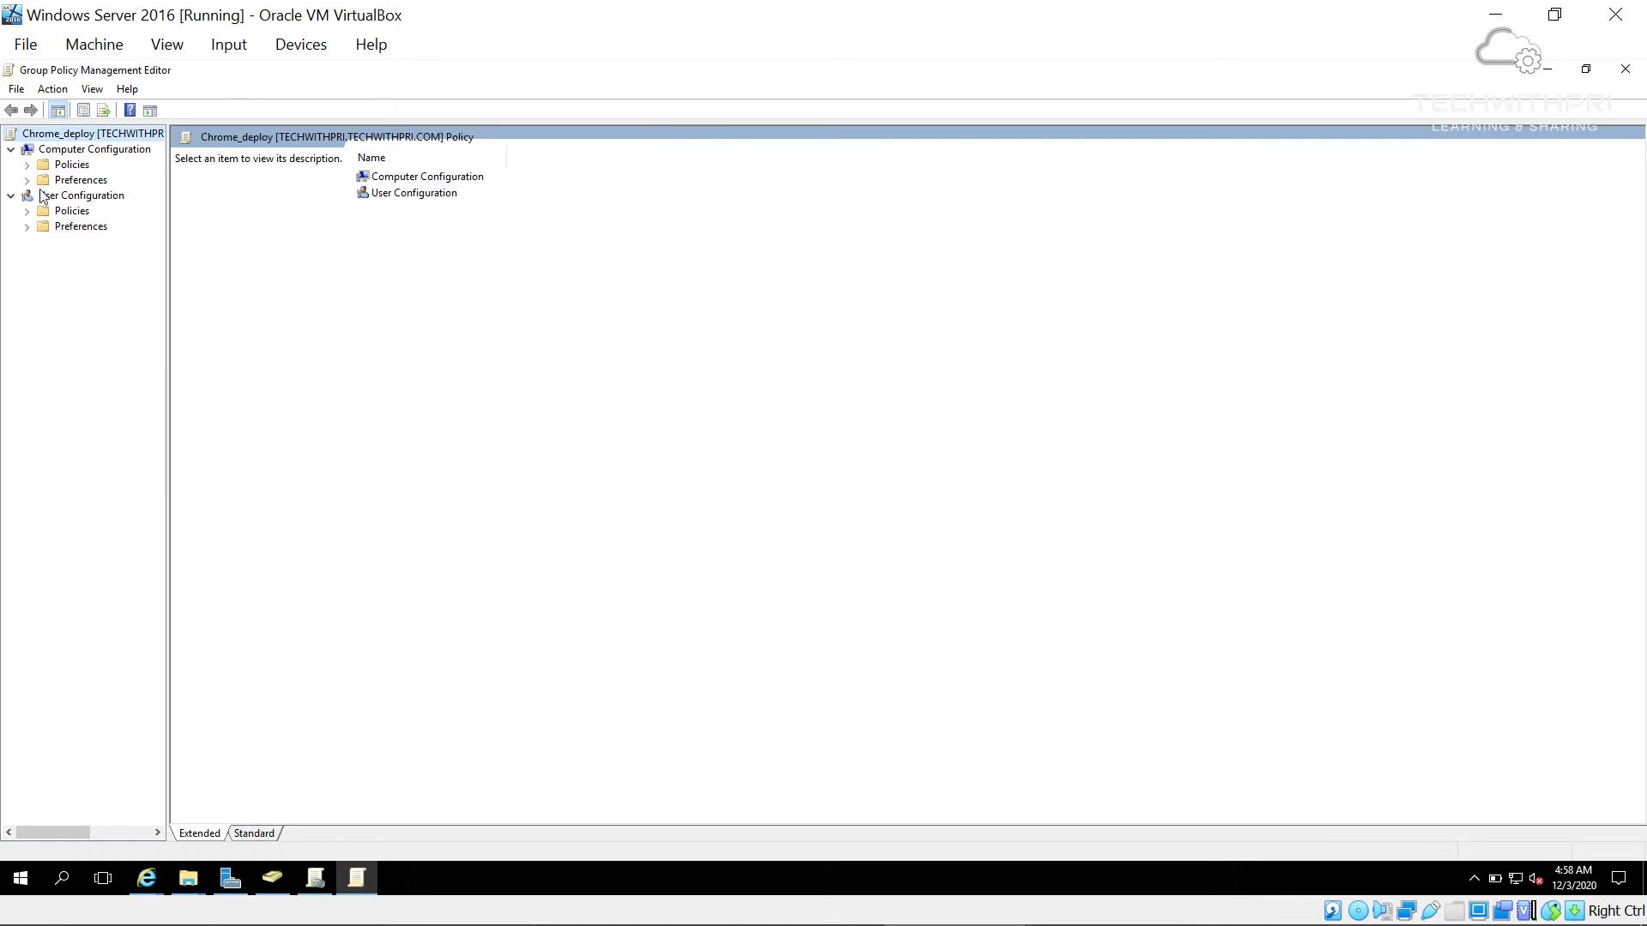
{"action": "left_click", "coordinate": [78, 153]}
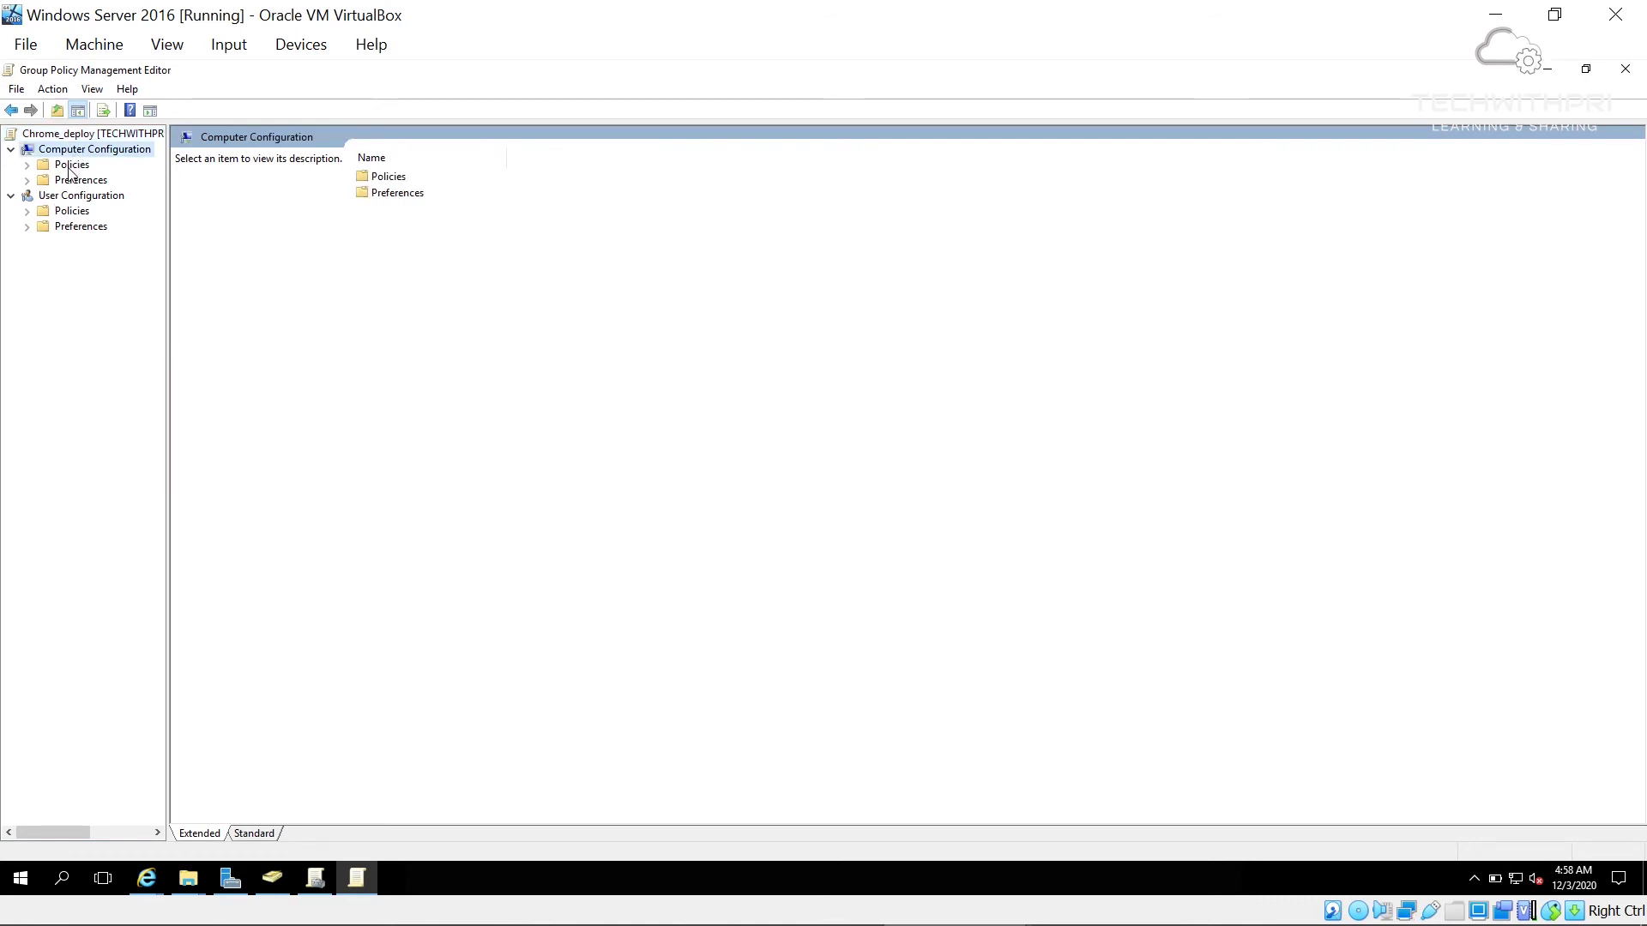
Step: Expand Computer Configuration > Policies > Software Settings and select Software installation
{"action": "left_click", "coordinate": [71, 165]}
{"action": "left_click", "coordinate": [26, 166]}
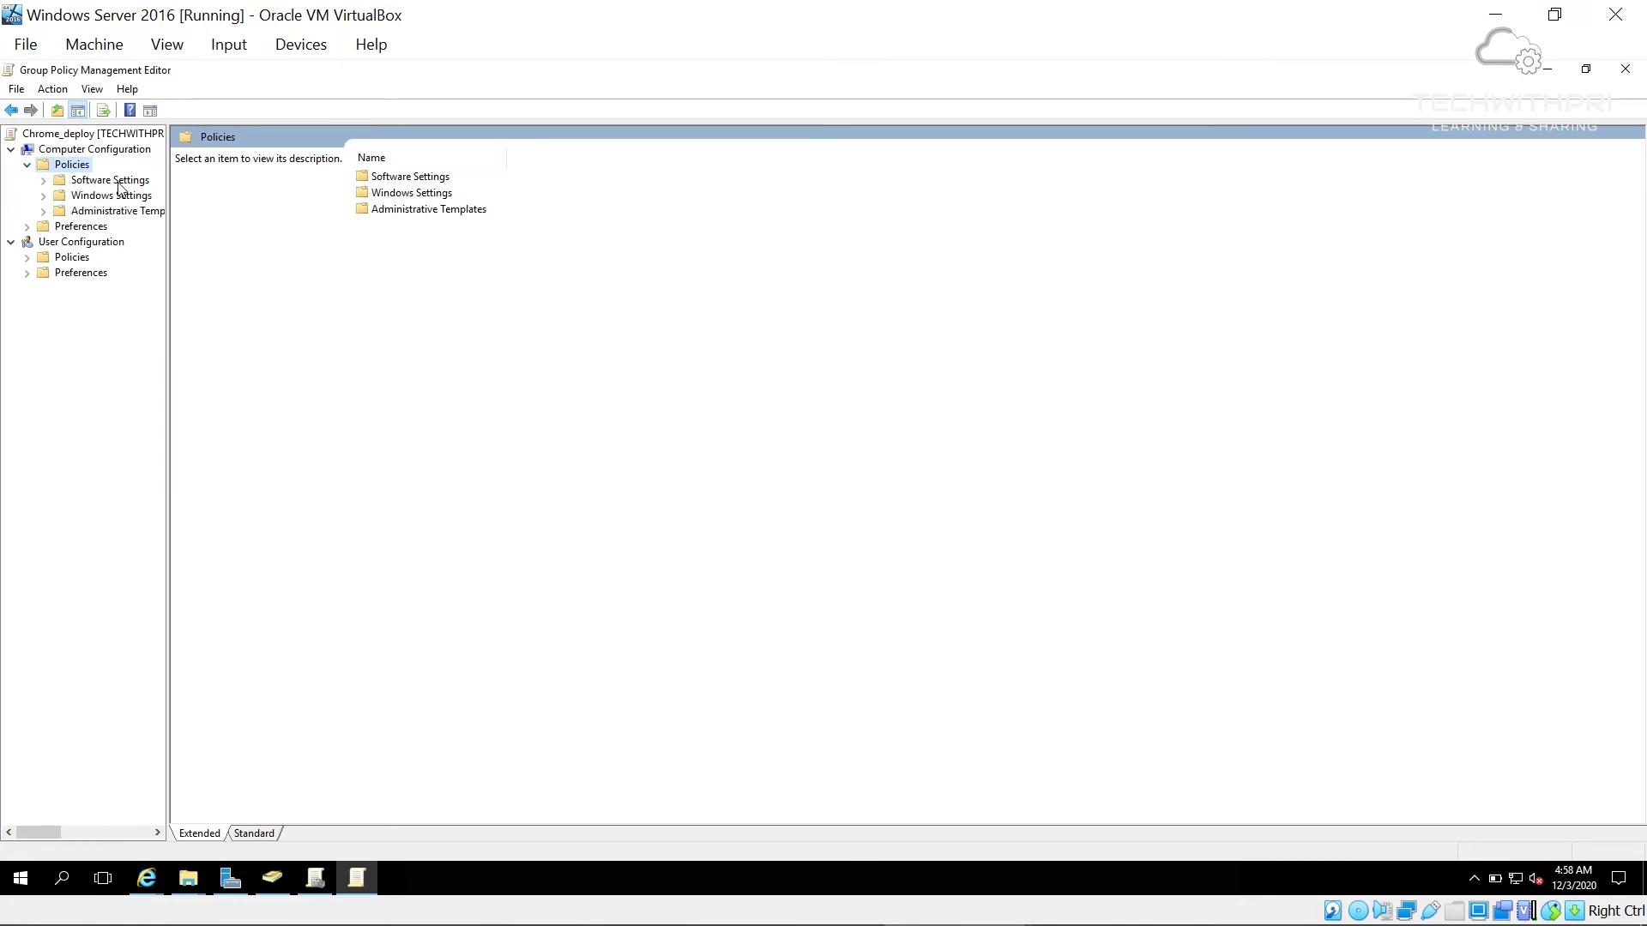
{"action": "left_click", "coordinate": [118, 182]}
{"action": "left_click", "coordinate": [43, 181]}
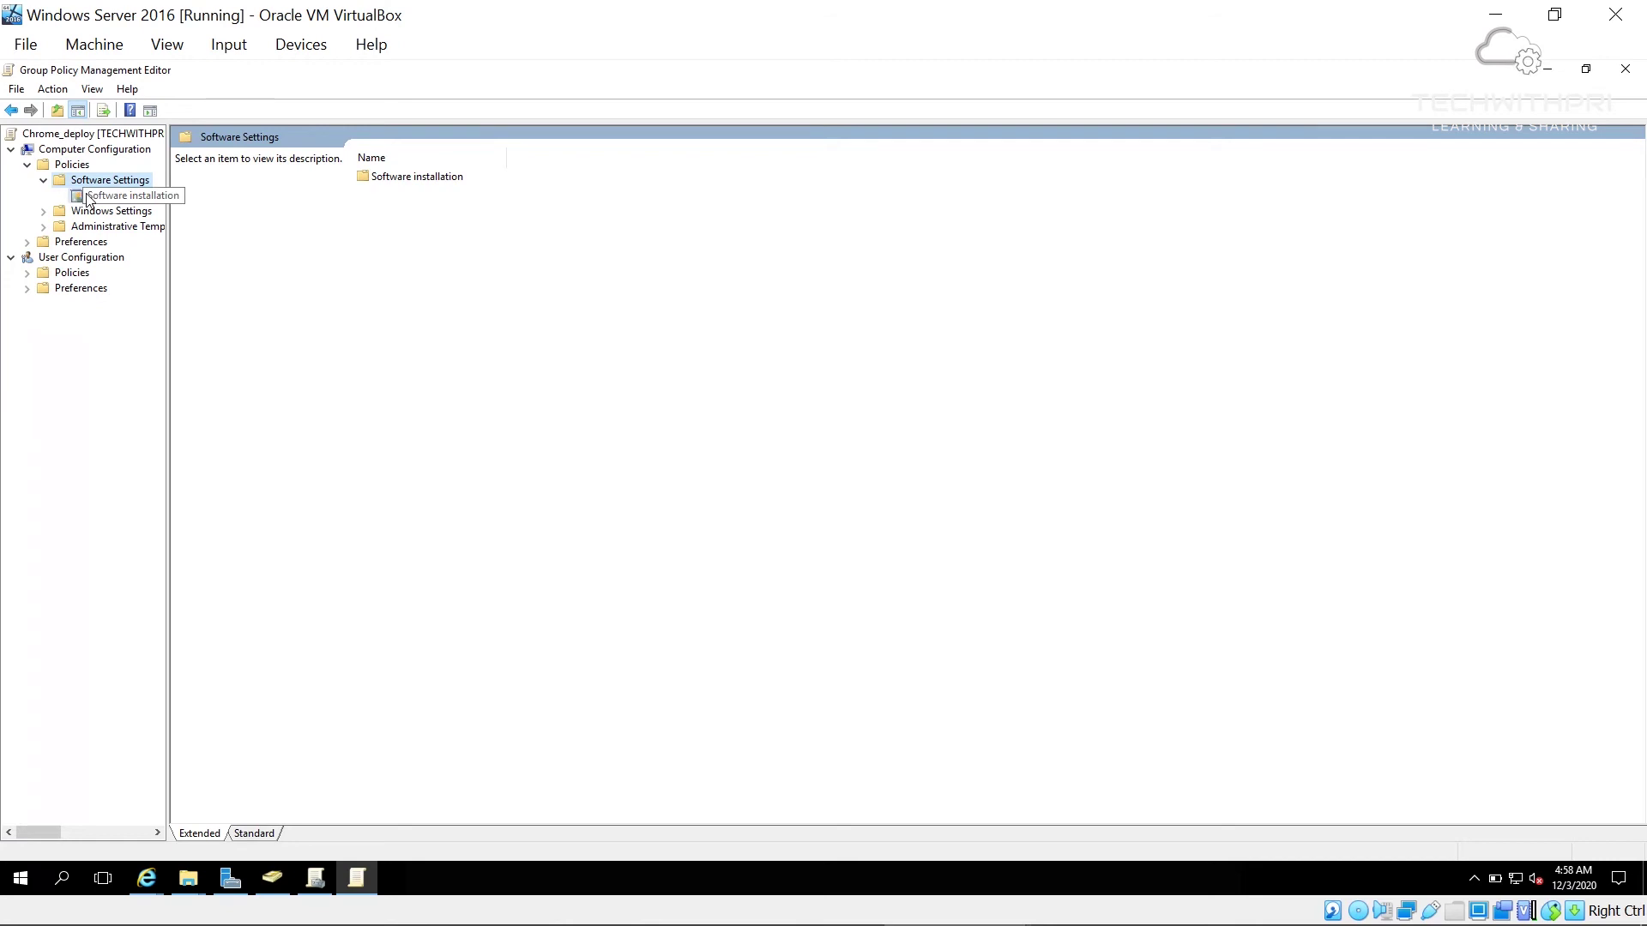
{"action": "left_click", "coordinate": [88, 197]}
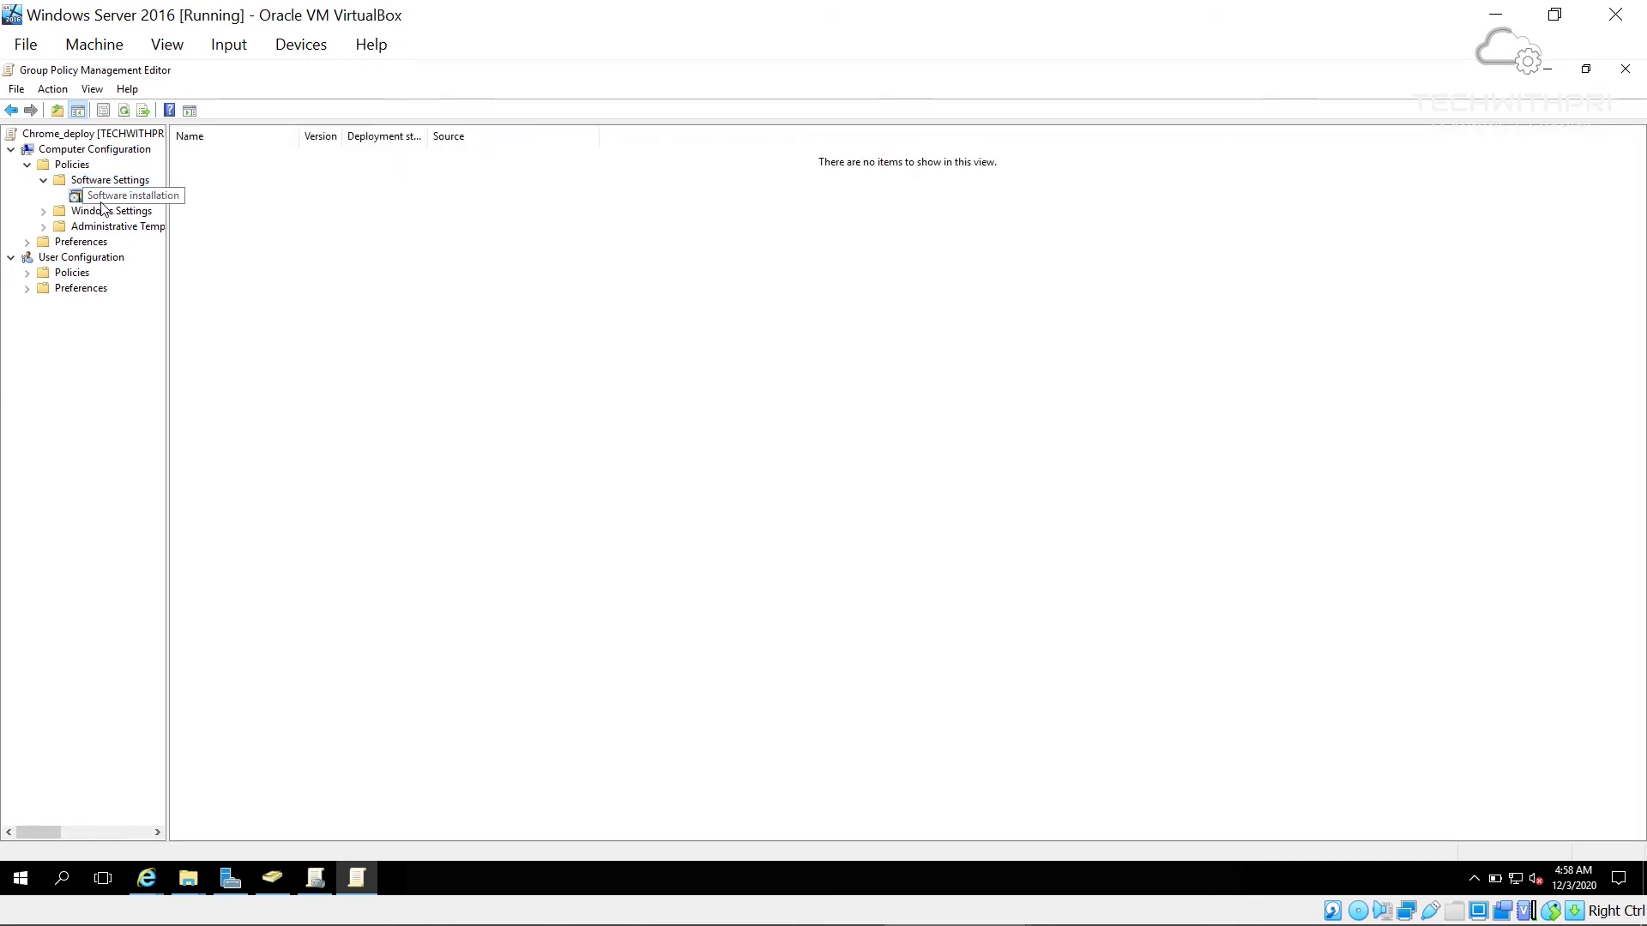
Step: Set the Software installation default package location to \\TECHWITHPRI\Chrome
{"action": "right_click", "coordinate": [97, 204]}
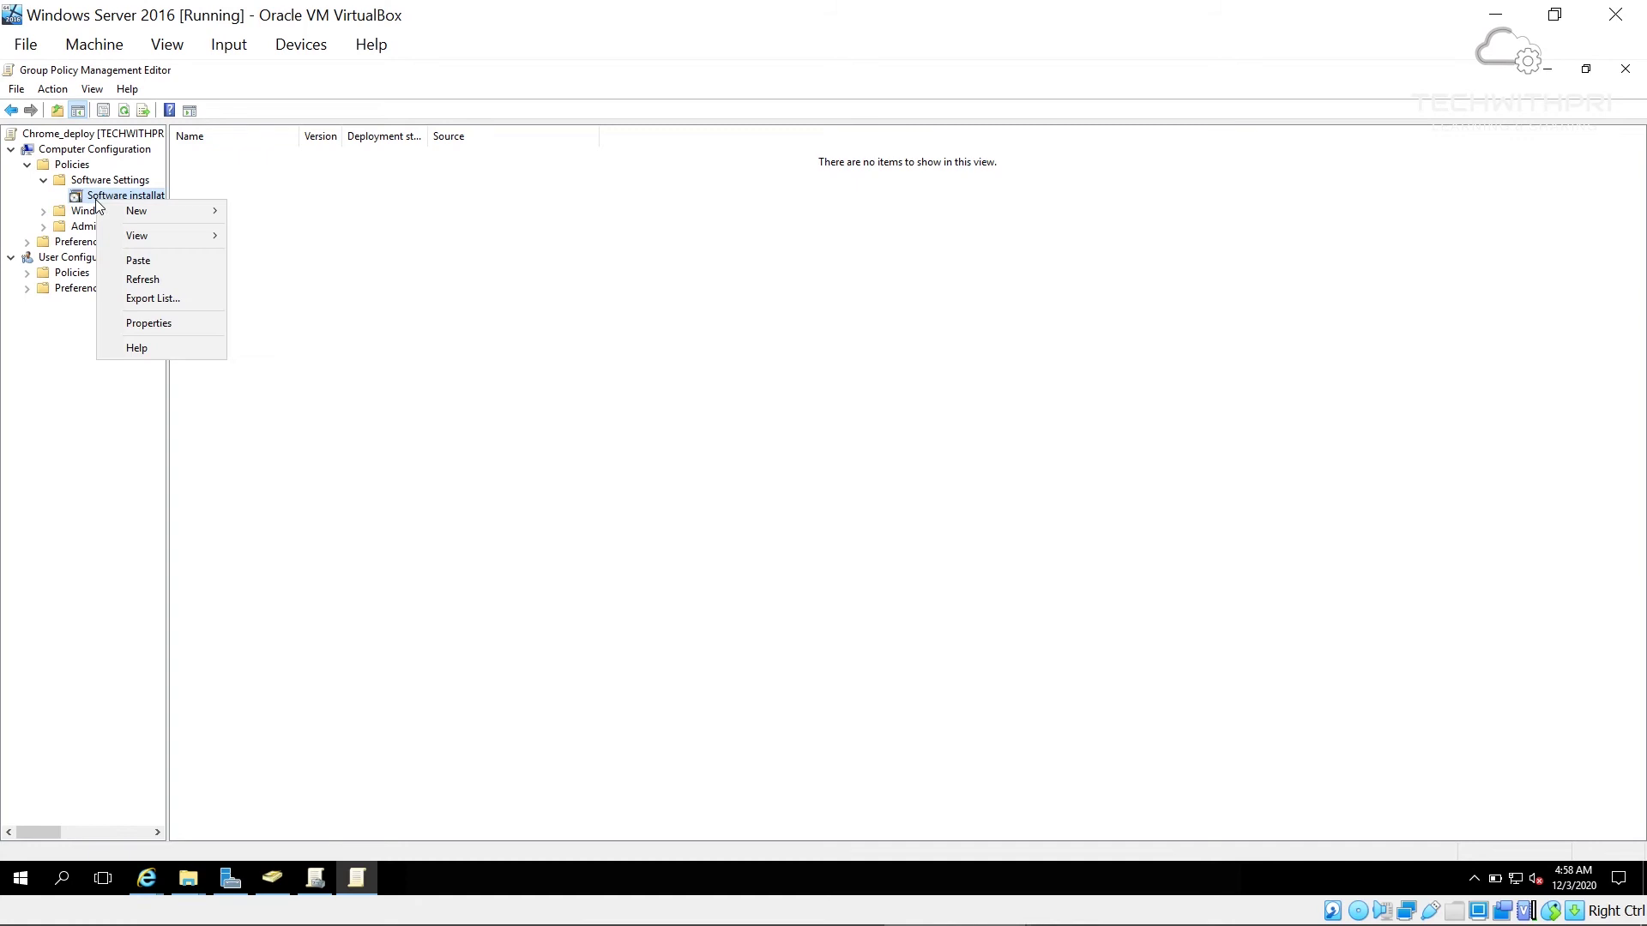
{"action": "left_click", "coordinate": [189, 327]}
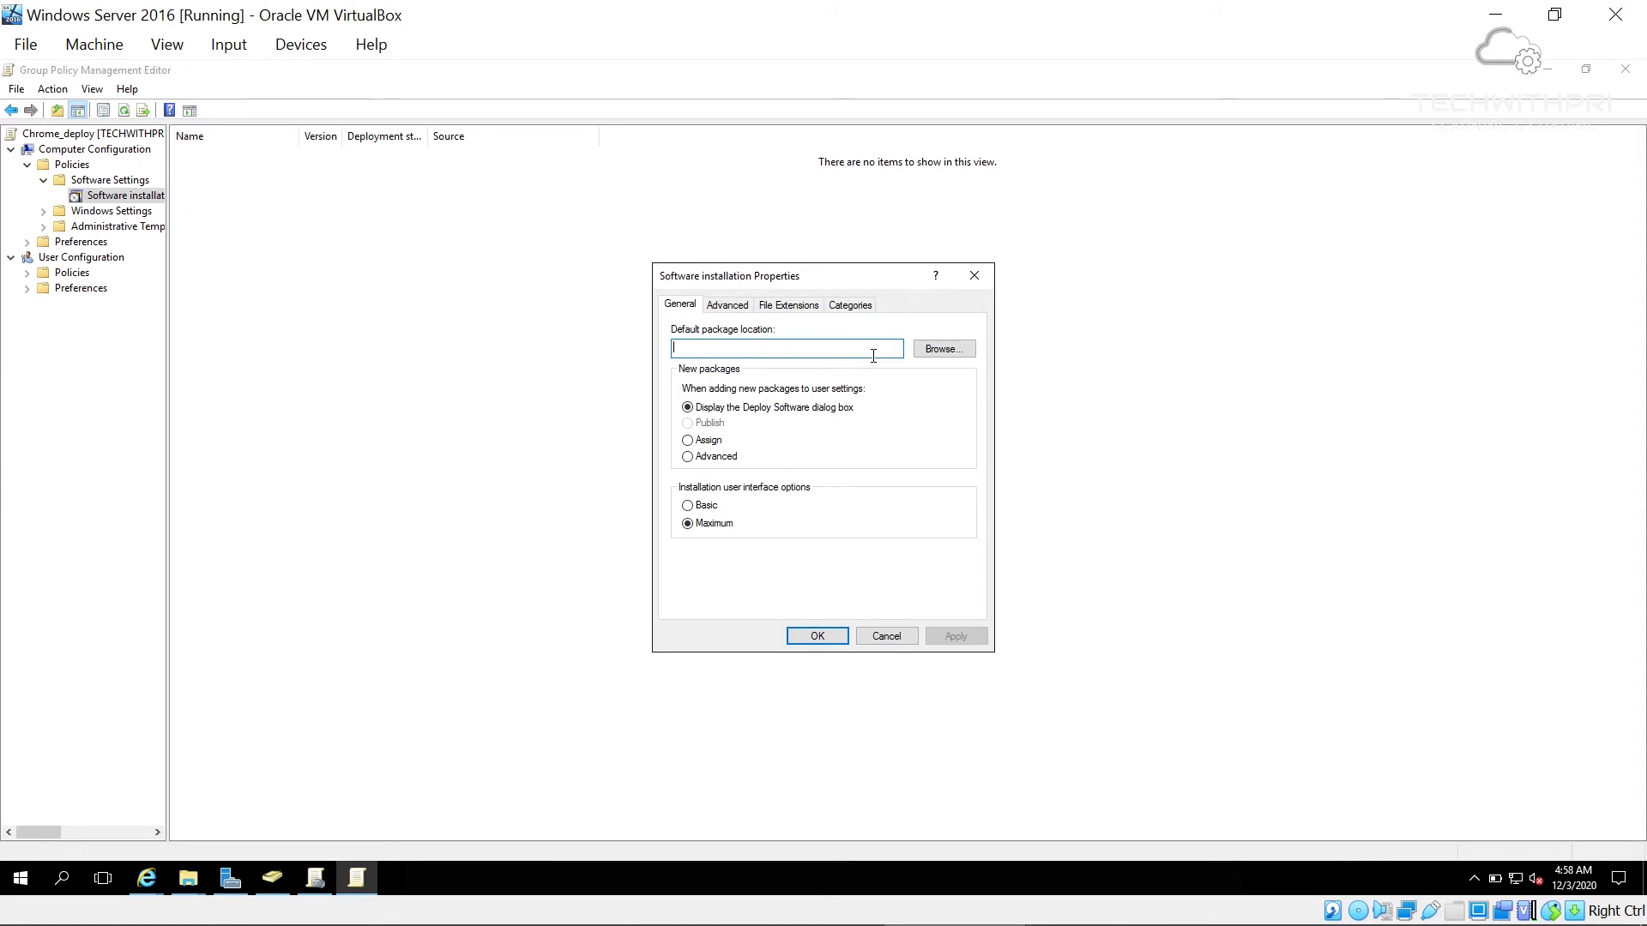
{"action": "type", "text": "\\\\TECHWITHPRI\\Chrome"}
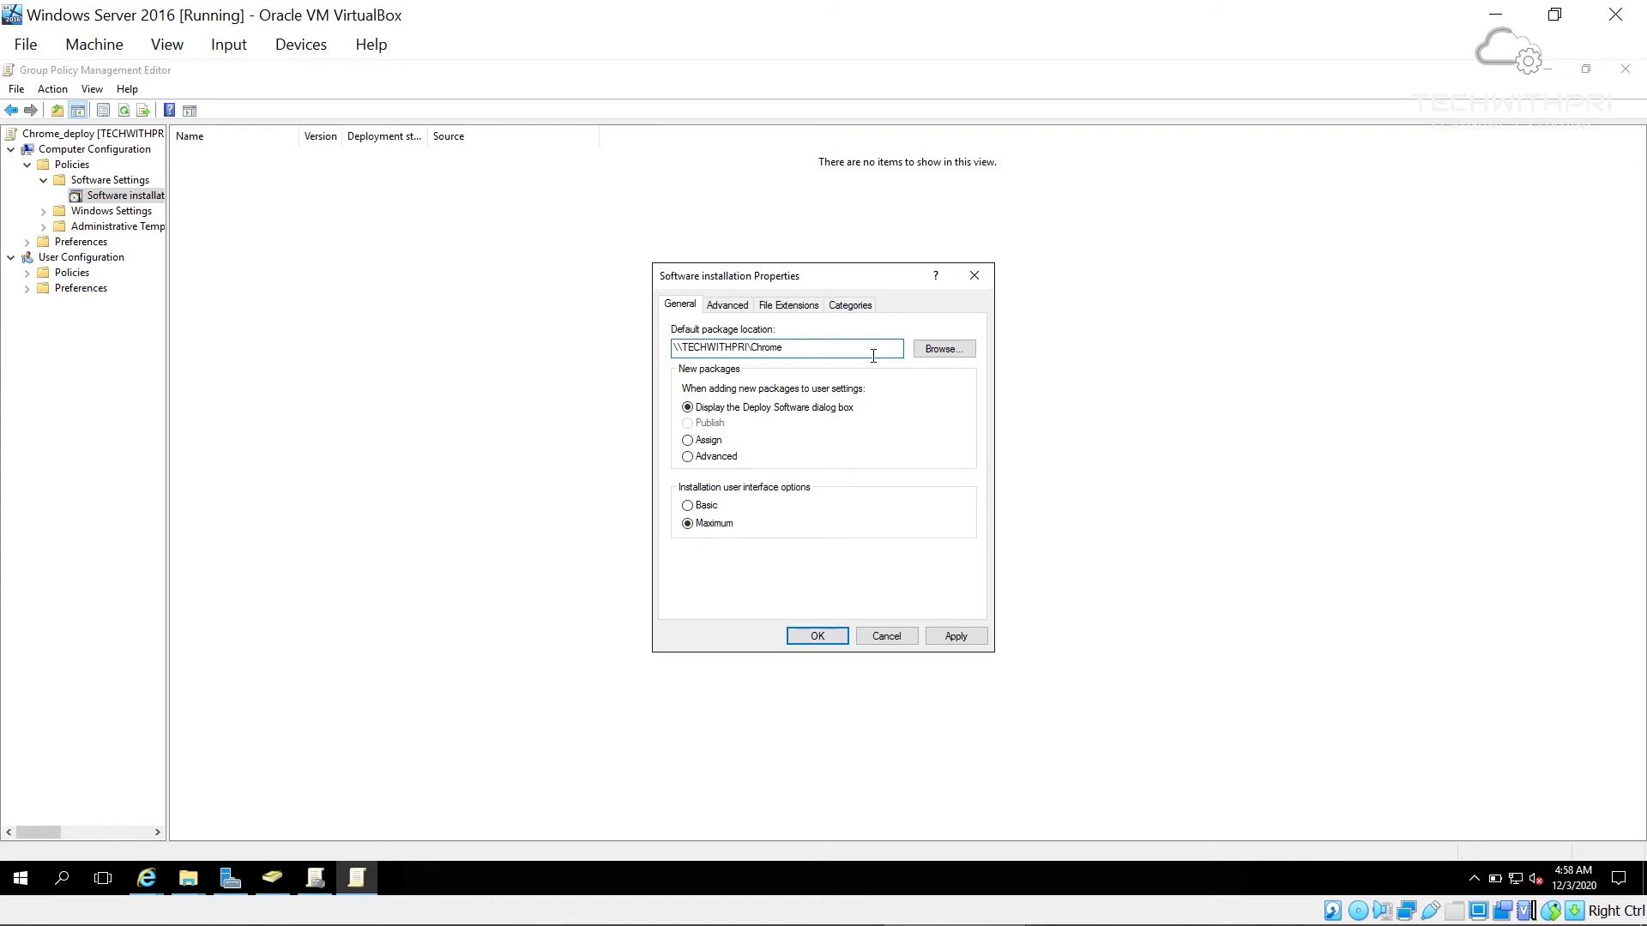
{"action": "left_click", "coordinate": [955, 639]}
{"action": "left_click", "coordinate": [831, 637]}
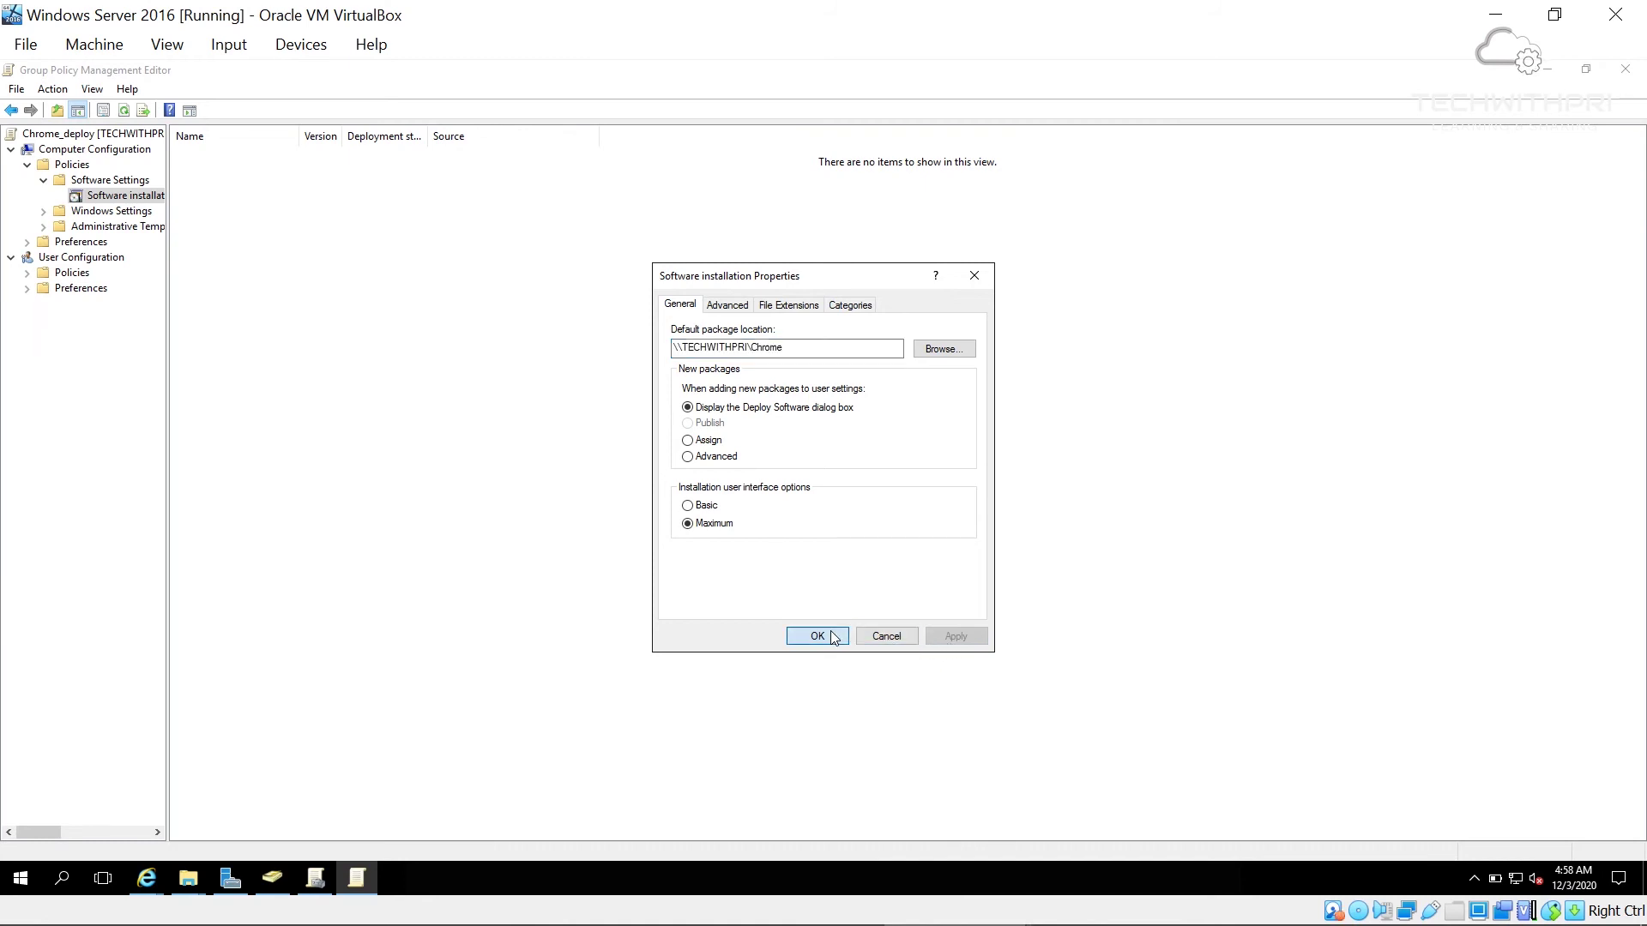
{"action": "right_click", "coordinate": [452, 312]}
{"action": "left_click", "coordinate": [364, 289]}
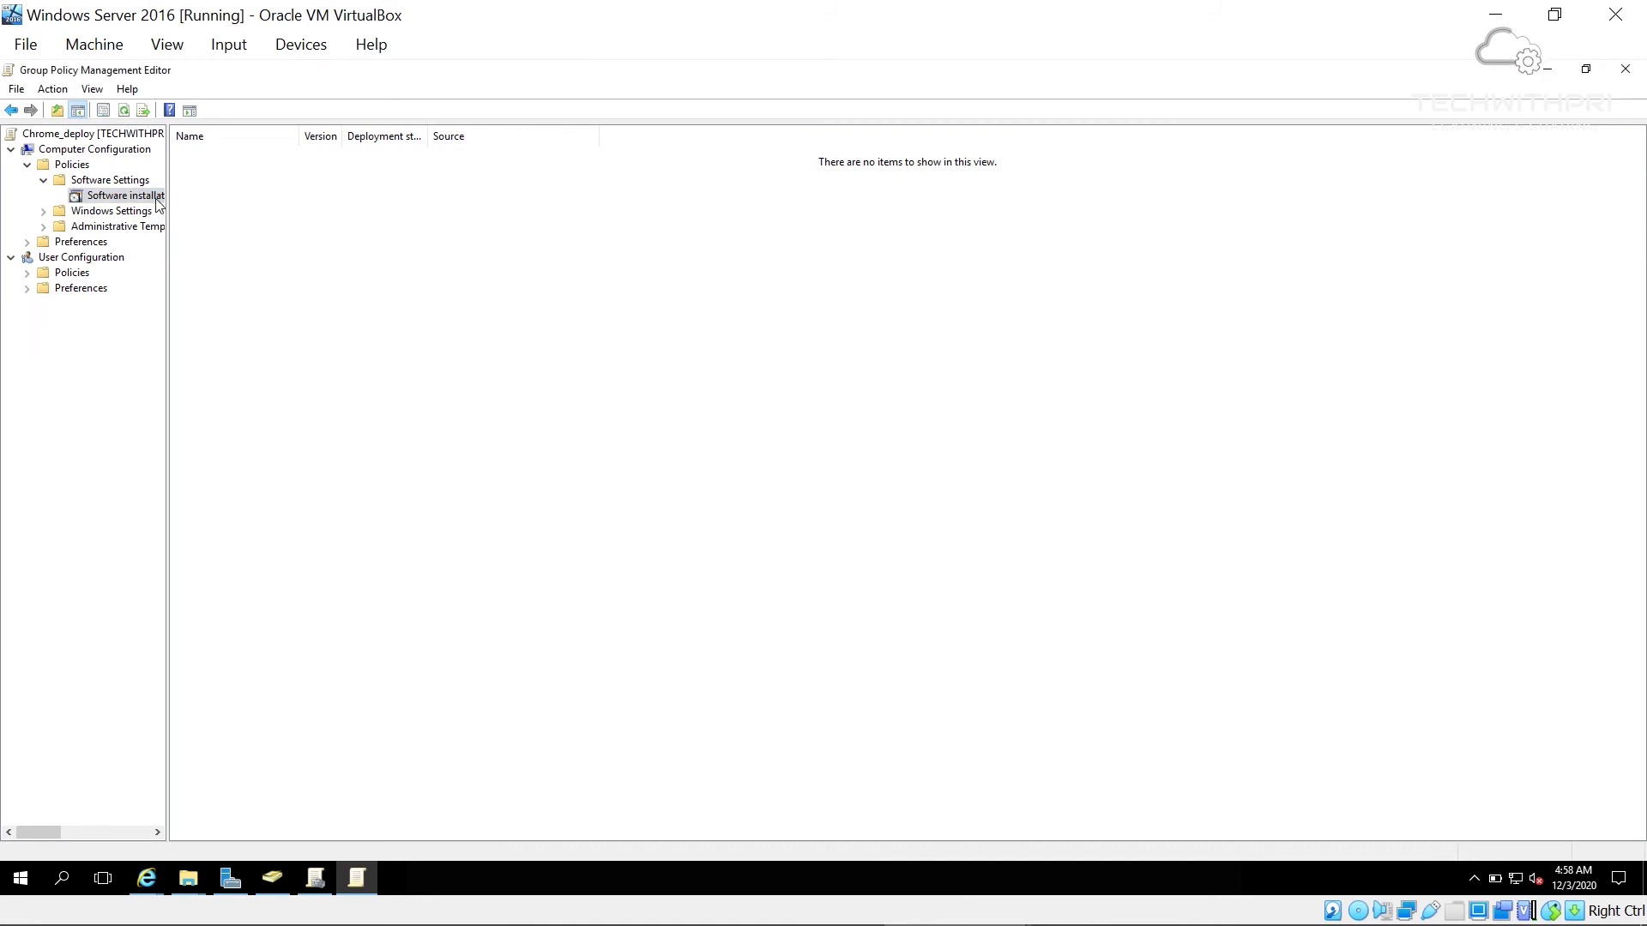
Step: Add GoogleChromeStandaloneEnterprise64.msi as an Assigned package, listing Google Chrome 68.46
{"action": "right_click", "coordinate": [156, 203]}
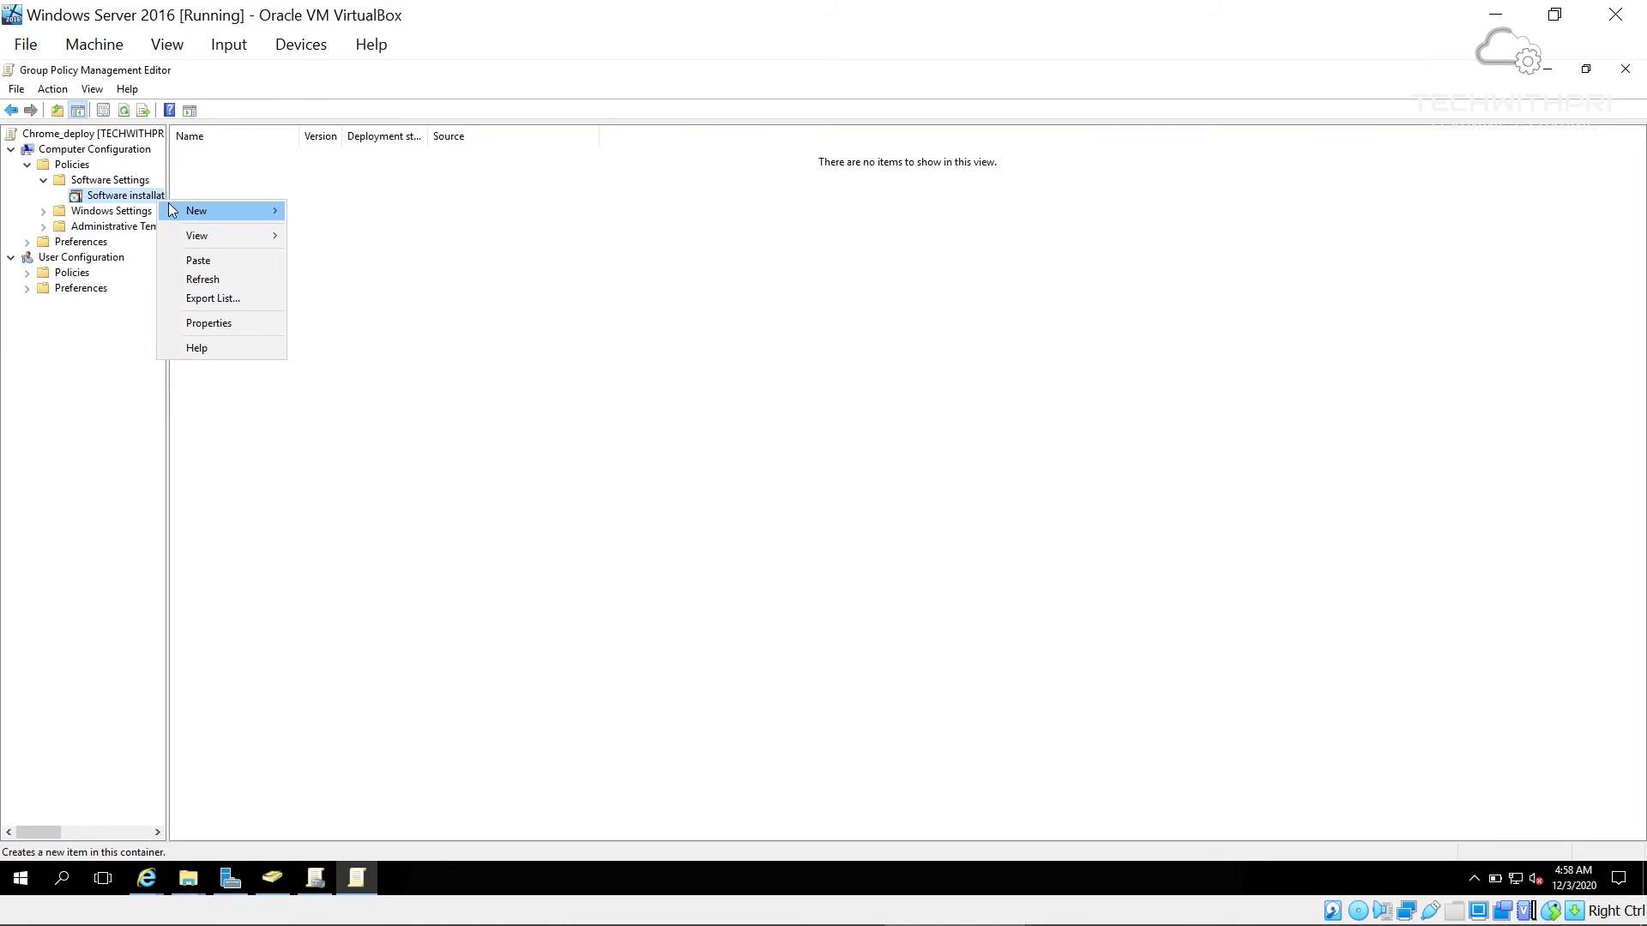
{"action": "mouse_move", "coordinate": [283, 211]}
{"action": "left_click", "coordinate": [302, 210]}
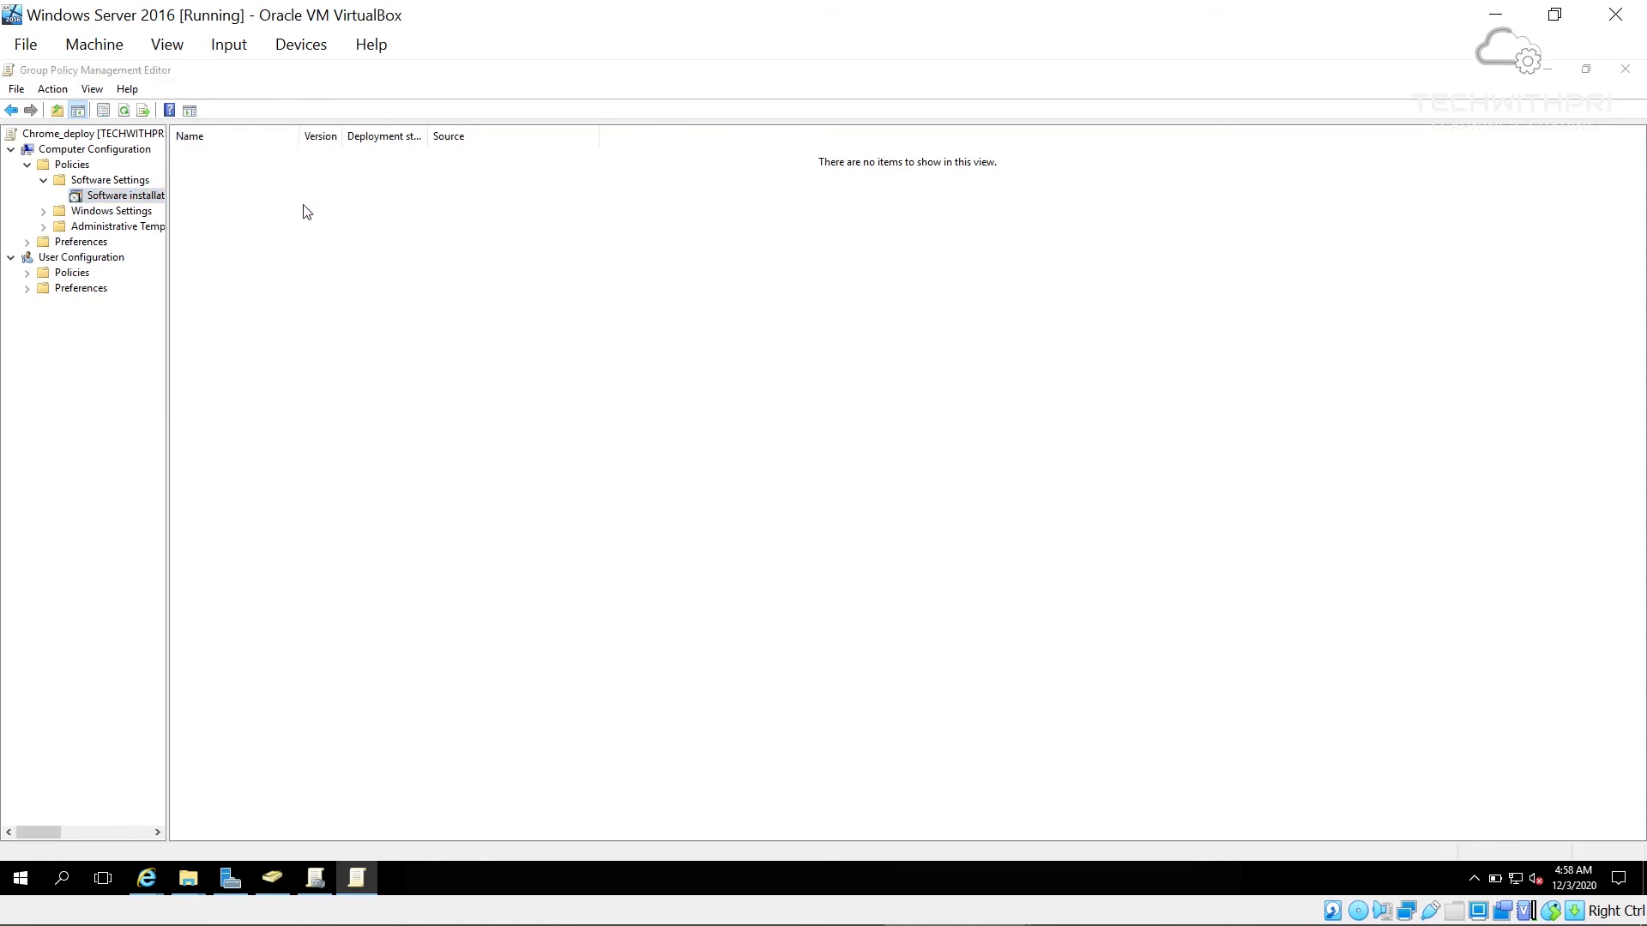
{"action": "left_click", "coordinate": [307, 210]}
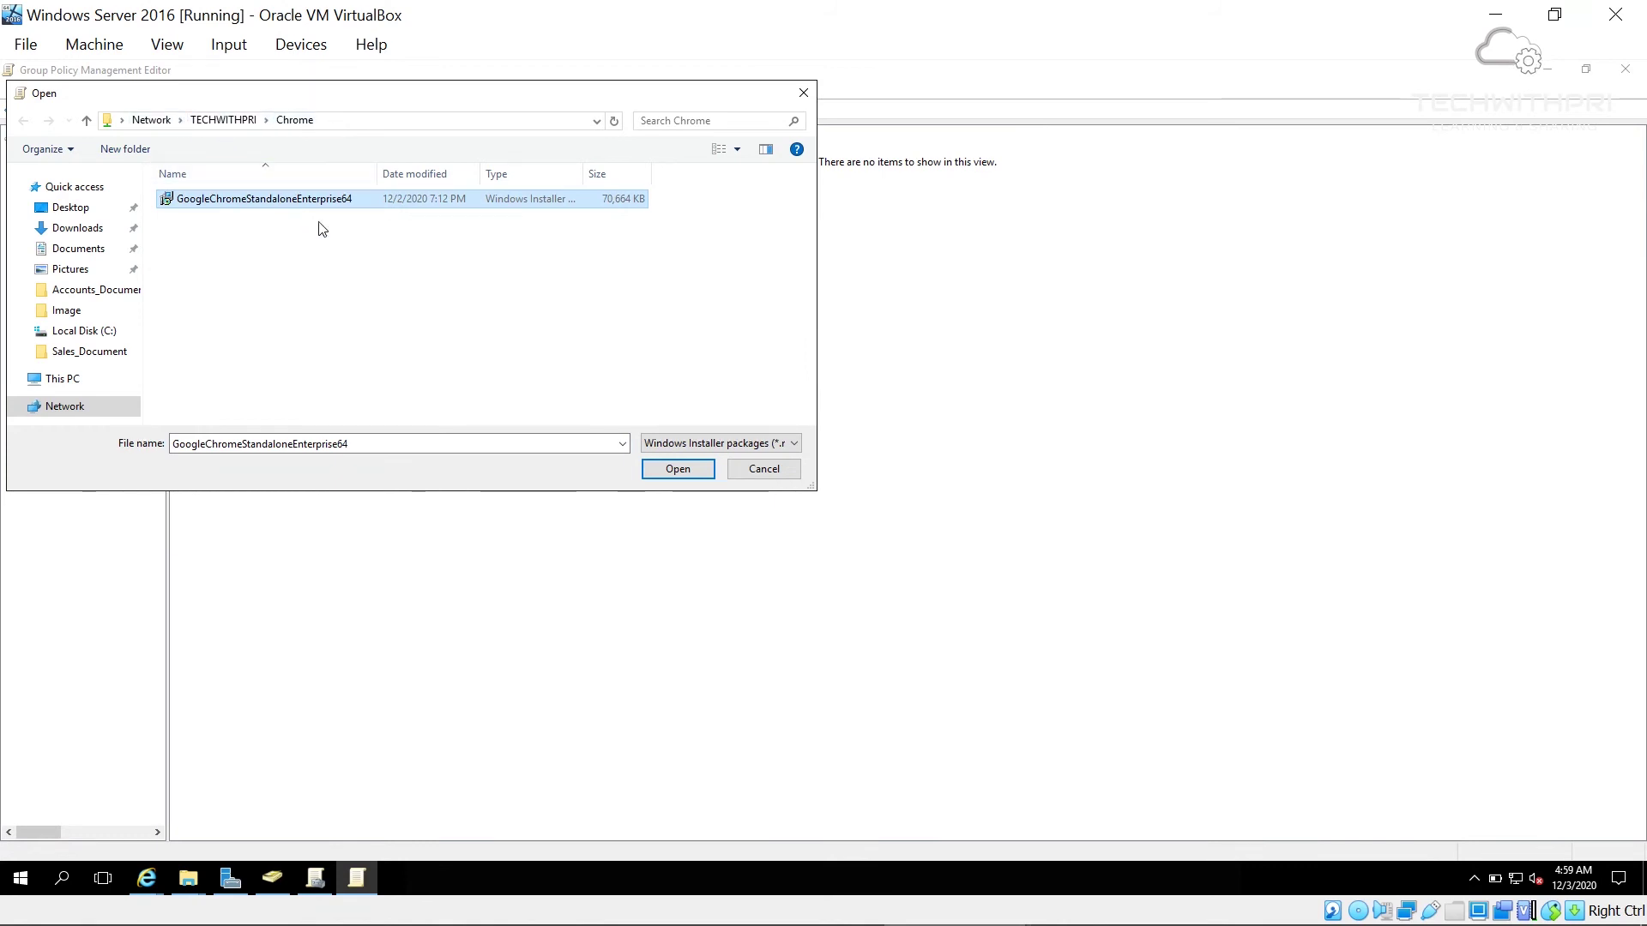
{"action": "left_click", "coordinate": [677, 470]}
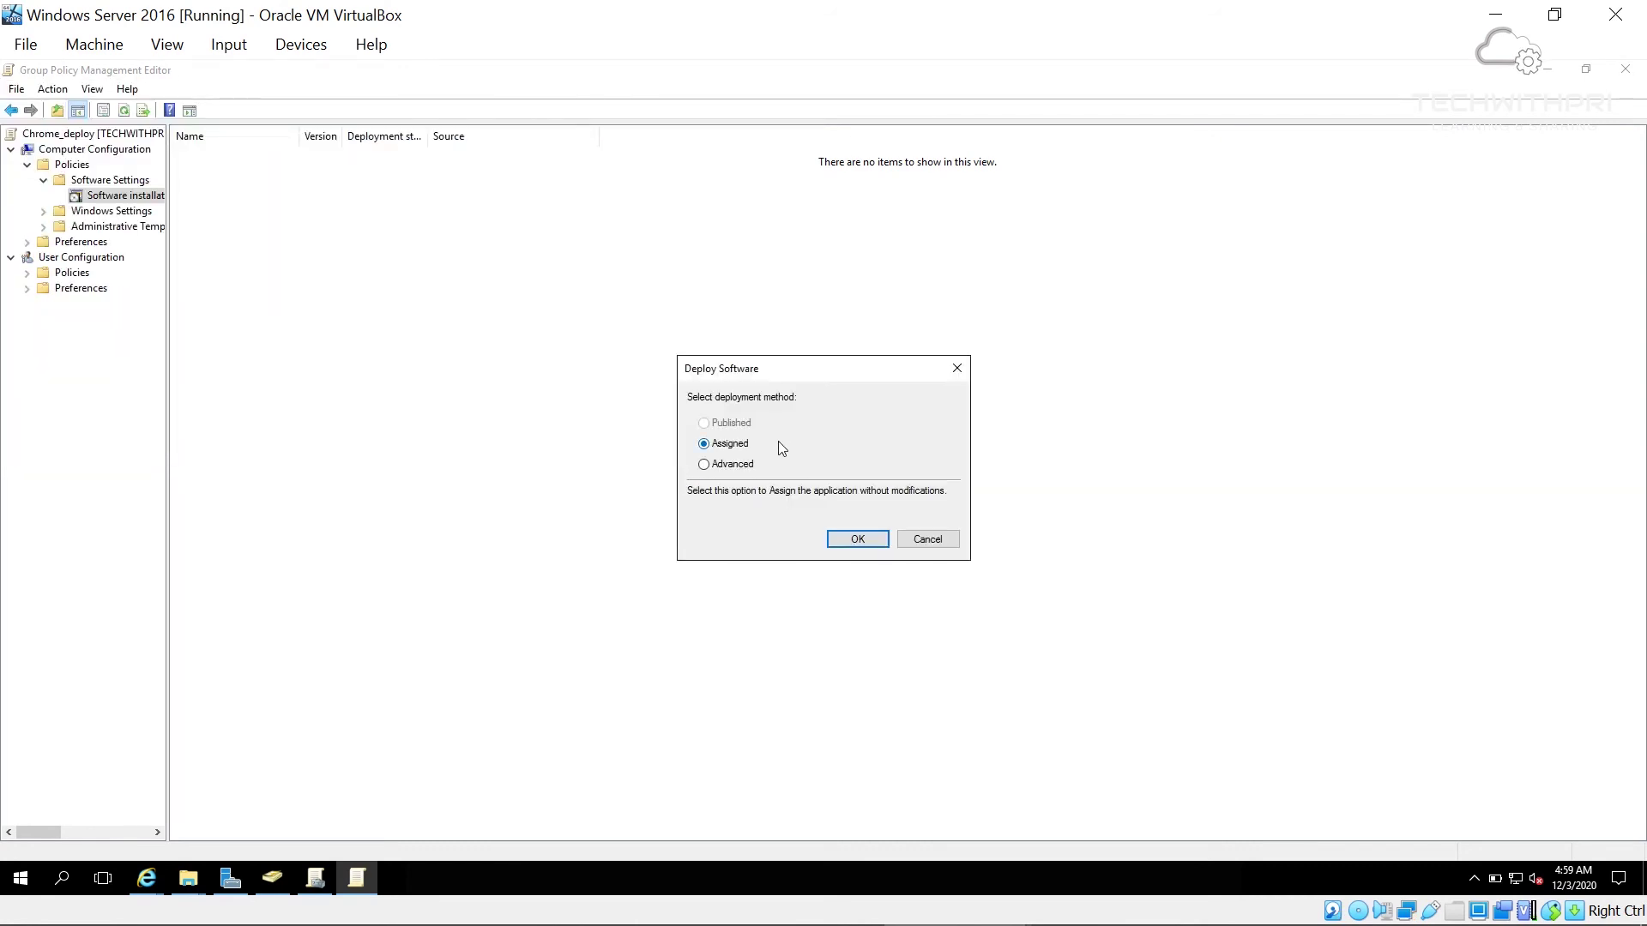
{"action": "left_click", "coordinate": [858, 539]}
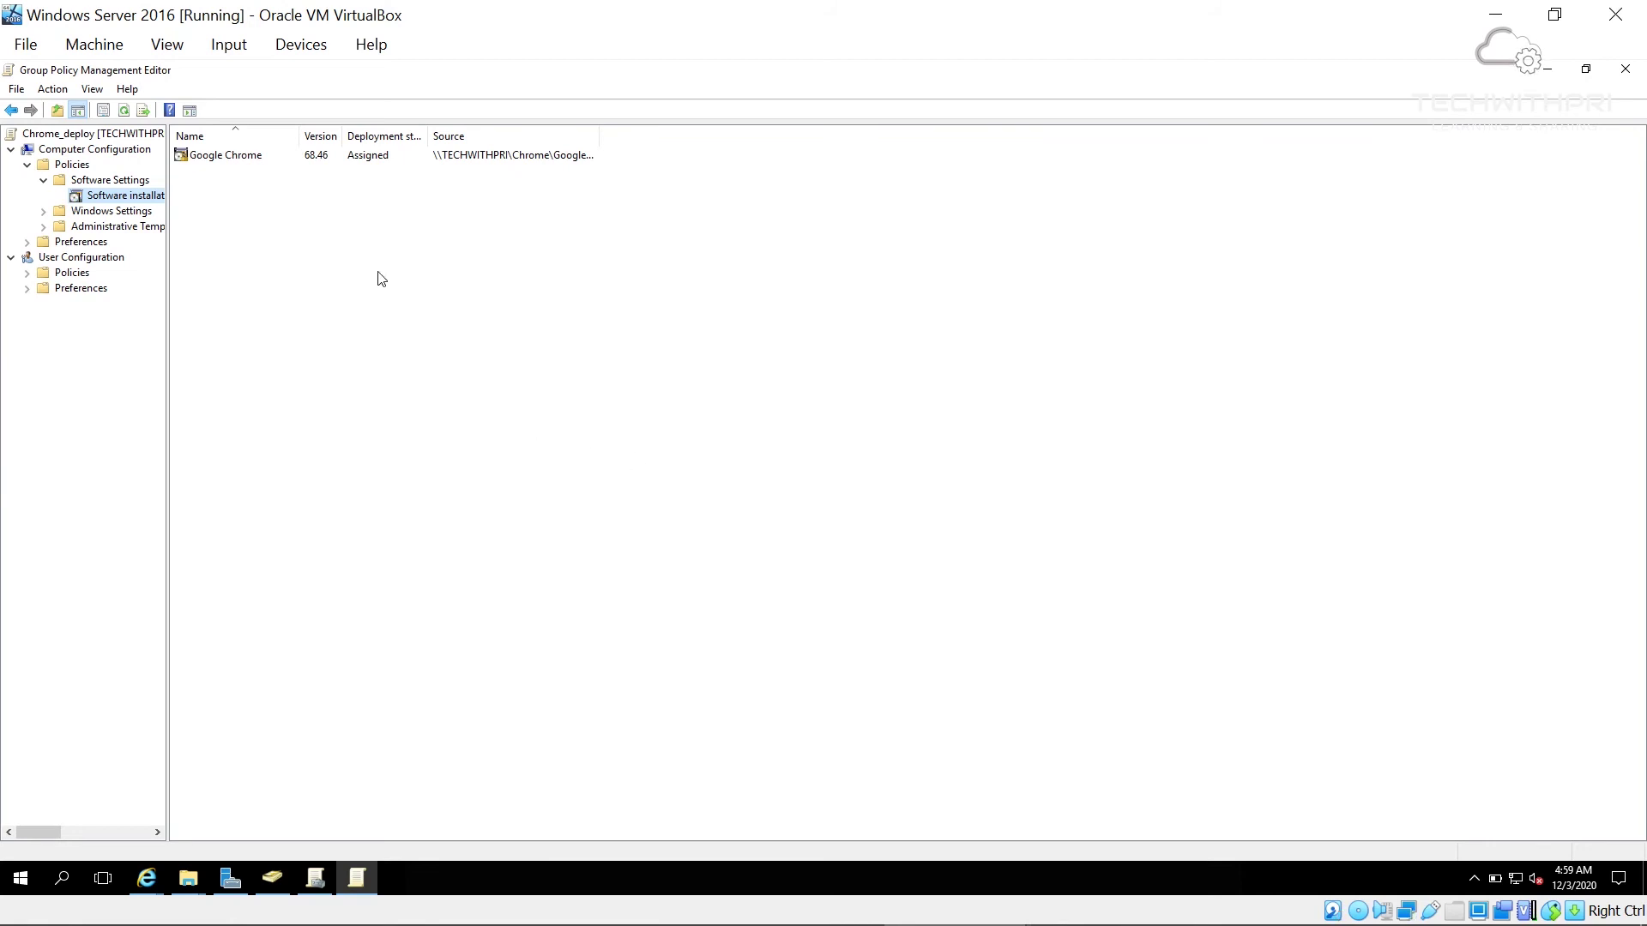
{"action": "left_click", "coordinate": [237, 161]}
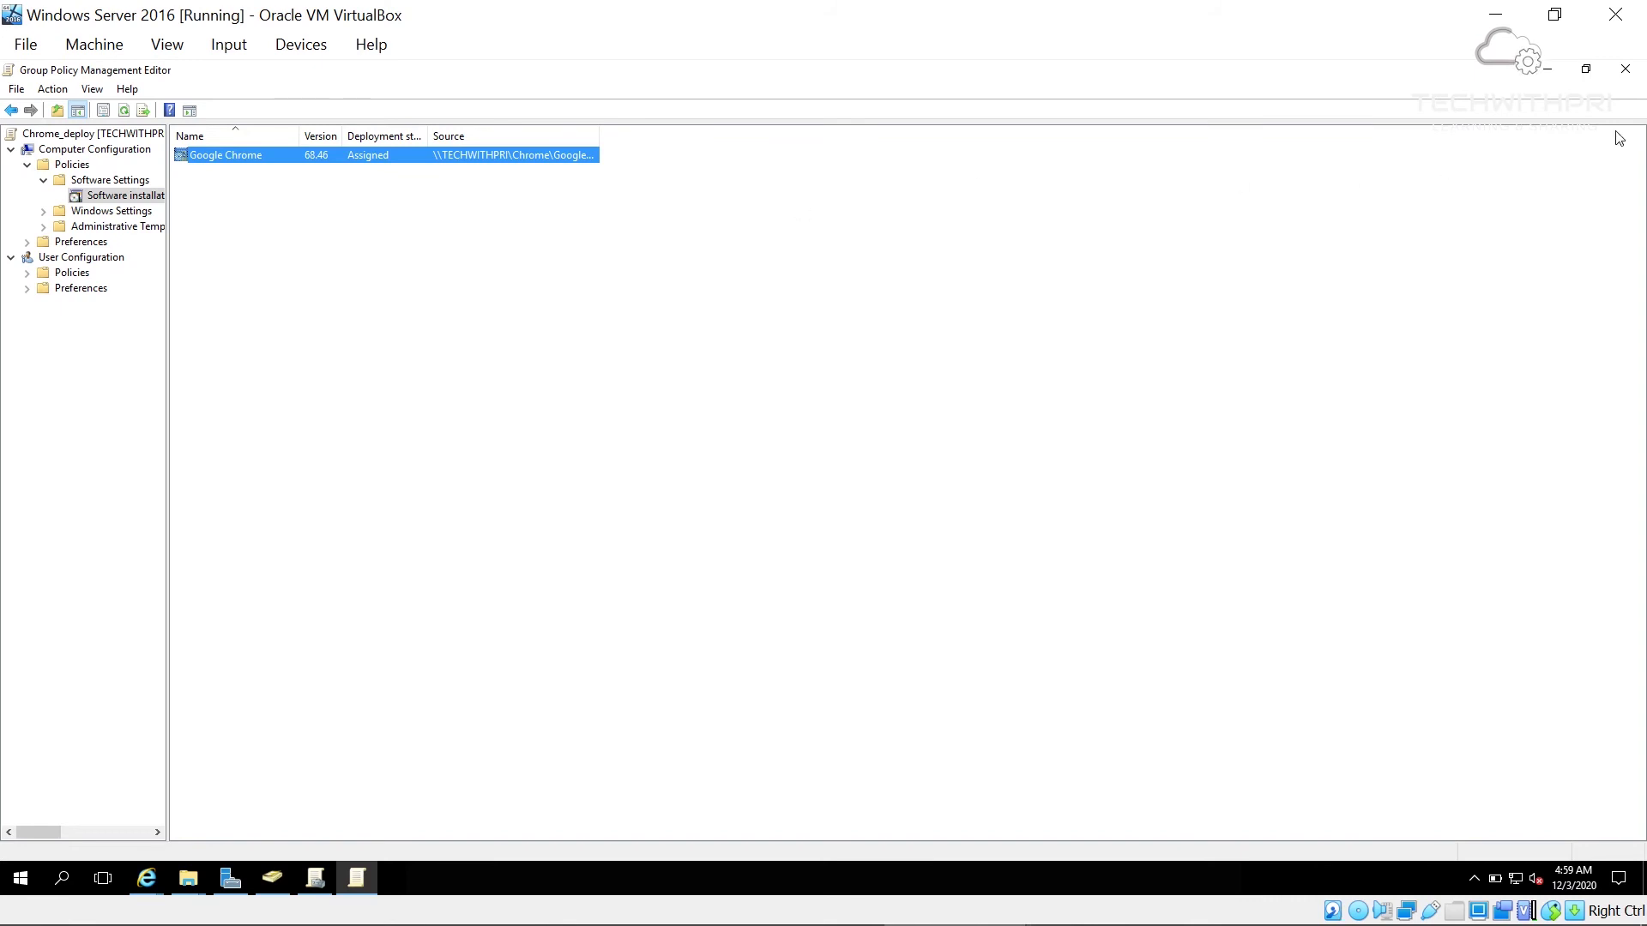
Step: Close the policy editor and select Chrome_deploy, cancelling the accidental rename
{"action": "left_click", "coordinate": [1641, 76]}
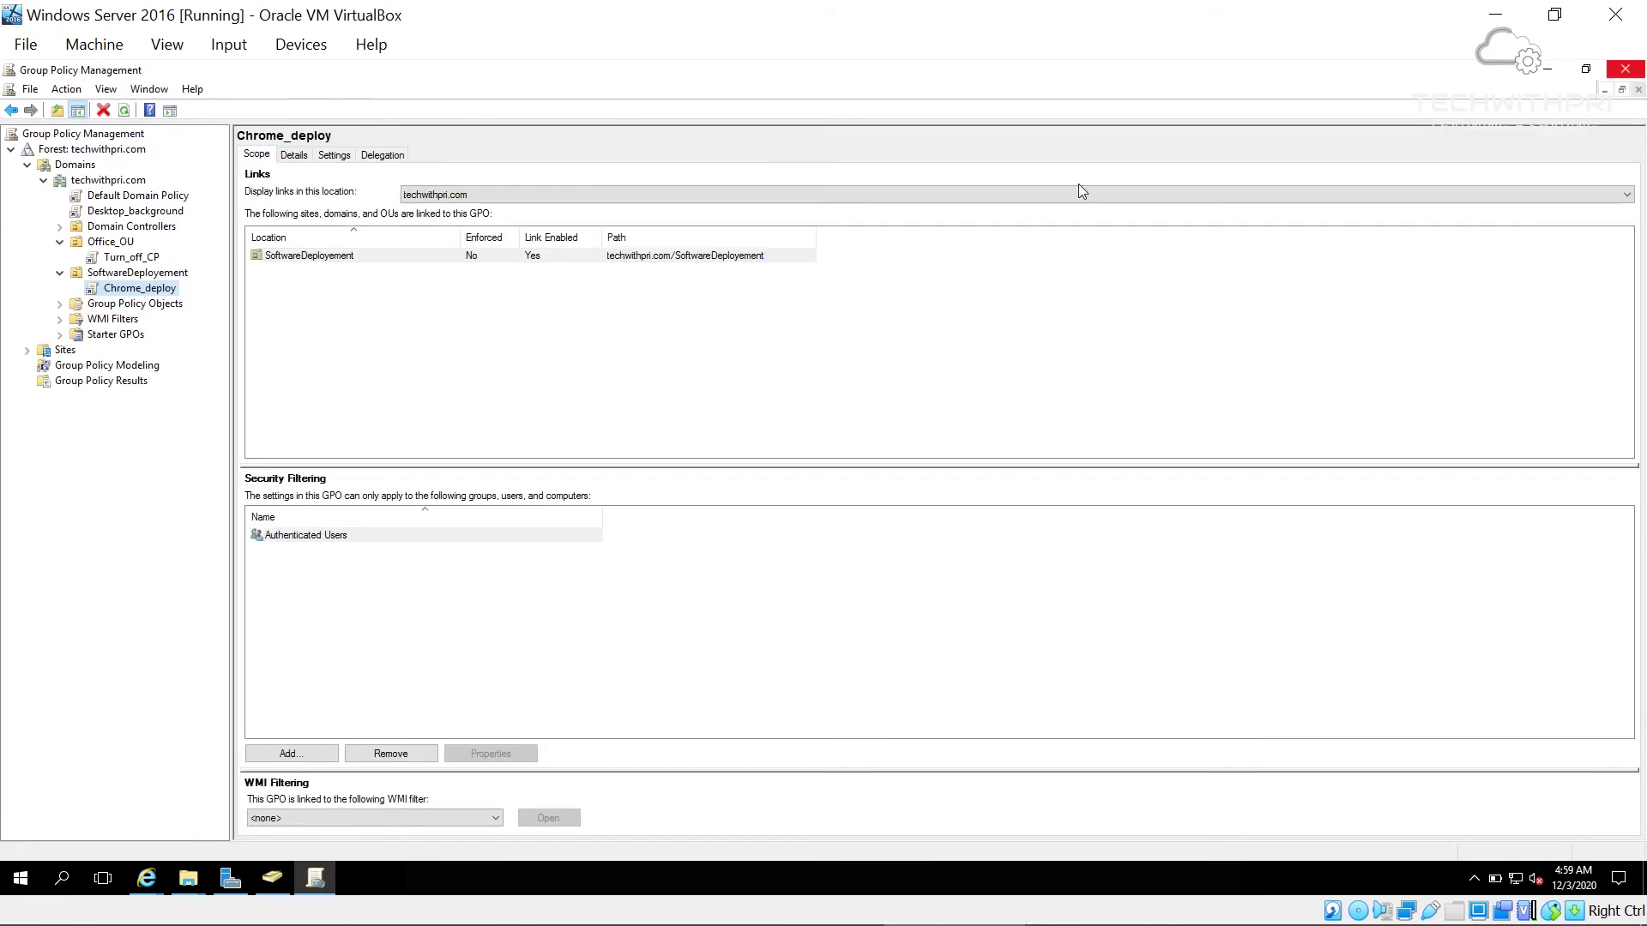
{"action": "left_click", "coordinate": [114, 290]}
{"action": "key", "text": "Escape"}
{"action": "mouse_move", "coordinate": [986, 918]}
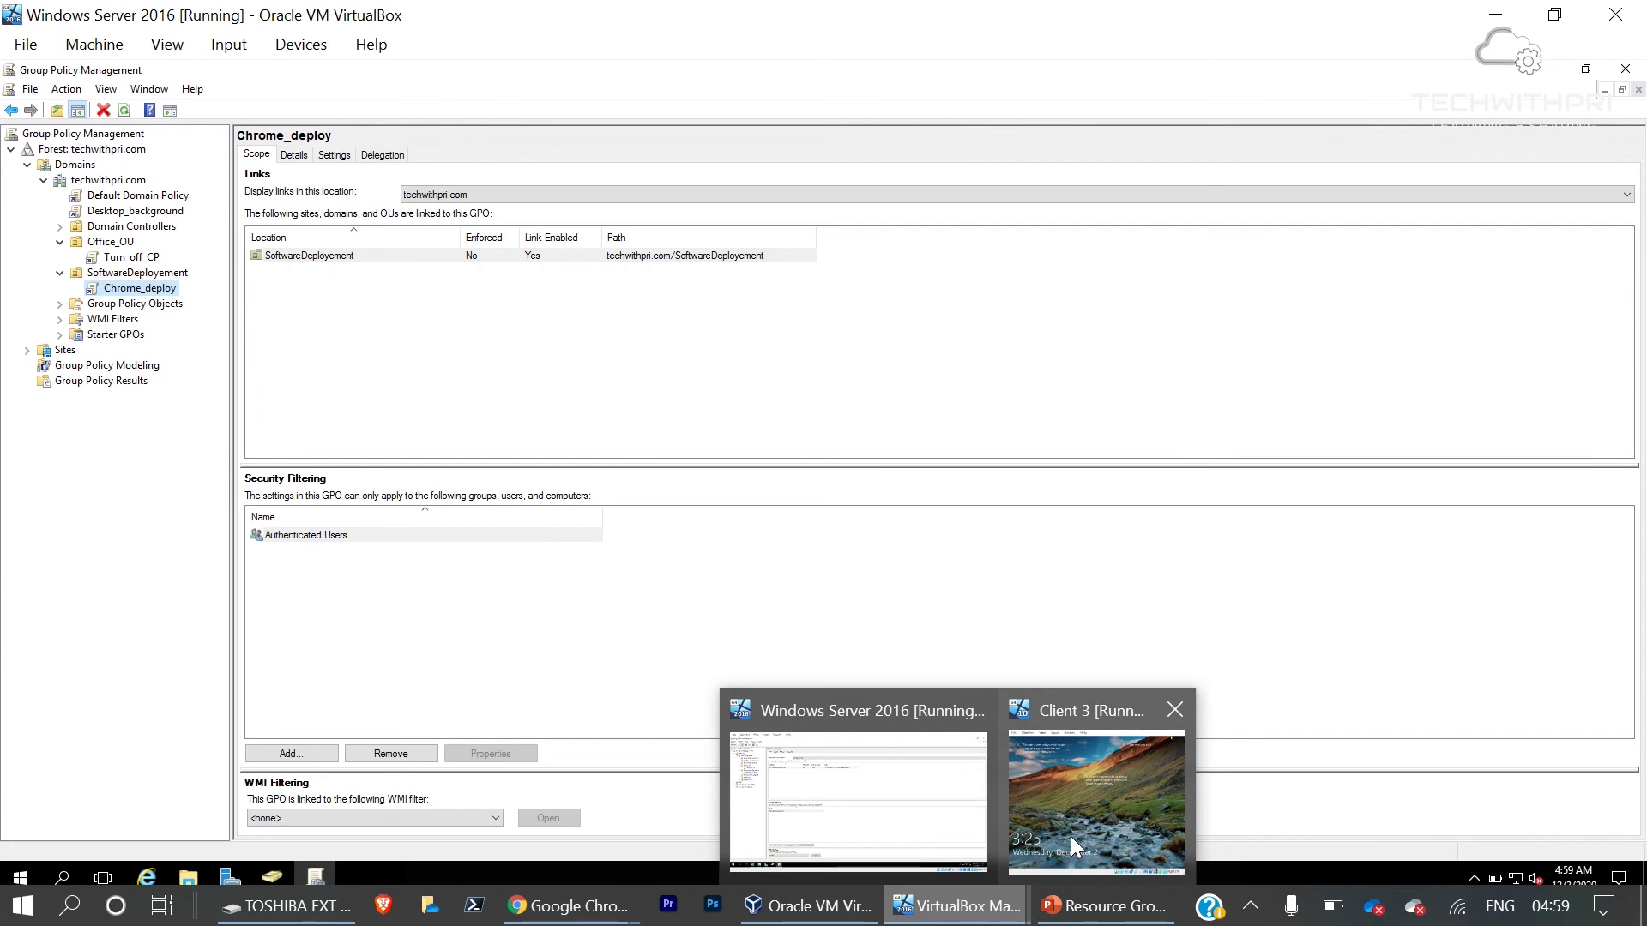
Step: Switch to the Client 3 VM and sign in with the account password
{"action": "left_click", "coordinate": [1072, 841]}
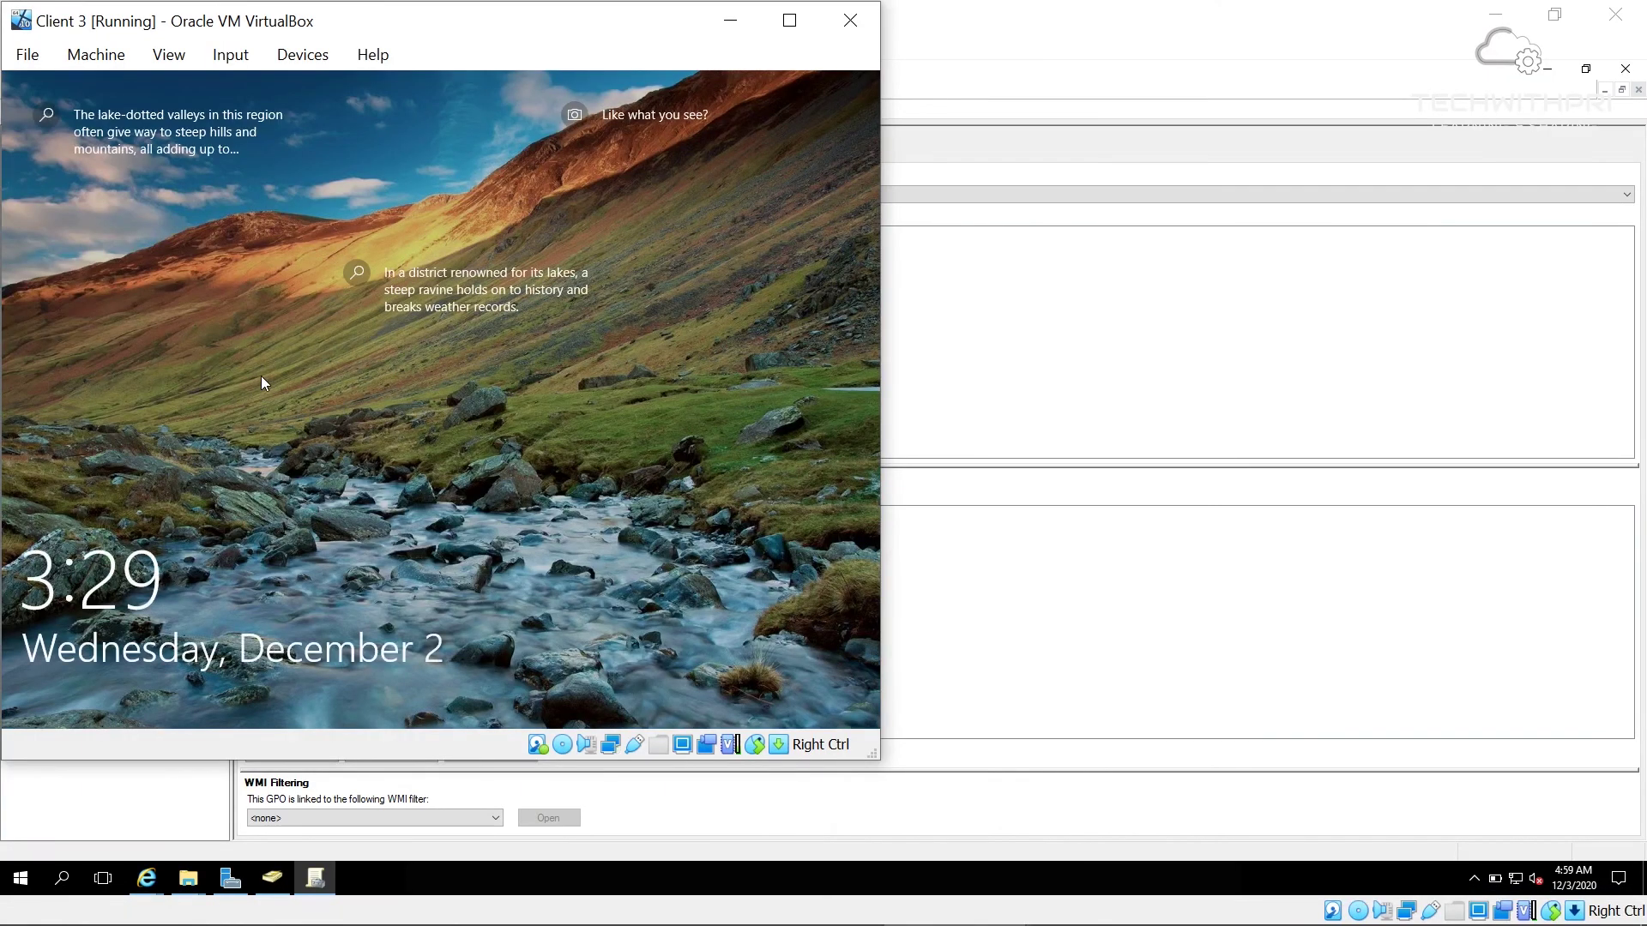
{"action": "left_click", "coordinate": [261, 377]}
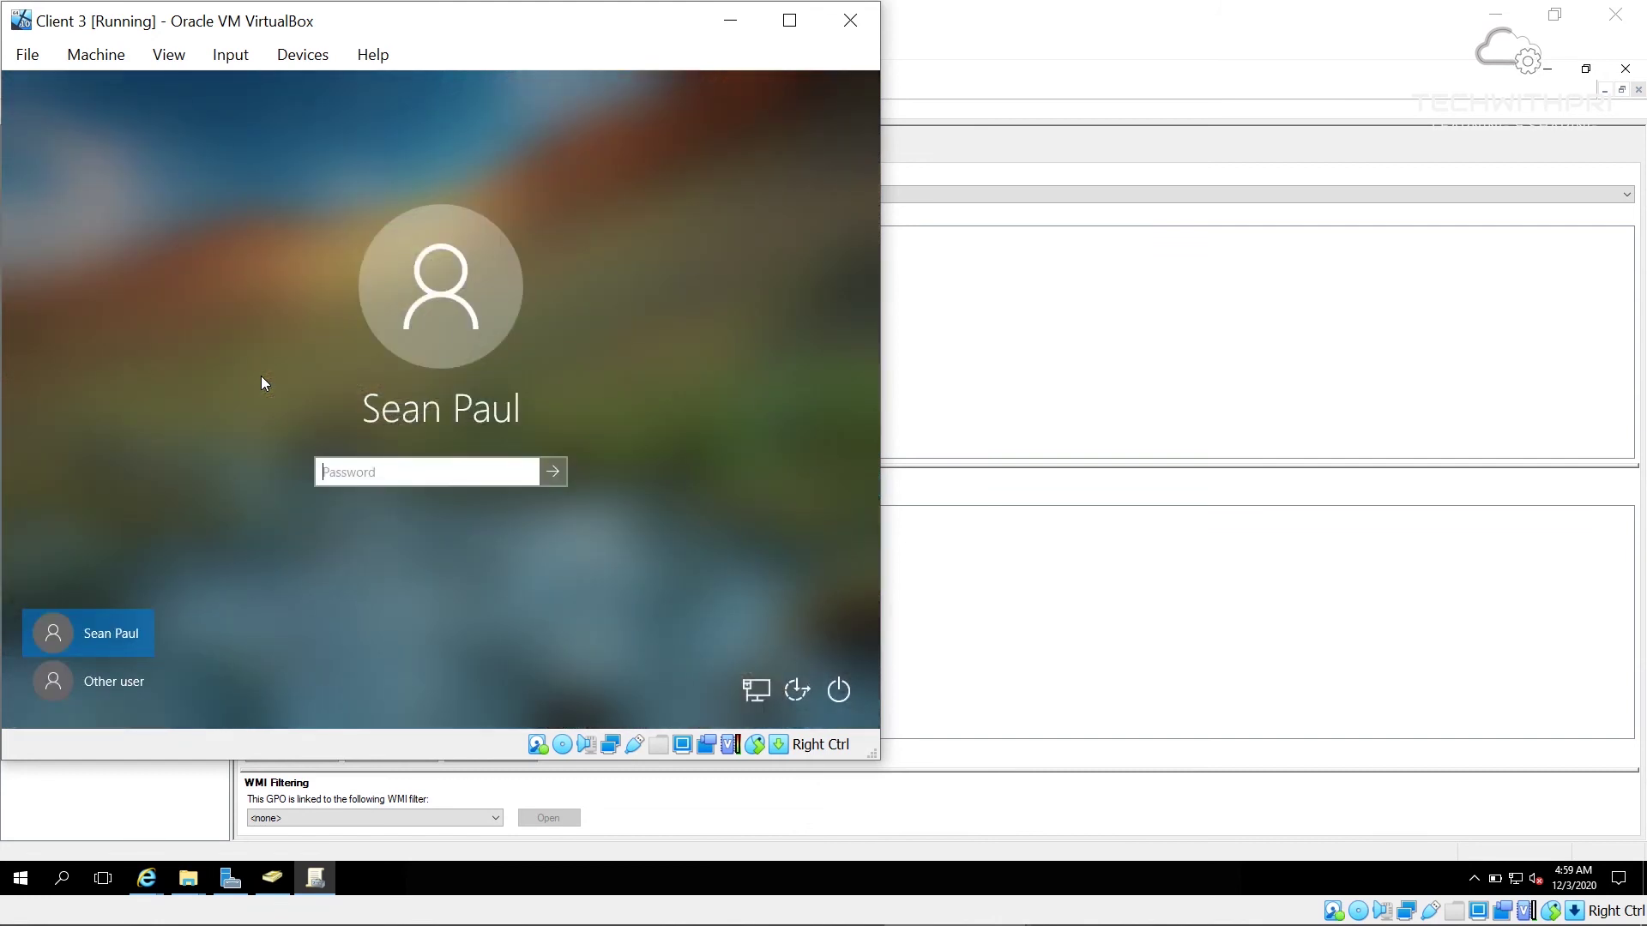
{"action": "key", "text": "Return"}
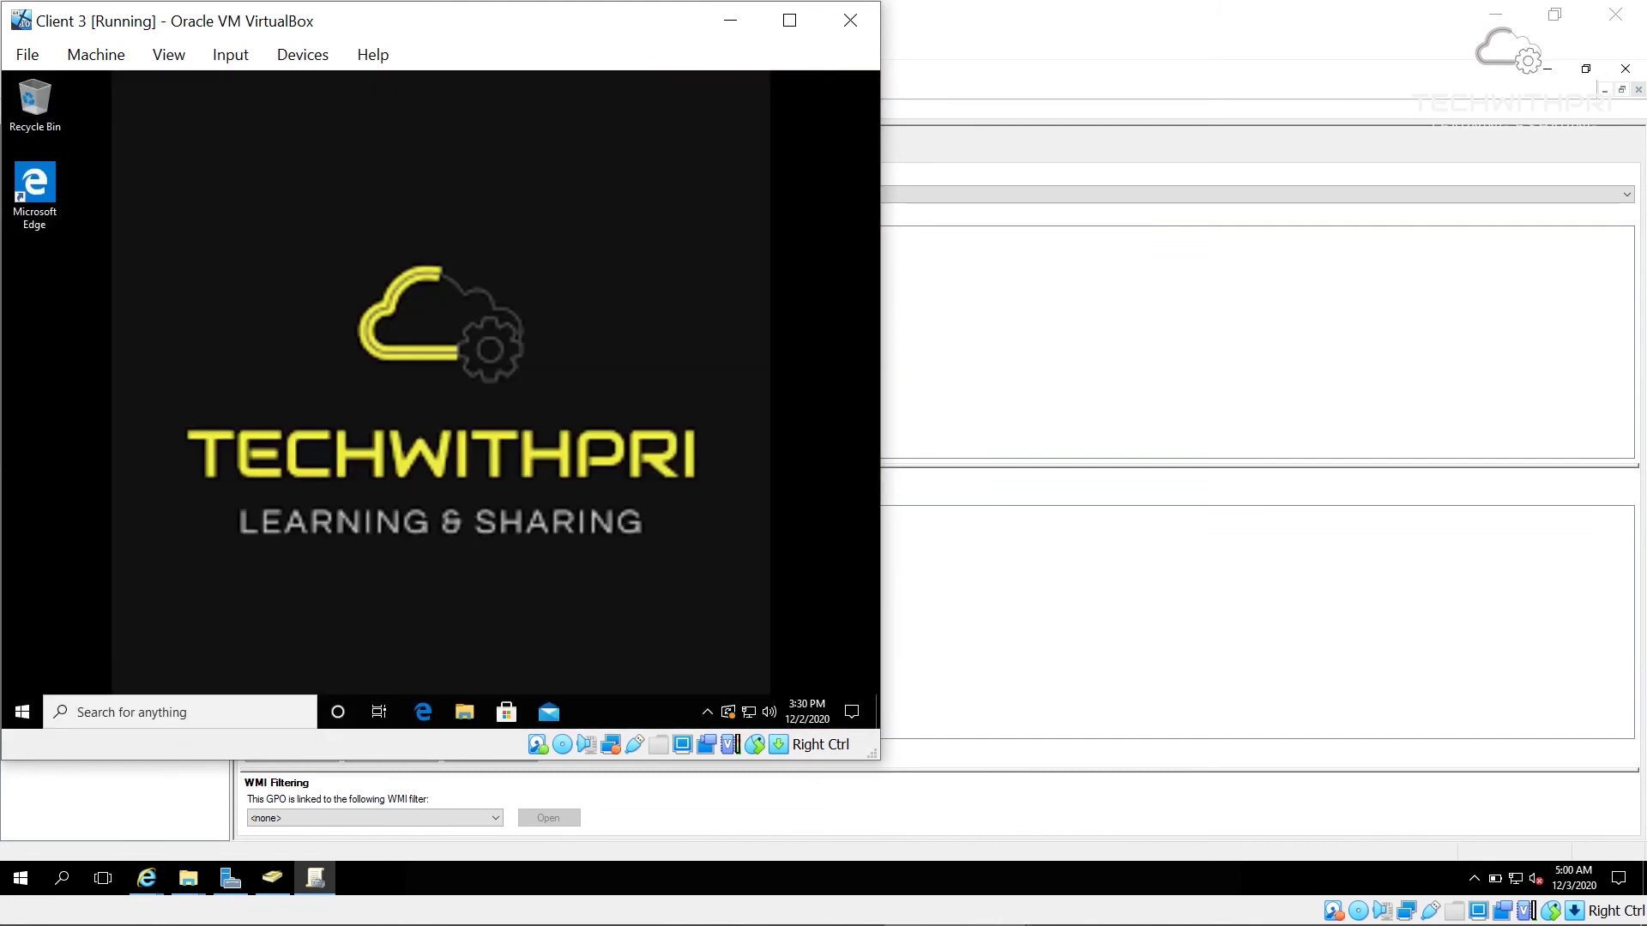
Step: Refresh the client desktop and bring up the Run prompt
{"action": "right_click", "coordinate": [391, 153]}
{"action": "left_click", "coordinate": [420, 203]}
{"action": "key", "text": "super+r"}
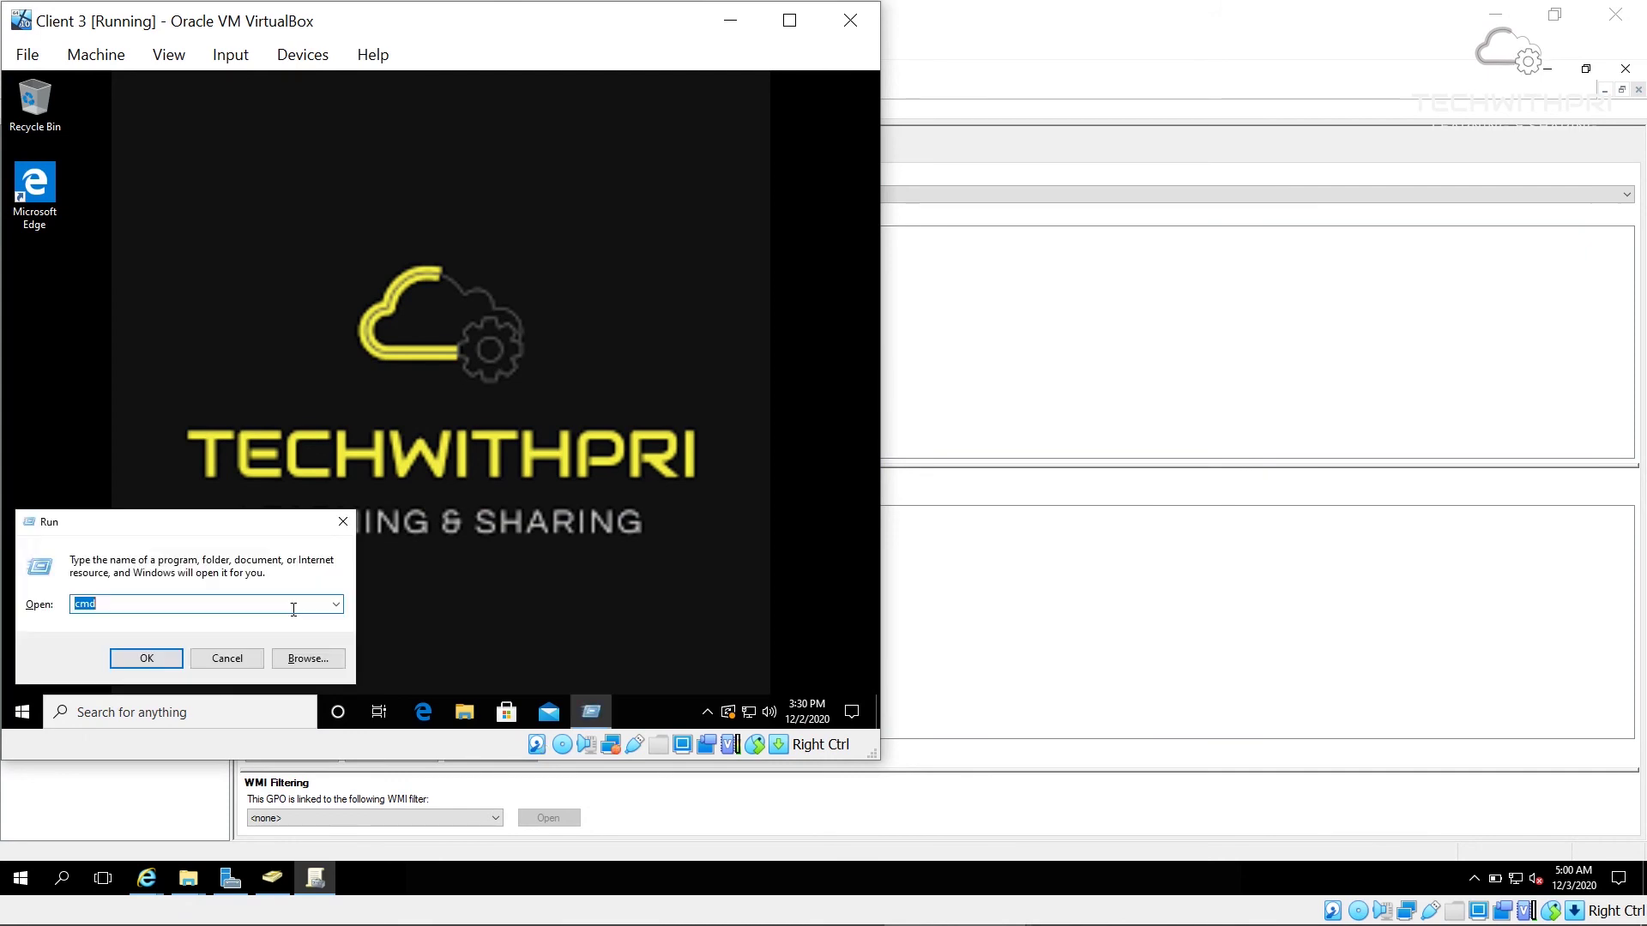
Step: Run gpupdate /force in Command Prompt and answer Y to restart the client
{"action": "key", "text": "Return"}
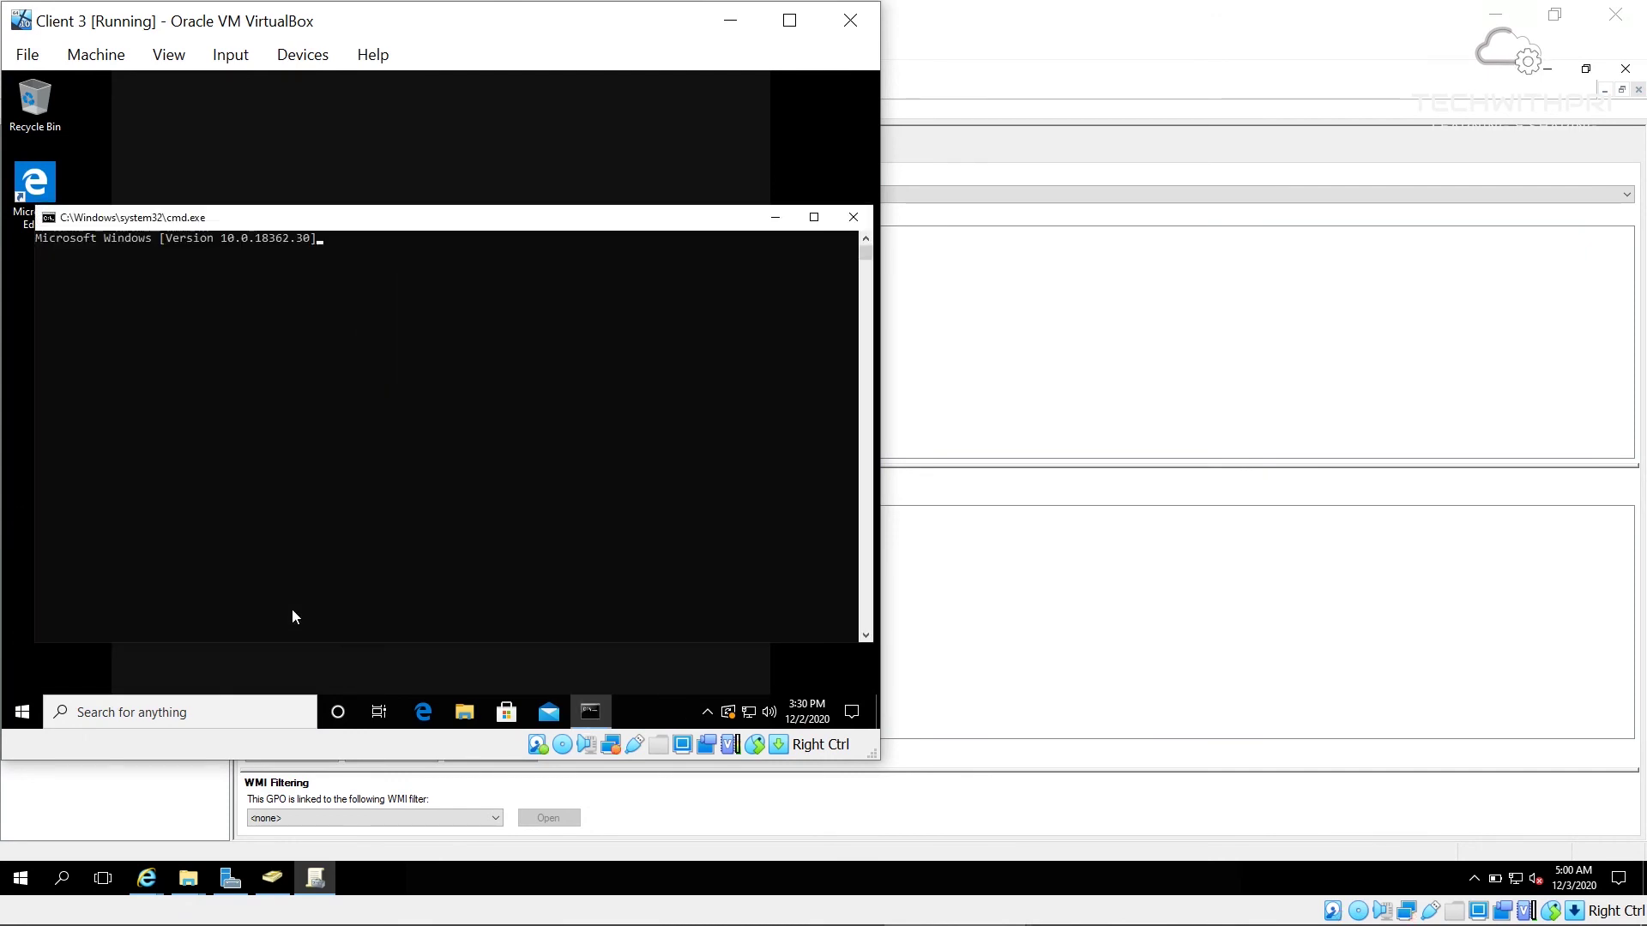
{"action": "type", "text": "gpupdate/force"}
{"action": "key", "text": "Return"}
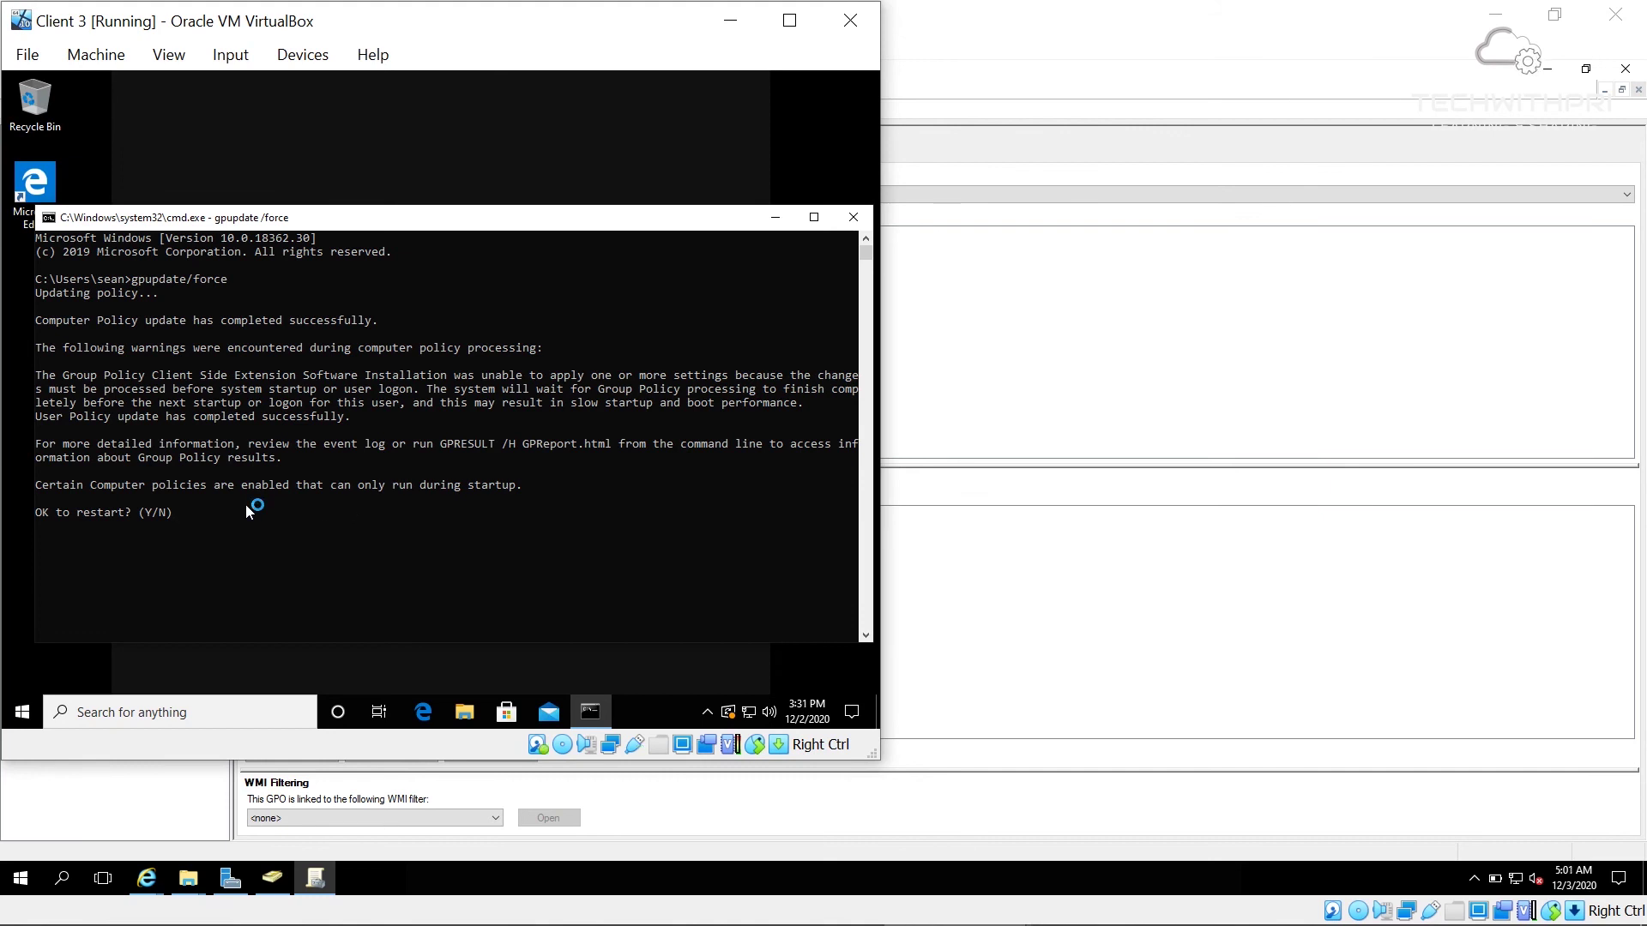
{"action": "type", "text": "Y"}
{"action": "key", "text": "Return"}
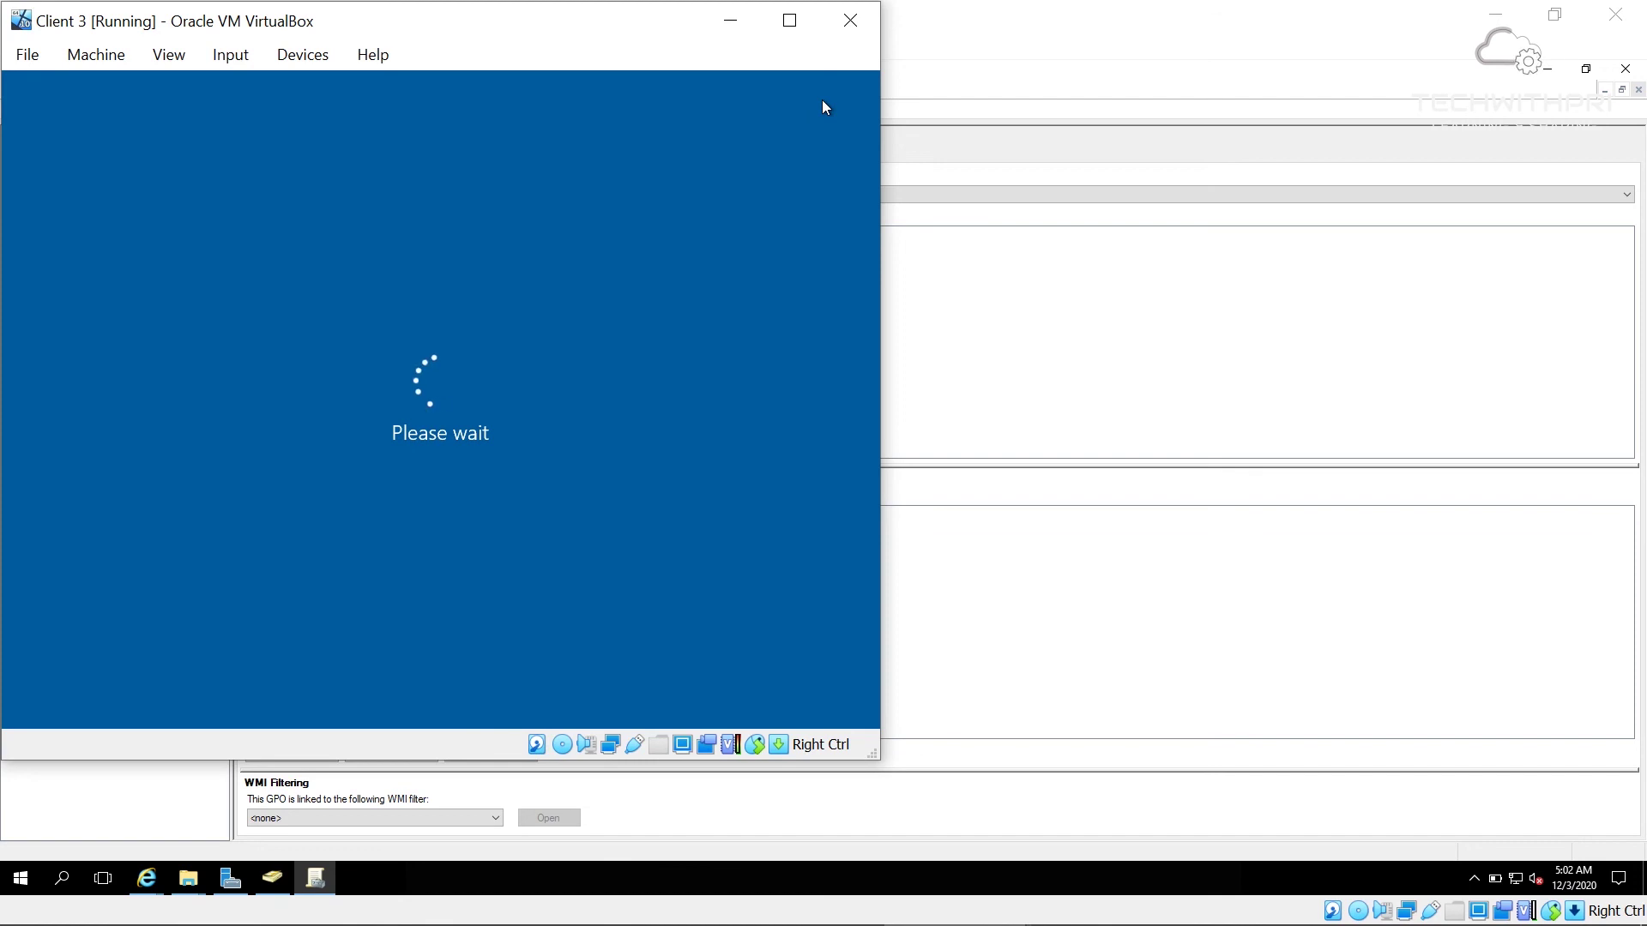
Step: Sign back in to the Windows 10 client with the account password and launch the deployed Google Chrome desktop shortcut
{"action": "key", "text": "space"}
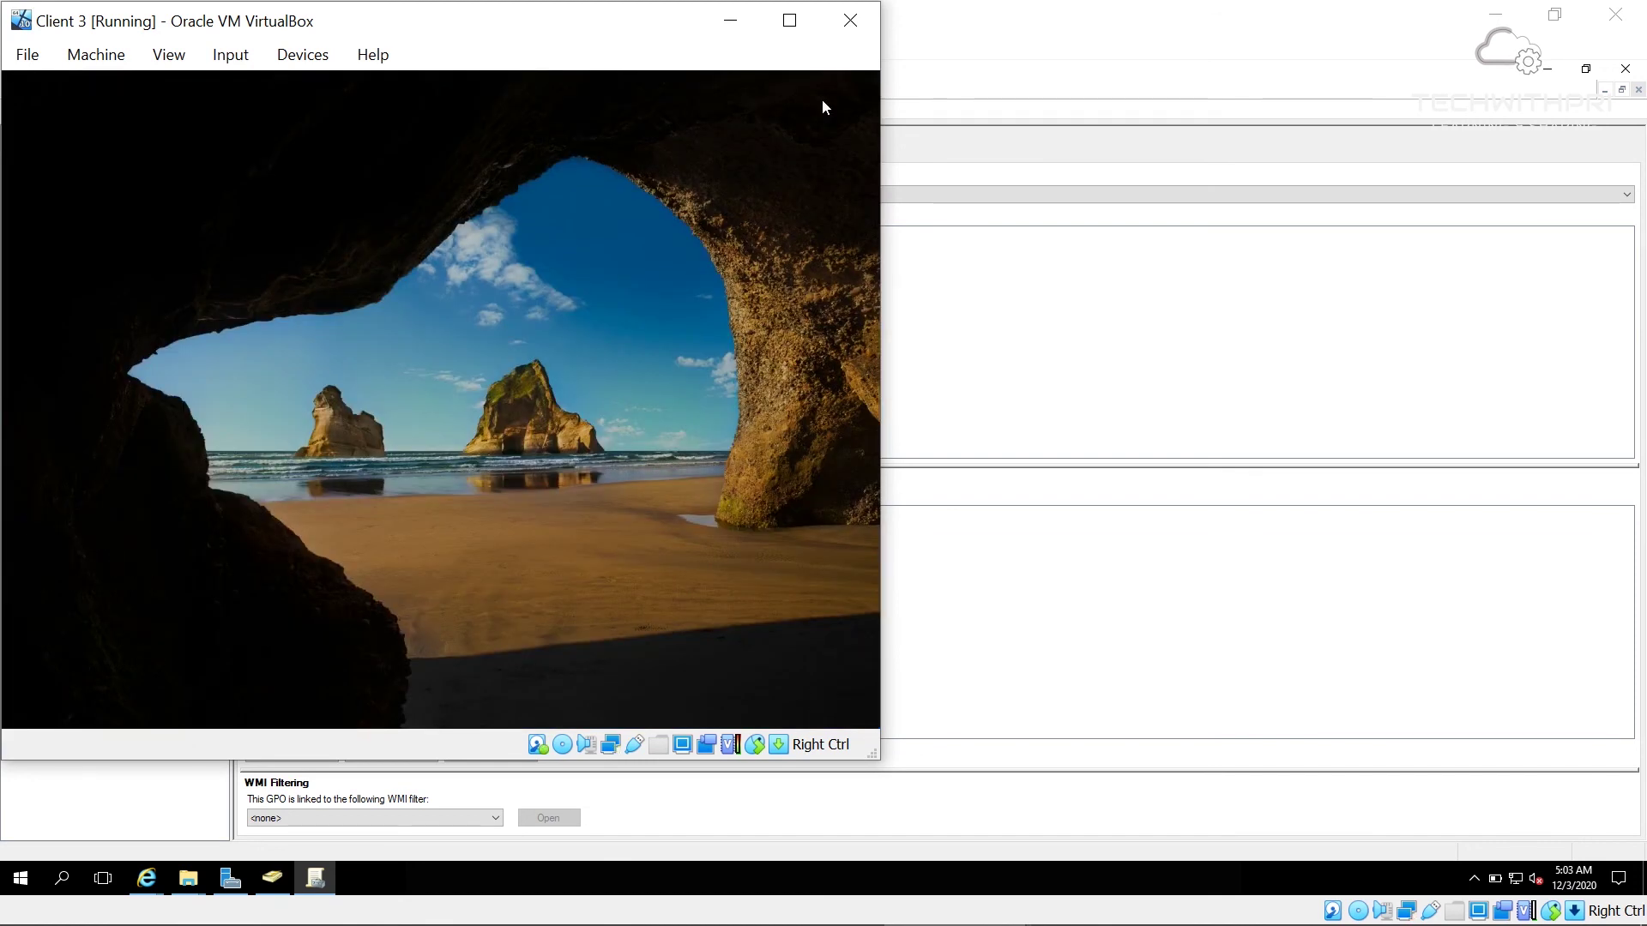
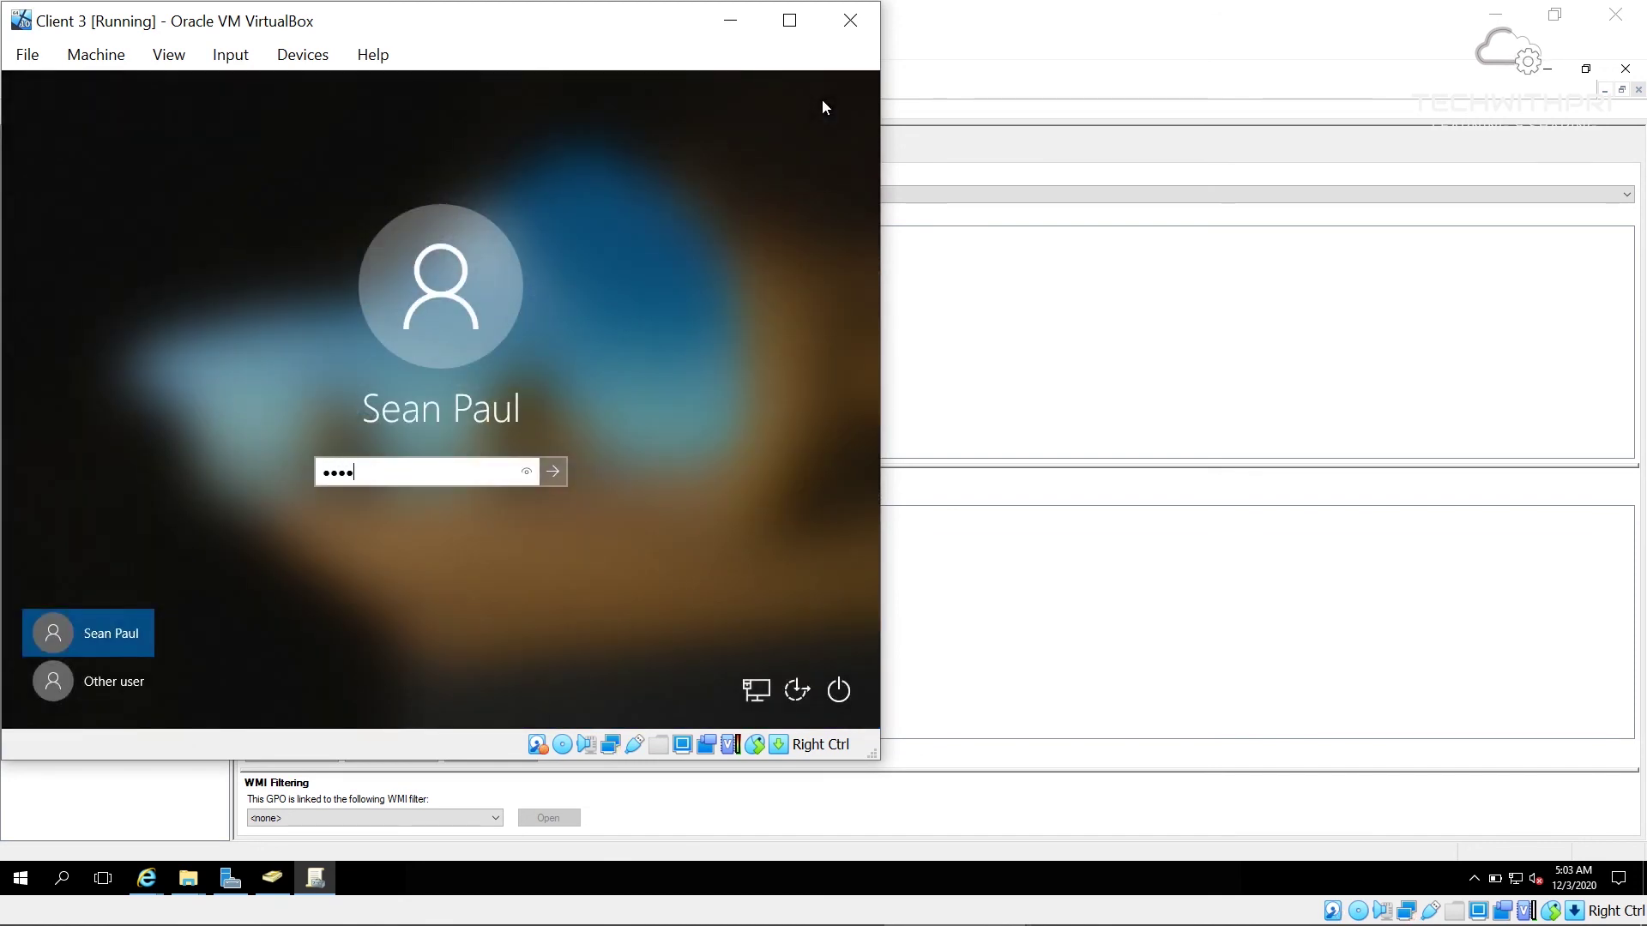
{"action": "key", "text": "Return"}
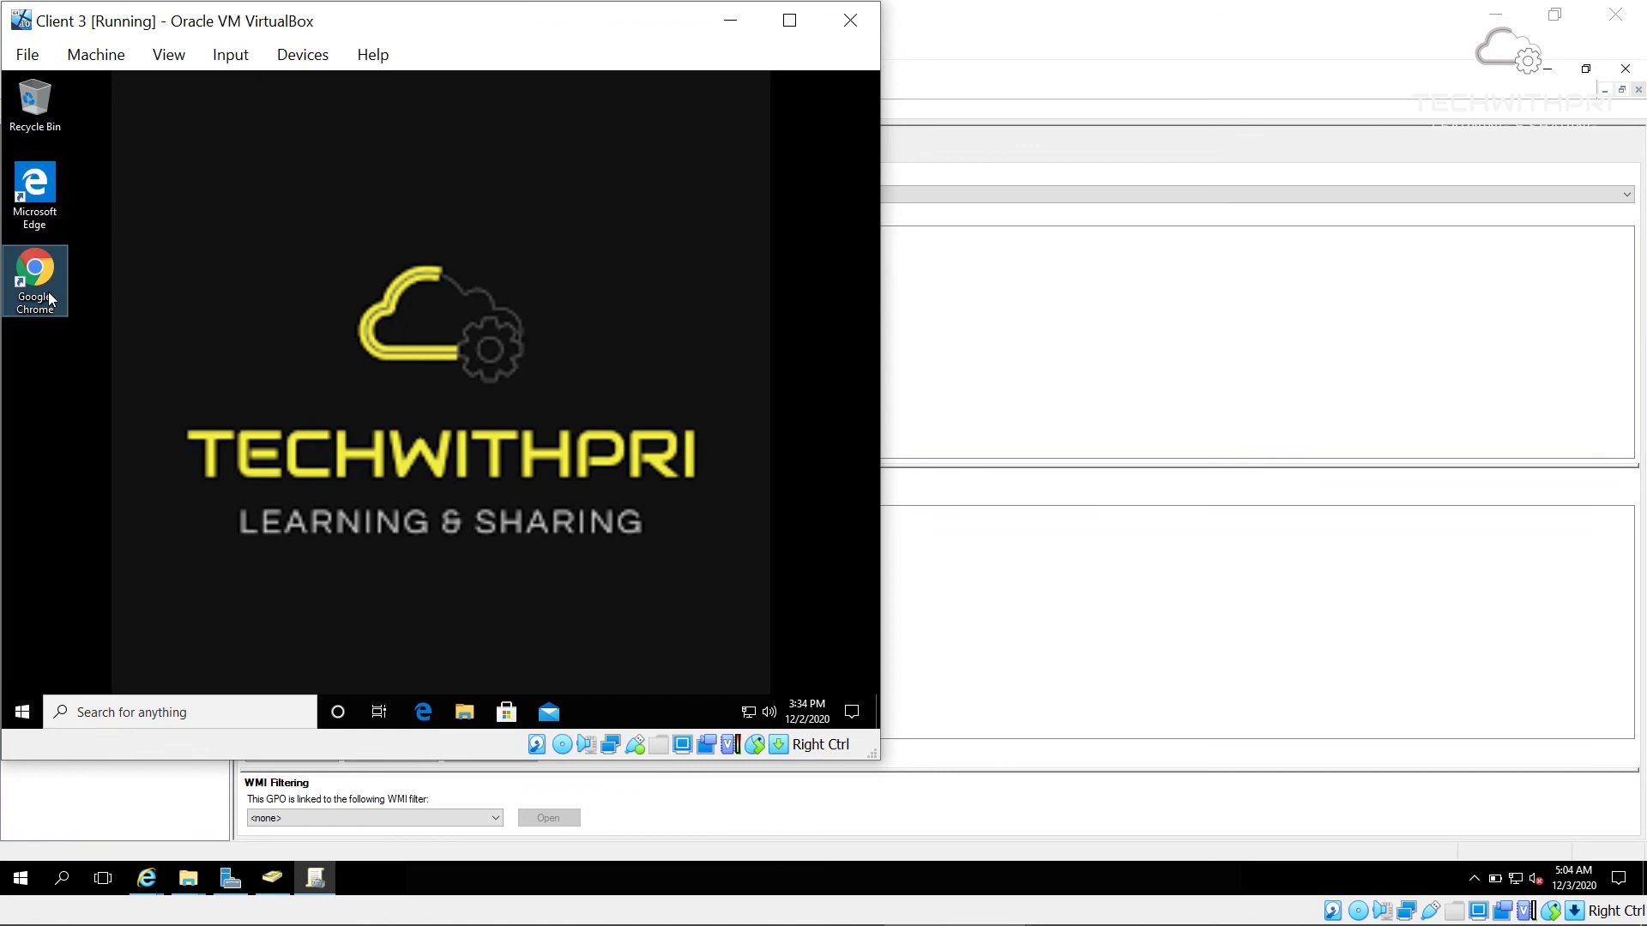
{"action": "double_click", "coordinate": [50, 297]}
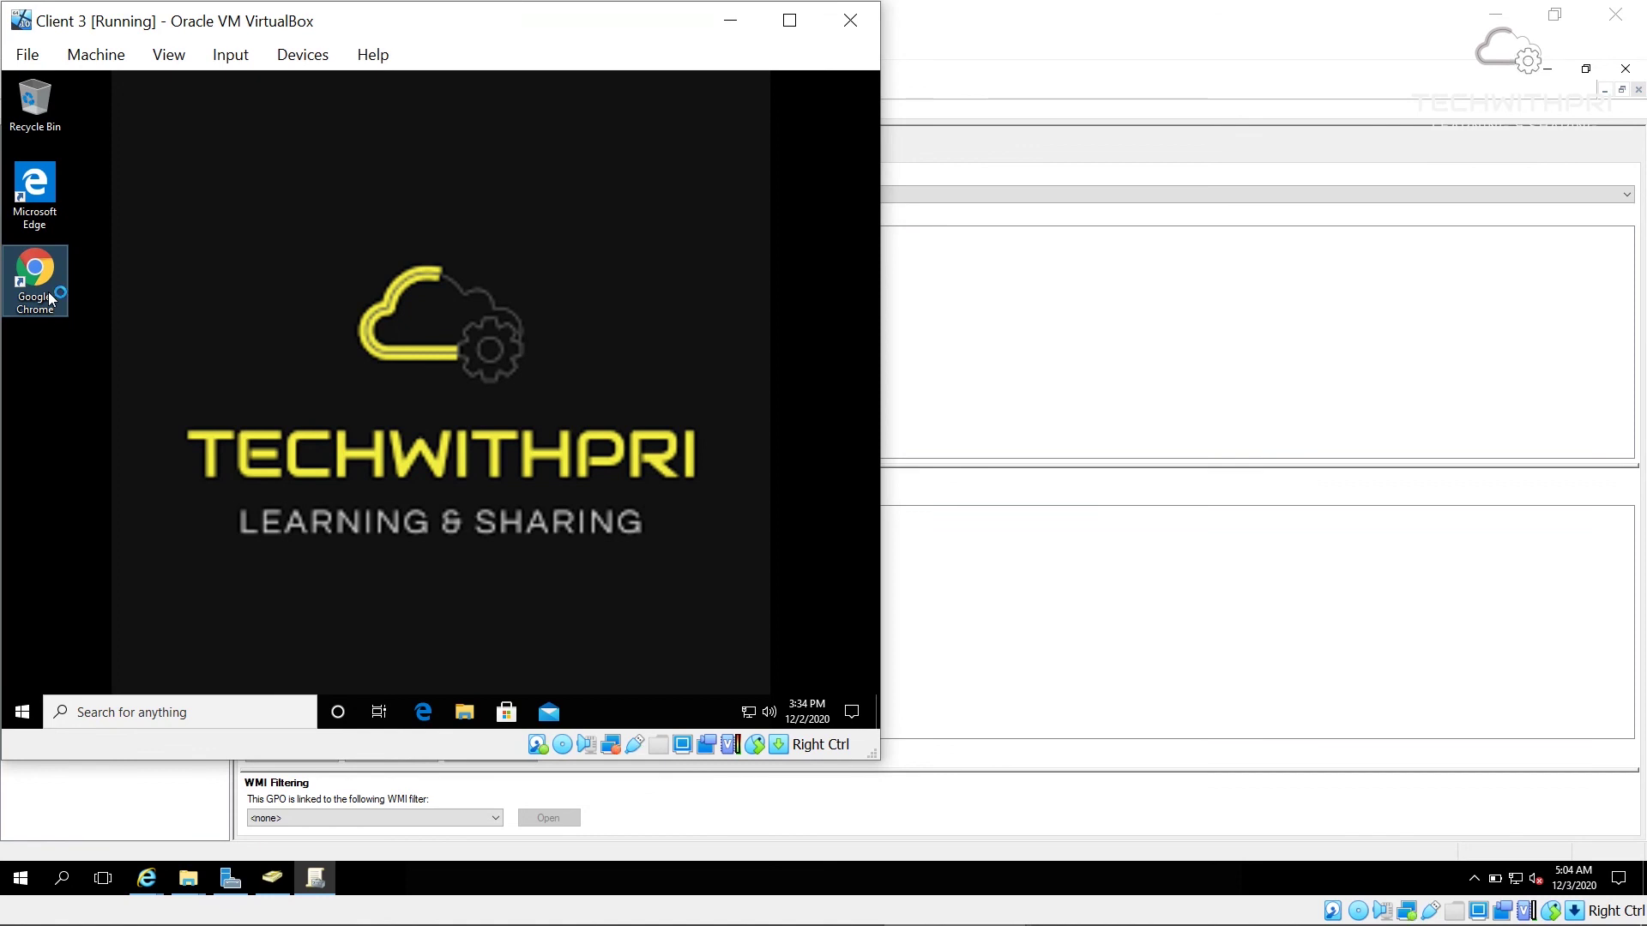